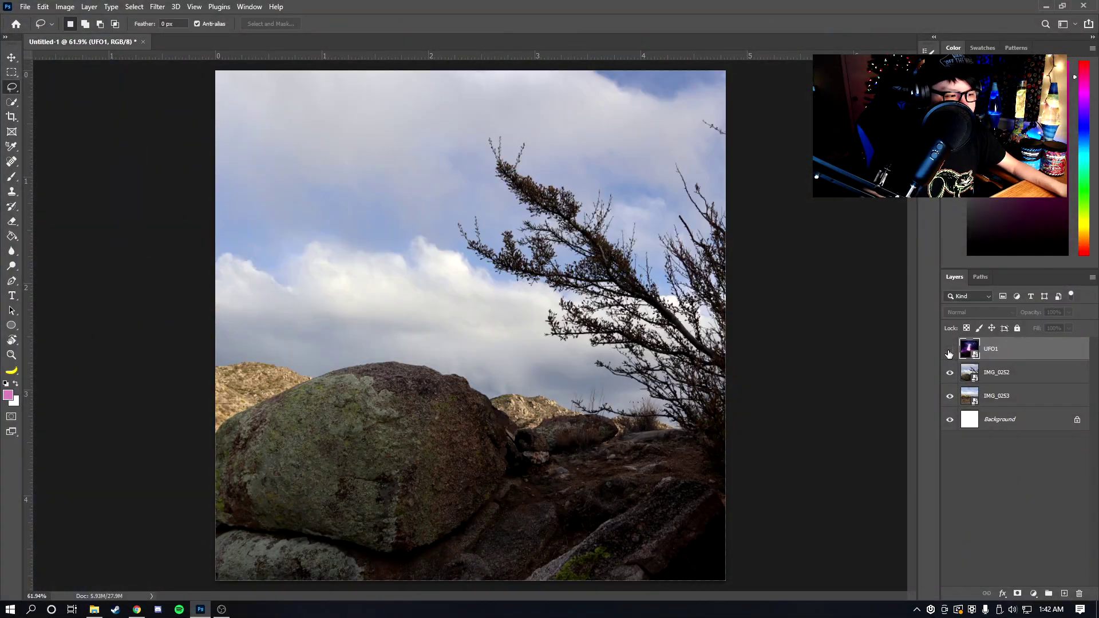
Step: Hide the UFO1 layer and make IMG_0252 the active layer
click(950, 379)
click(950, 381)
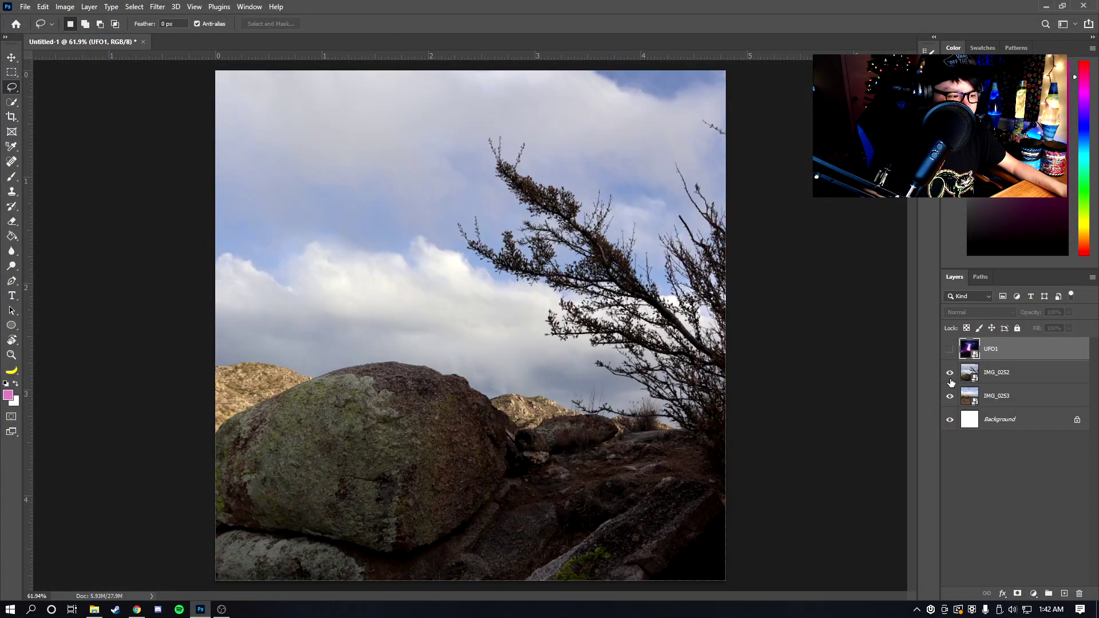
click(950, 349)
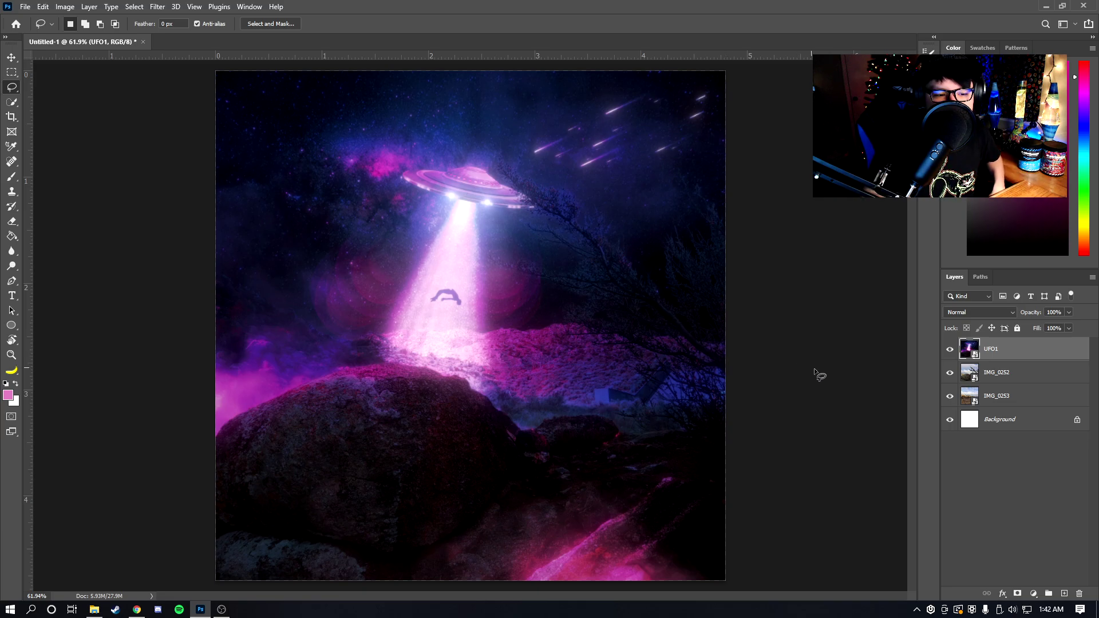
key(ctrl+comma)
key(alt+bracketleft)
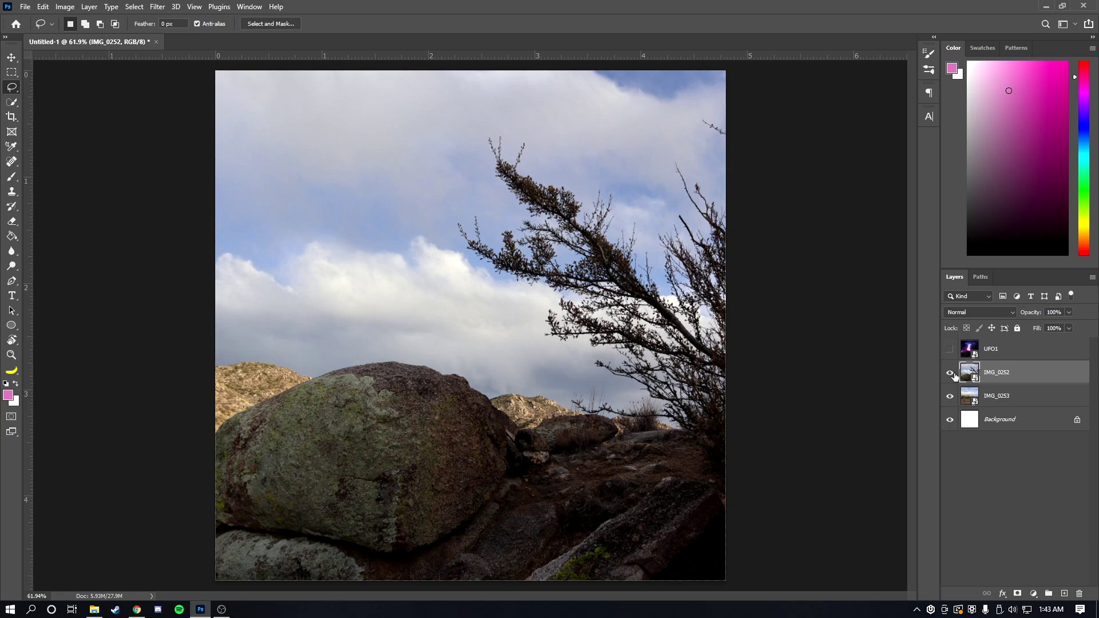
Step: Compare the IMG_0252 foreground with the layer beneath it and the finished UFO1 image by toggling layer visibility
click(951, 373)
click(950, 373)
click(949, 374)
click(949, 374)
click(950, 349)
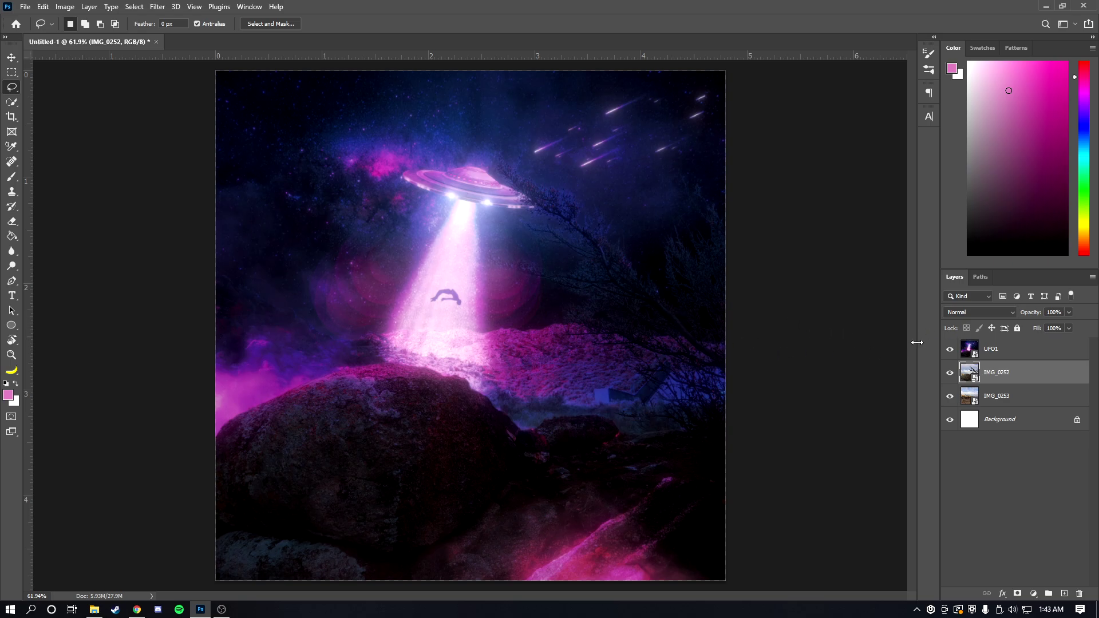
click(950, 349)
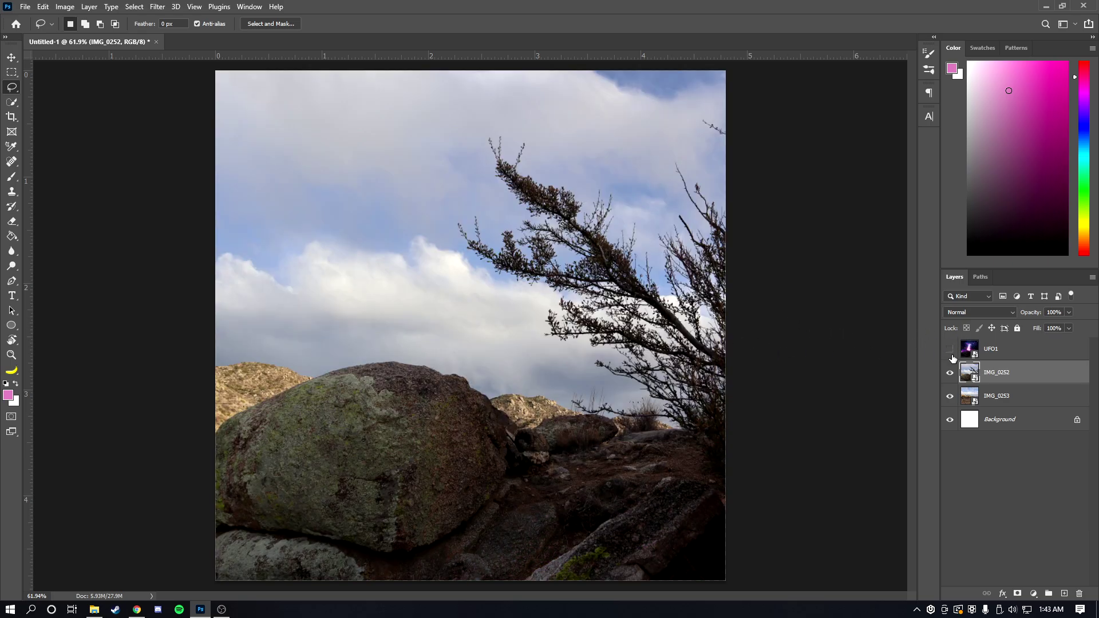
key(ctrl+z)
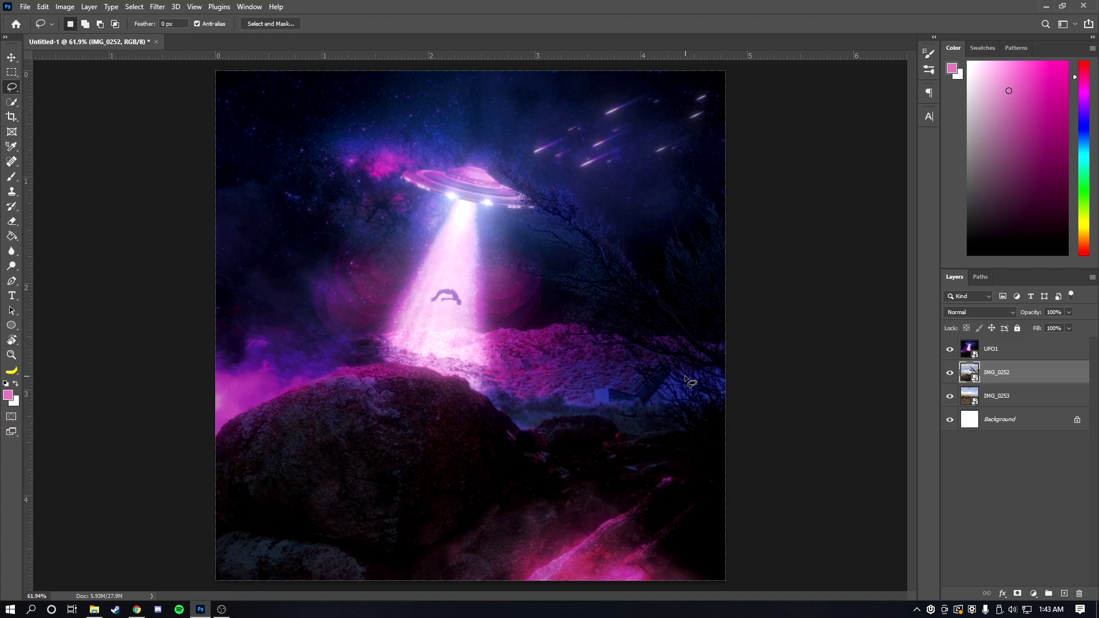
click(949, 349)
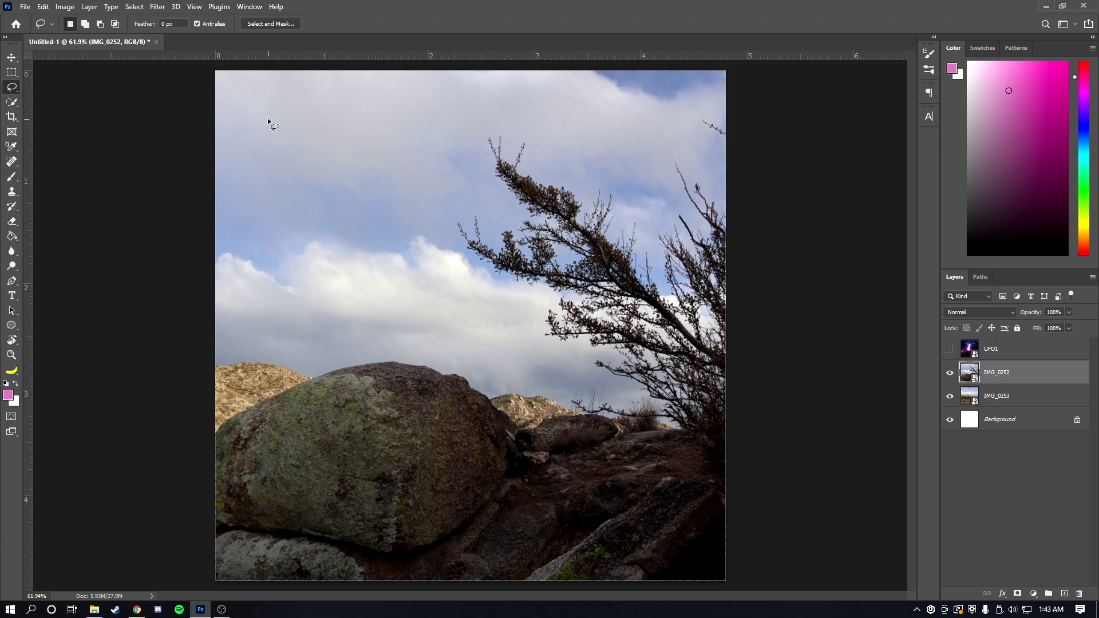
Step: Select the foreground rocks, ground and tree branches of IMG_0252 with Quick Selection in Select and Mask
click(135, 6)
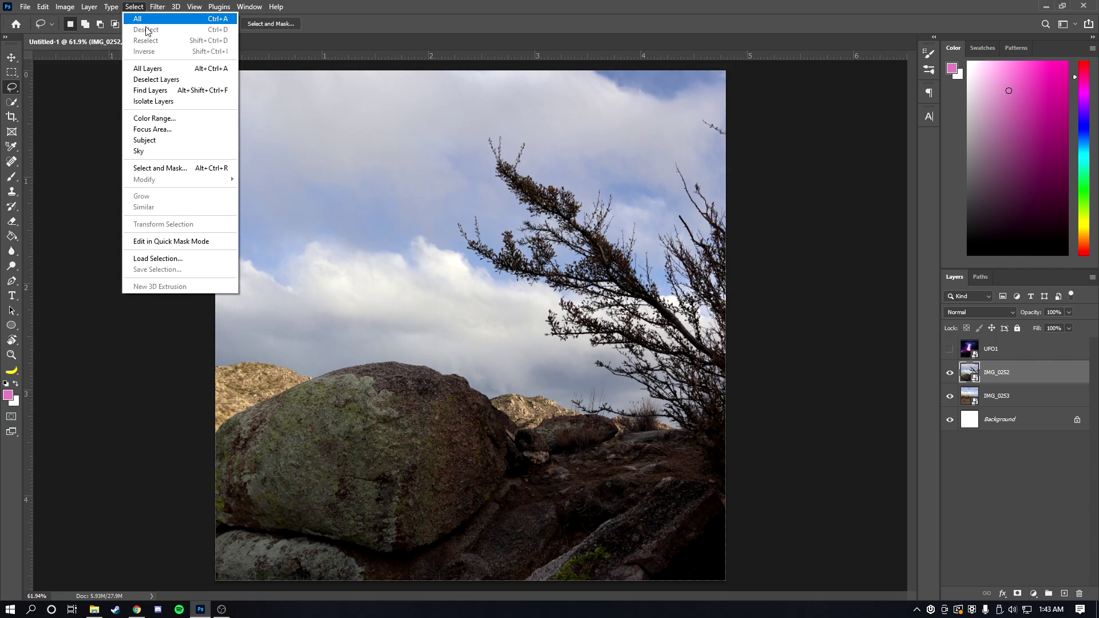
click(192, 173)
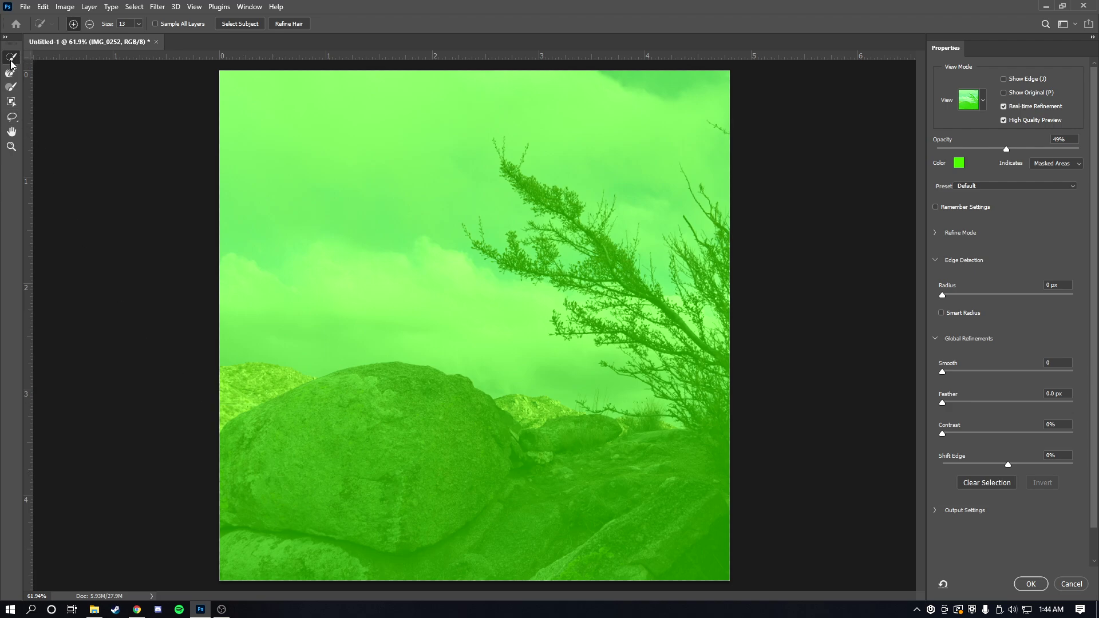
mouse_move(274, 499)
mouse_down()
mouse_move(289, 481)
mouse_move(428, 438)
mouse_move(496, 462)
mouse_move(524, 496)
mouse_move(609, 529)
mouse_move(628, 474)
mouse_up()
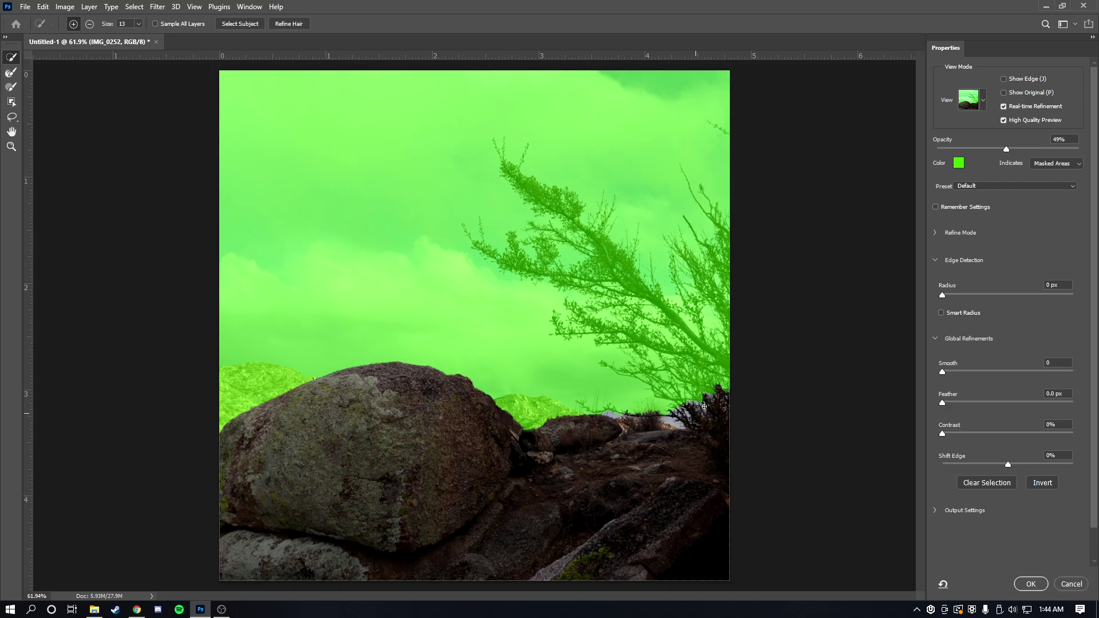
mouse_move(733, 364)
mouse_down()
mouse_move(535, 190)
mouse_move(585, 229)
mouse_move(572, 197)
mouse_move(504, 166)
mouse_up()
mouse_move(526, 271)
mouse_down()
mouse_move(580, 285)
mouse_move(548, 249)
mouse_up()
click(506, 249)
Step: Refine the selection between the tree branches with the Refine Edge Brush and set the overlay opacity to 47%
key(r)
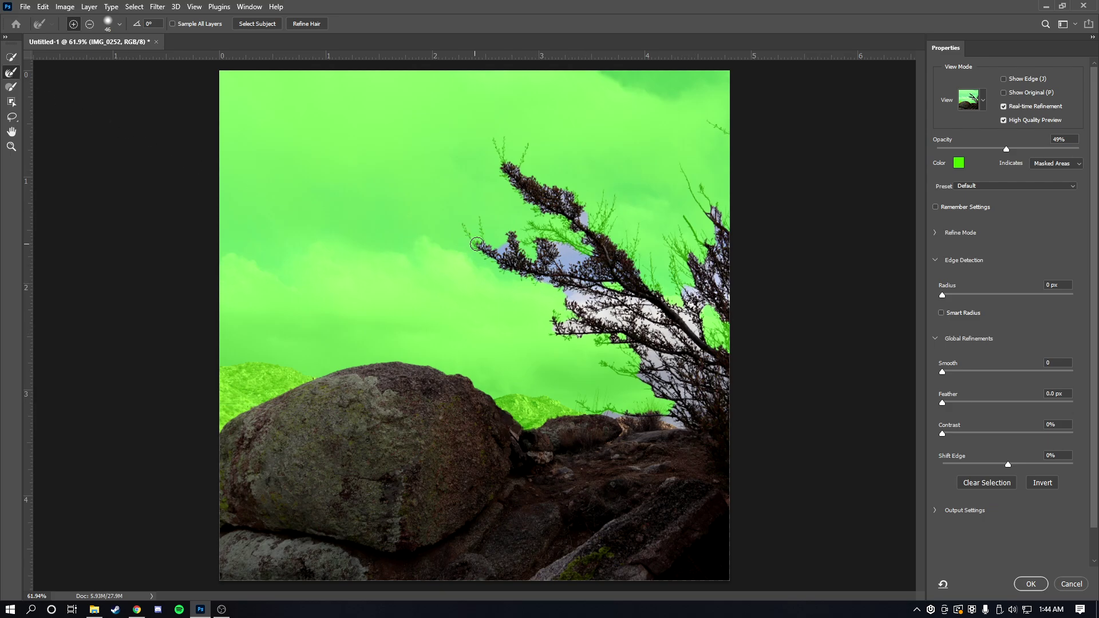
mouse_move(518, 258)
mouse_down()
mouse_move(533, 277)
mouse_move(577, 282)
mouse_move(610, 262)
mouse_up()
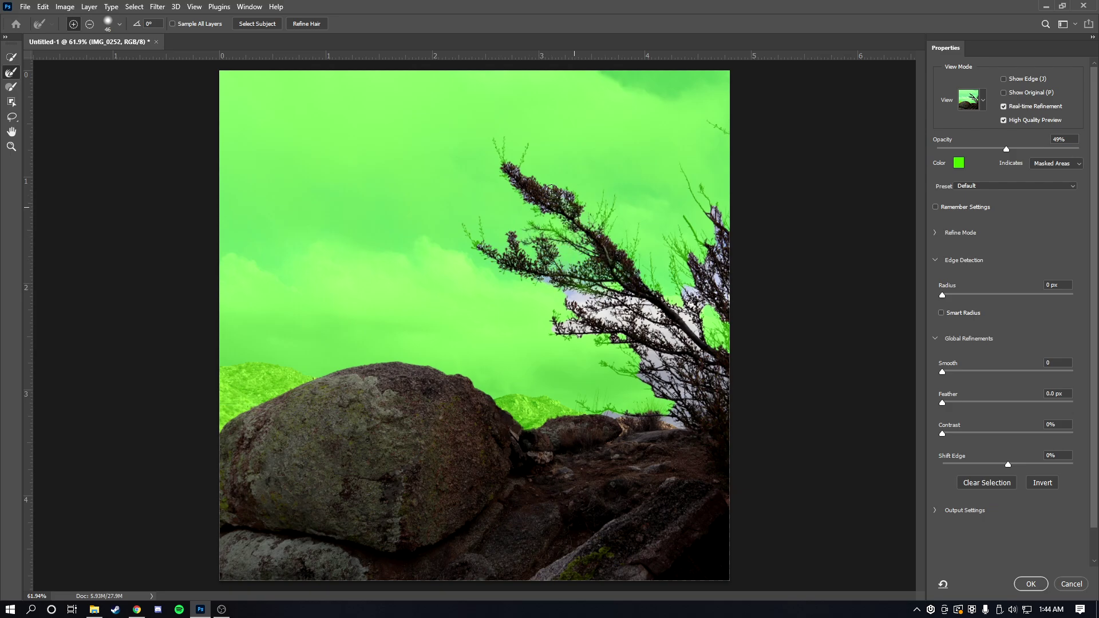
drag(1006, 149, 1002, 150)
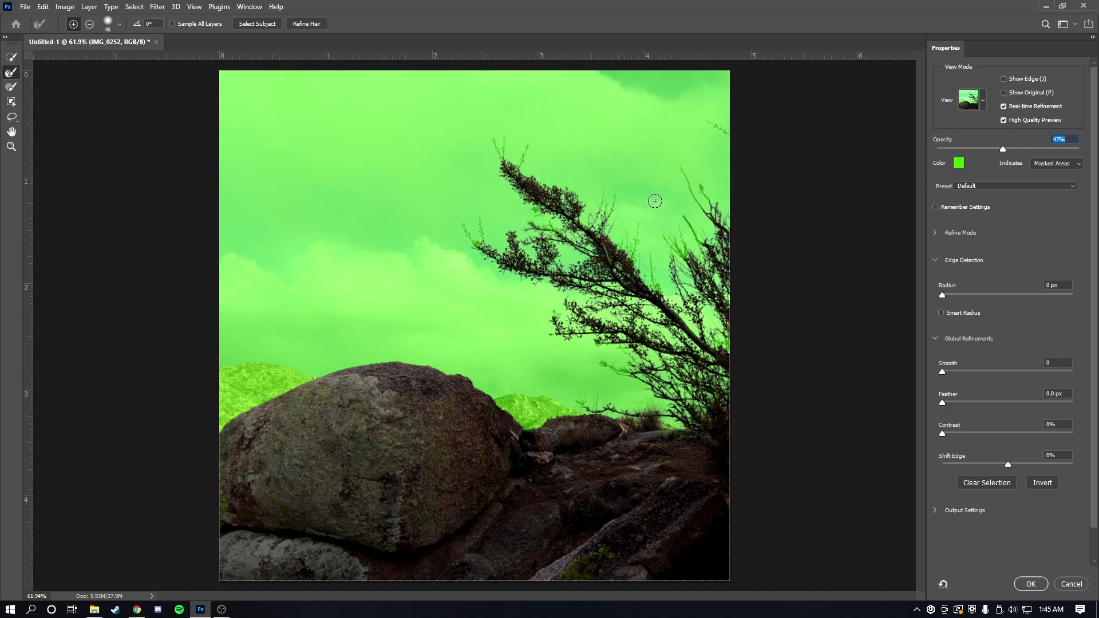
Step: Inspect the mask in Black & White view, then return to the Overlay view indicating masked areas
click(980, 105)
click(961, 241)
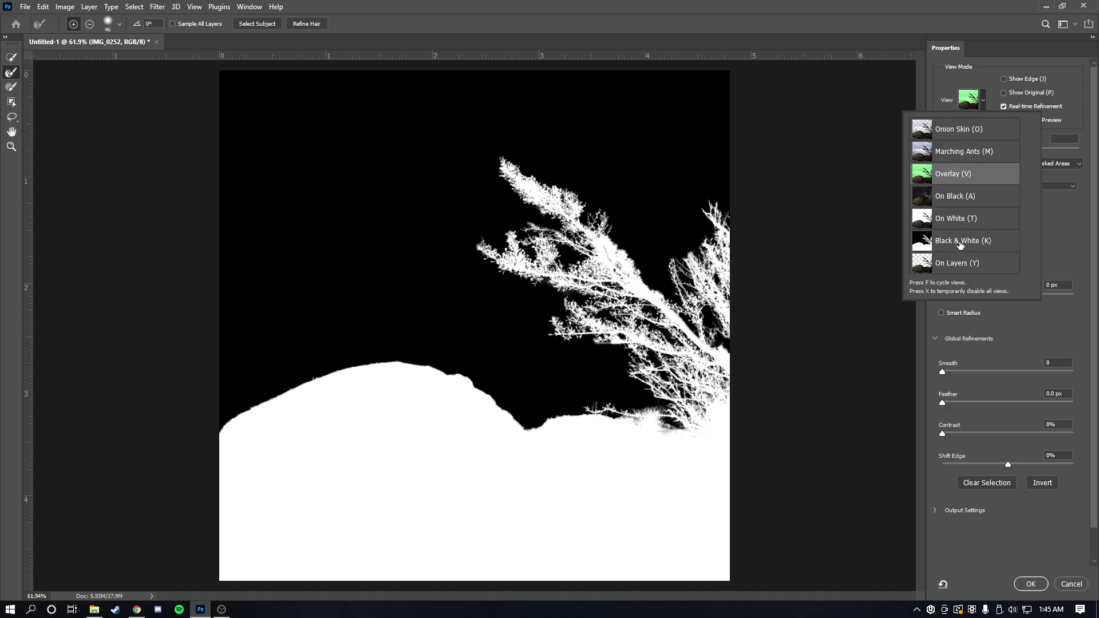
click(971, 107)
click(971, 179)
click(1064, 164)
click(1052, 167)
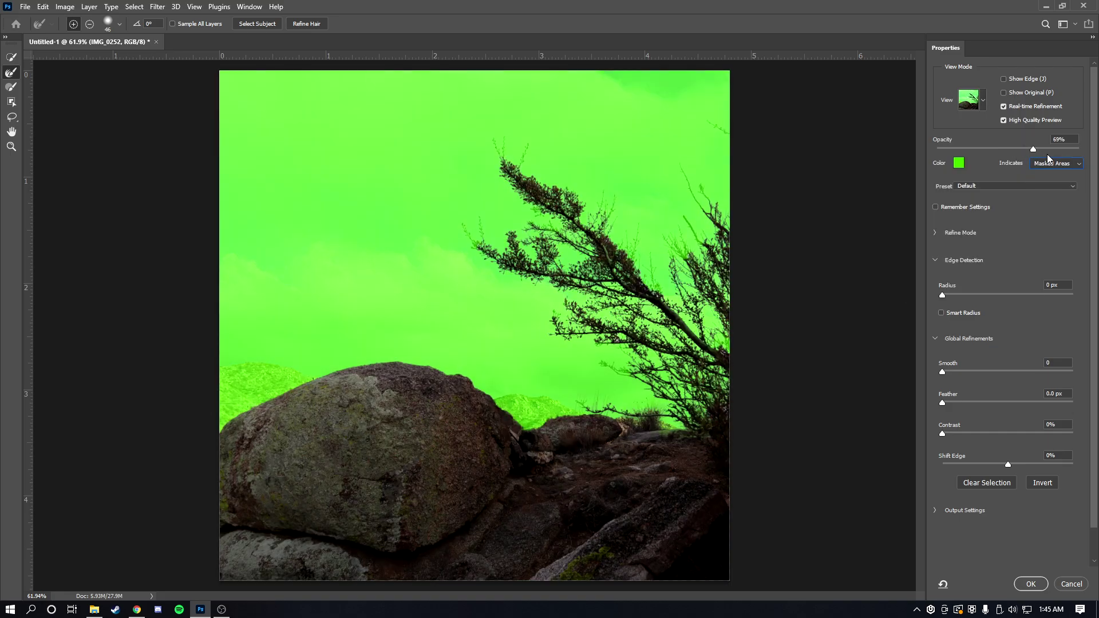
Step: Inspect the cutout in On Black view, then switch back to the Overlay view at 100% opacity
click(970, 100)
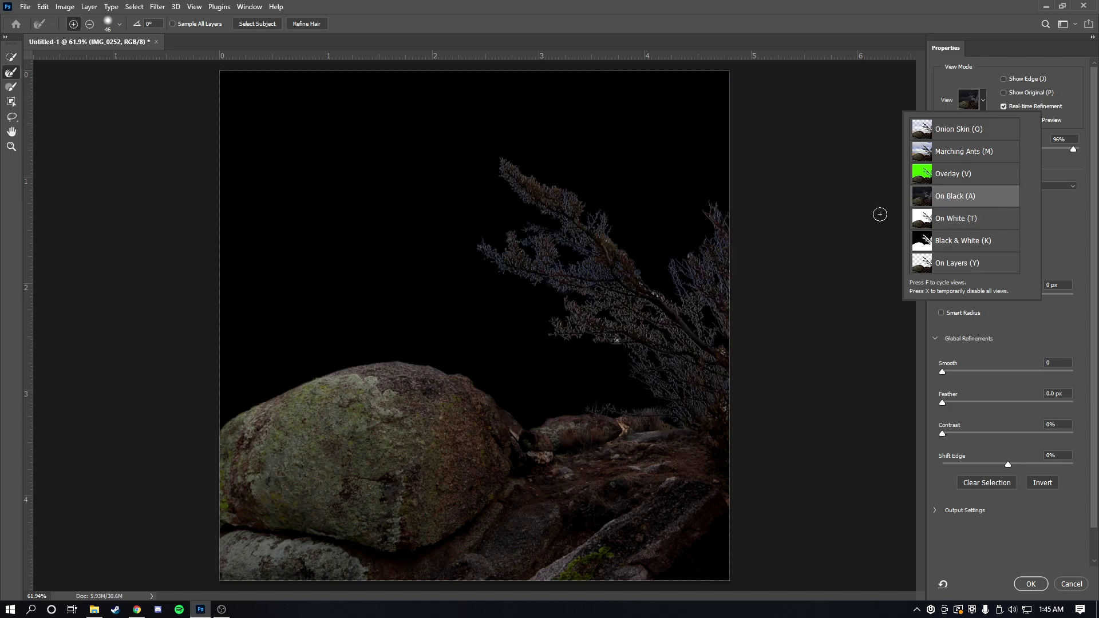
click(966, 108)
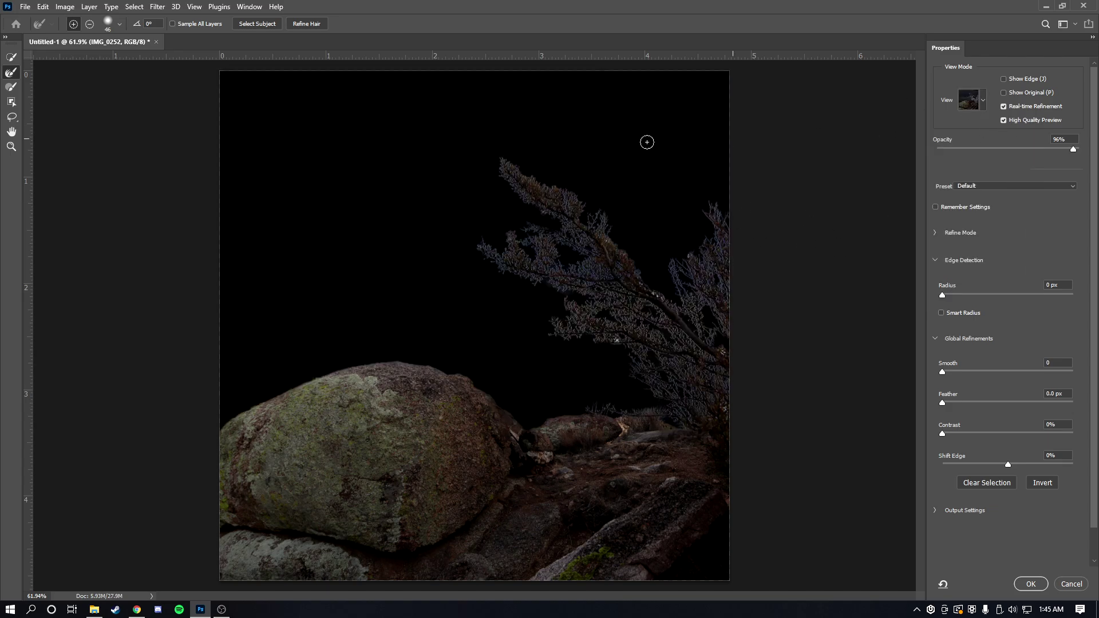
click(19, 89)
click(11, 72)
key(v)
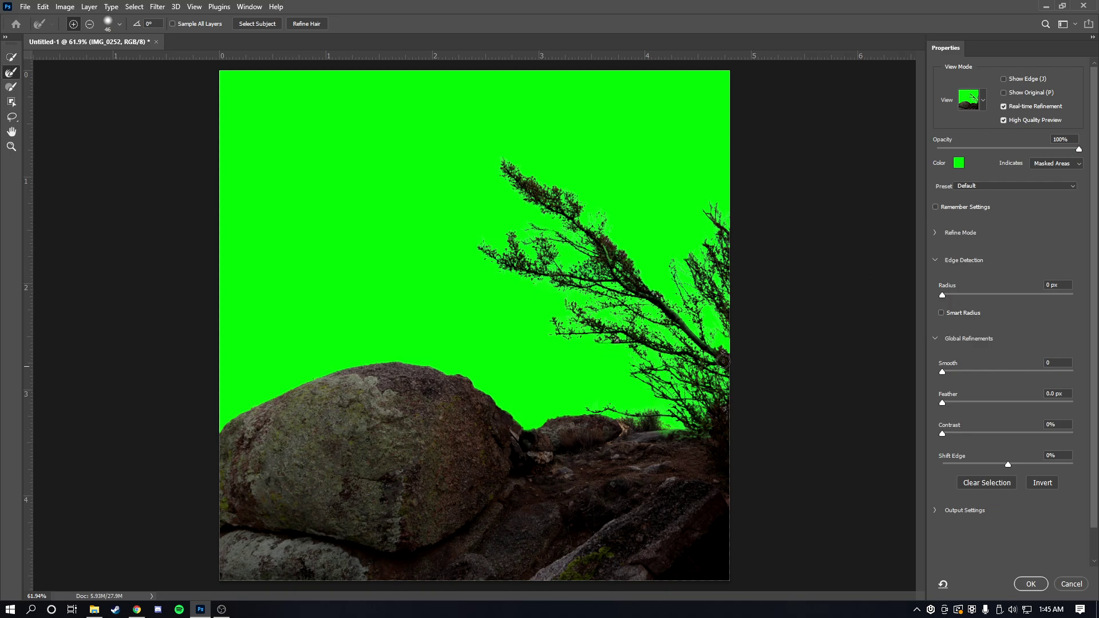
Step: Apply the refined selection to IMG_0252 as a layer mask
click(11, 57)
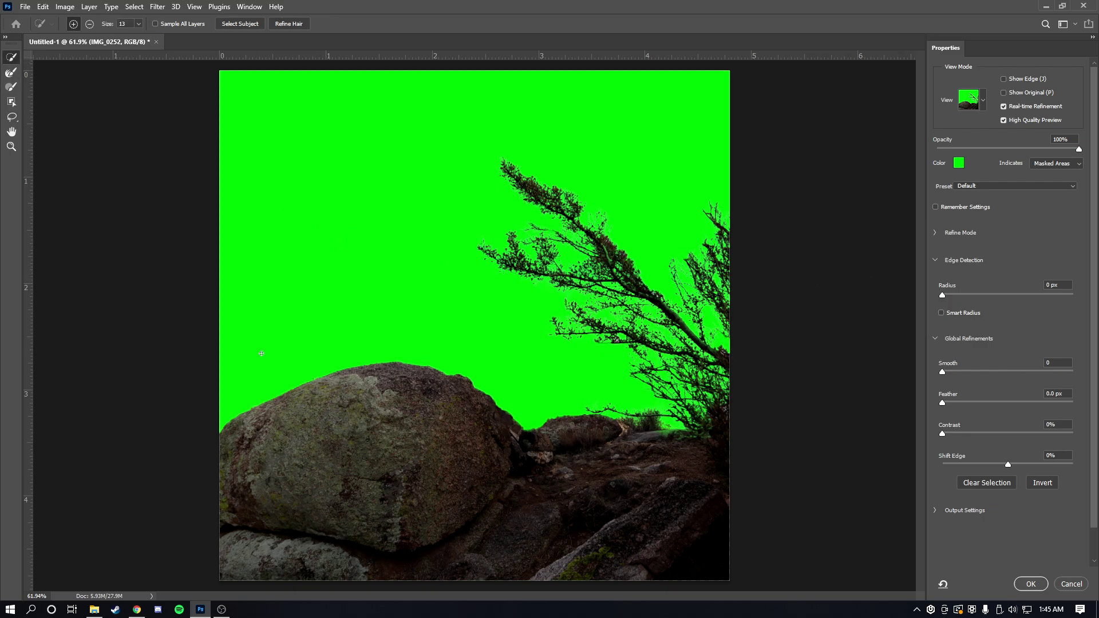
click(12, 73)
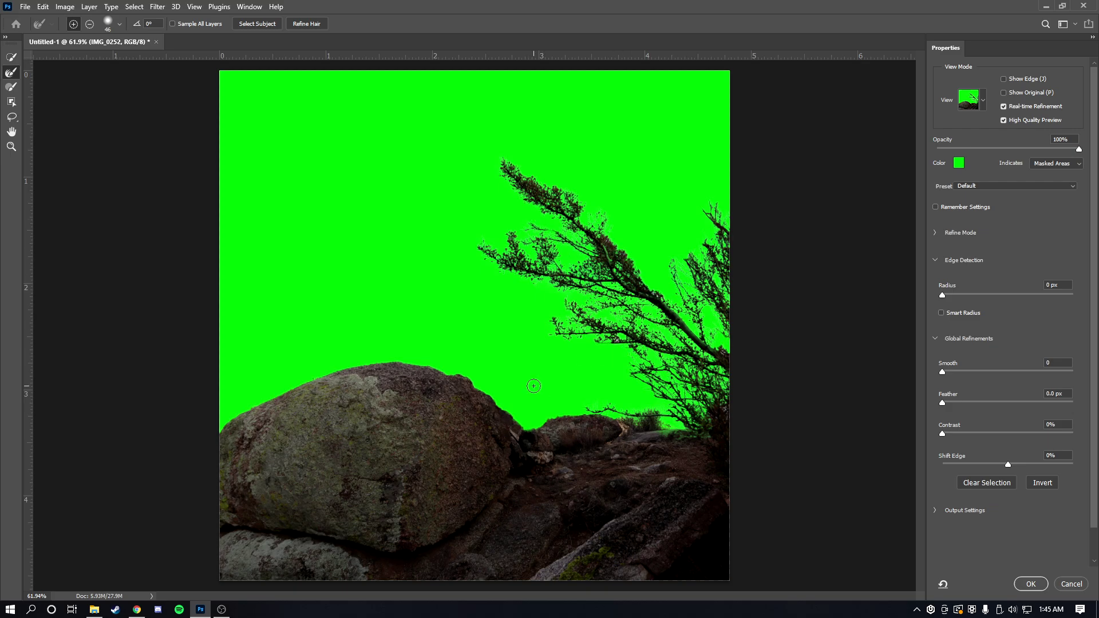
click(1029, 583)
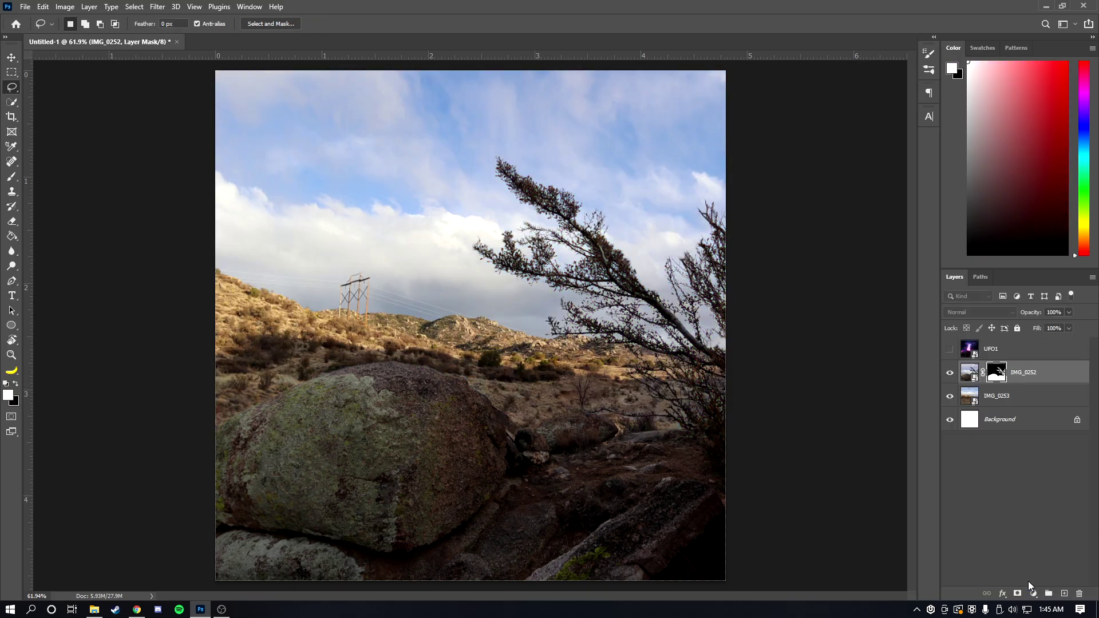
Step: Check the masked foreground by toggling layer visibility, leaving IMG_0253 hidden so the cutout sits on the white background
click(949, 373)
click(949, 373)
click(950, 373)
click(950, 372)
click(950, 373)
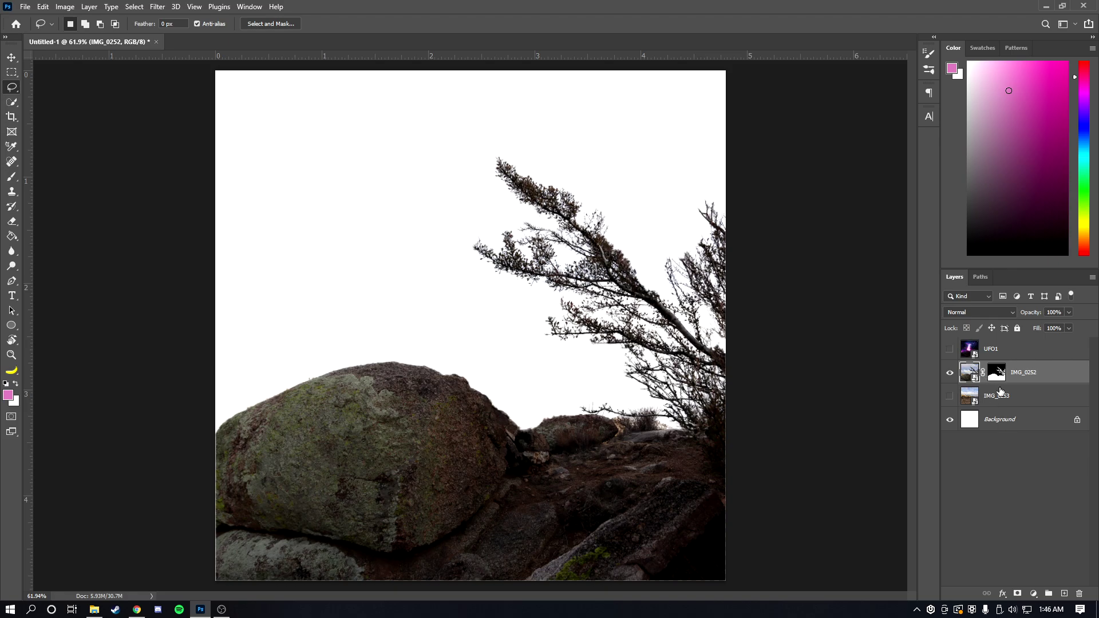
Step: Add an empty layer above IMG_0252 and merge the two into a single cutout layer
click(1064, 595)
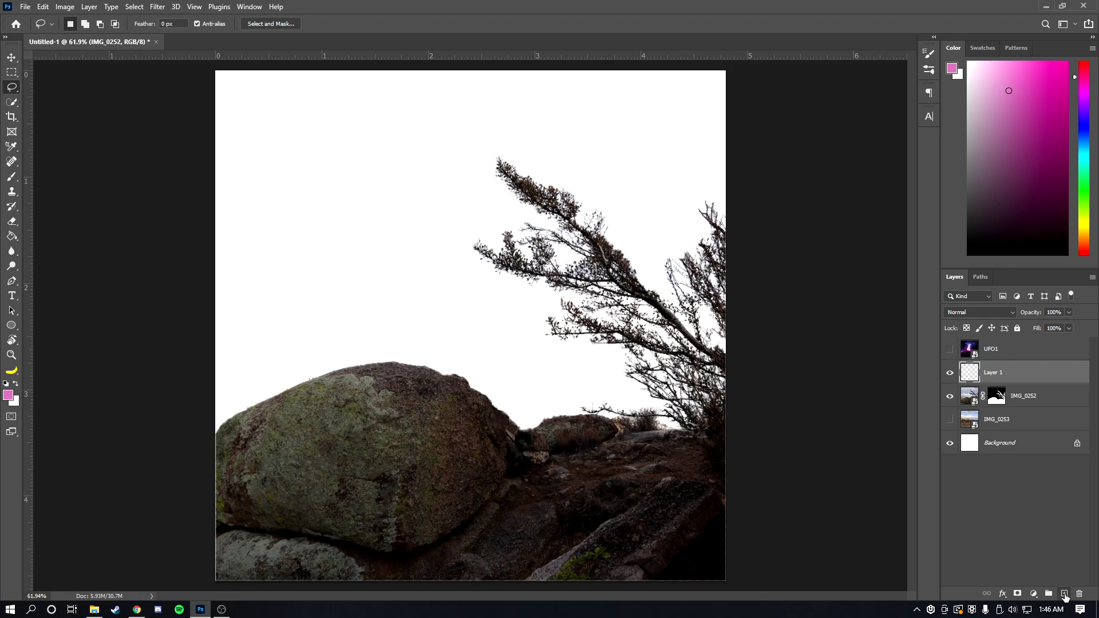
shift+click(1030, 396)
right_click(1030, 396)
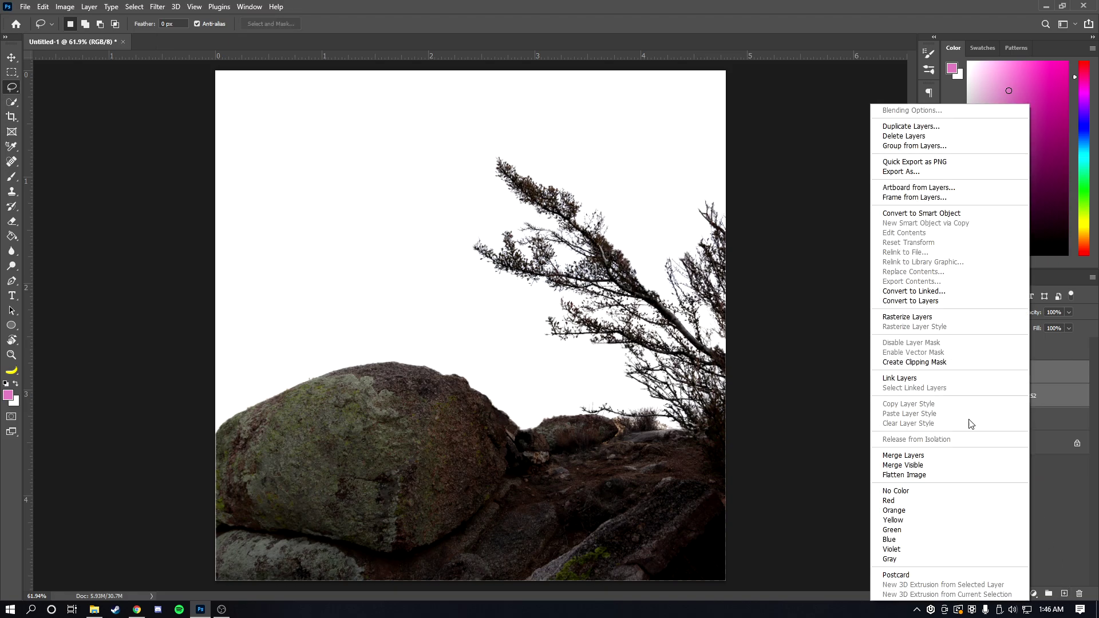
click(978, 452)
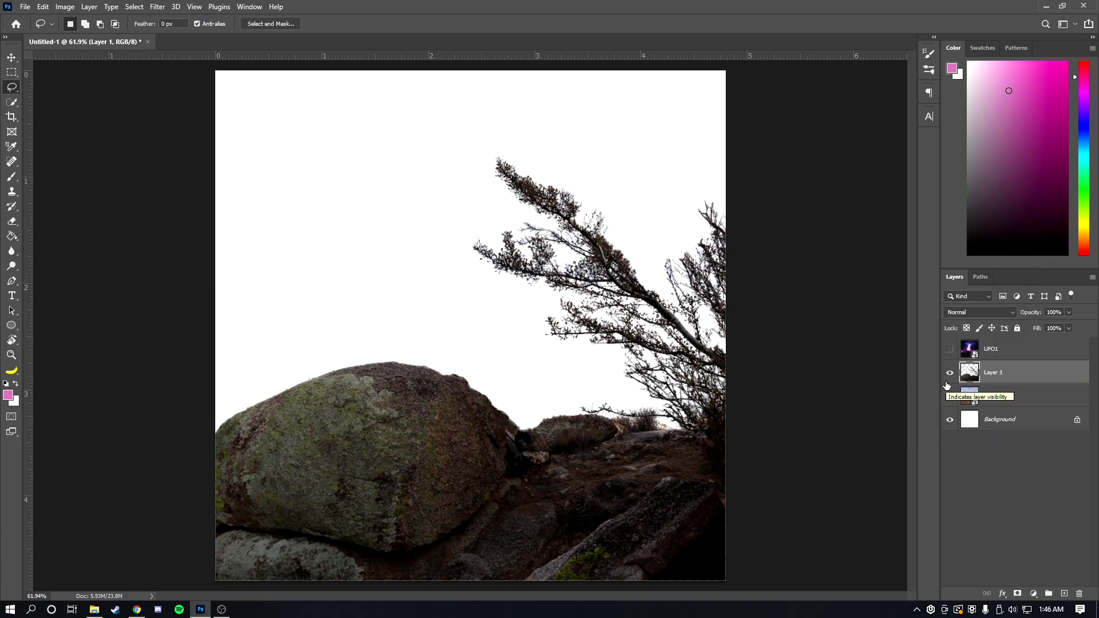
Step: Show the IMG_0253 layer again and briefly compare the composition with the UFO1 image
click(950, 396)
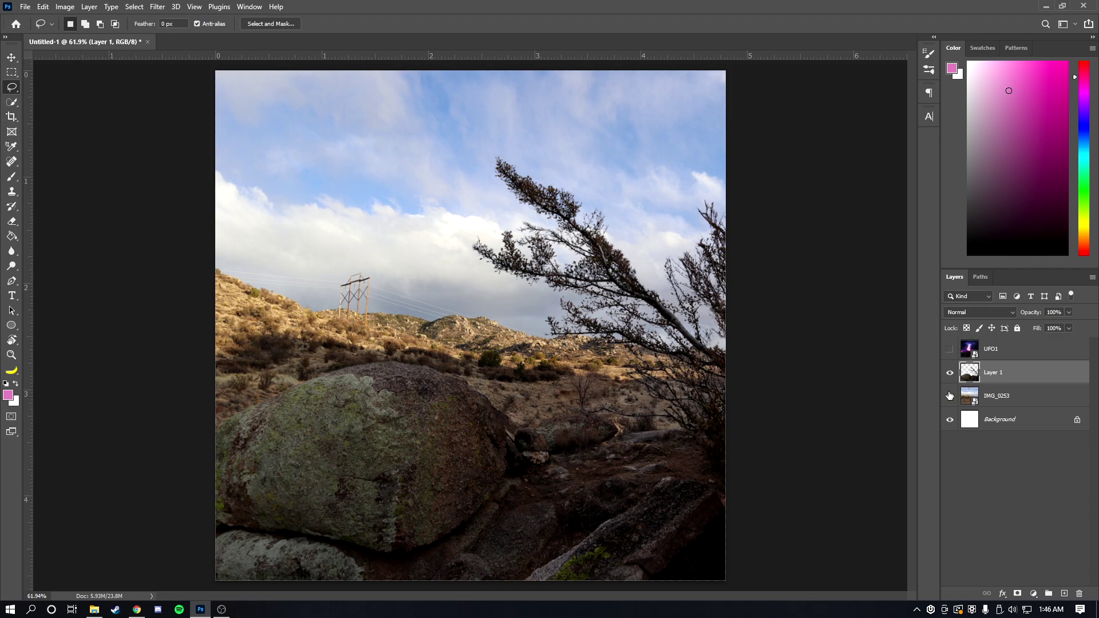
click(949, 348)
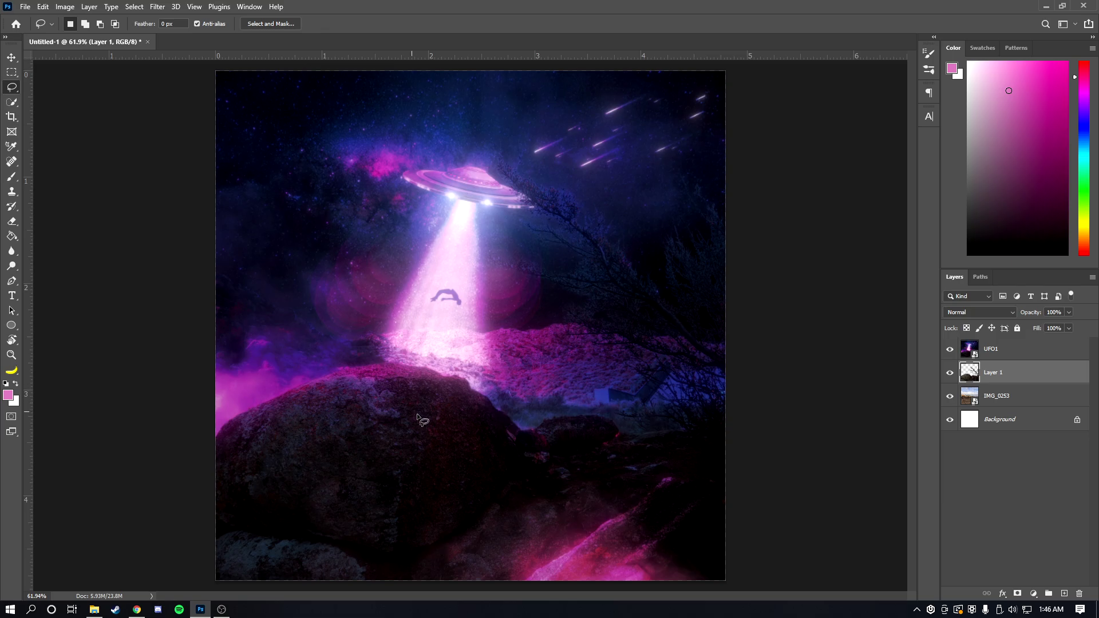
click(952, 351)
right_click(1002, 379)
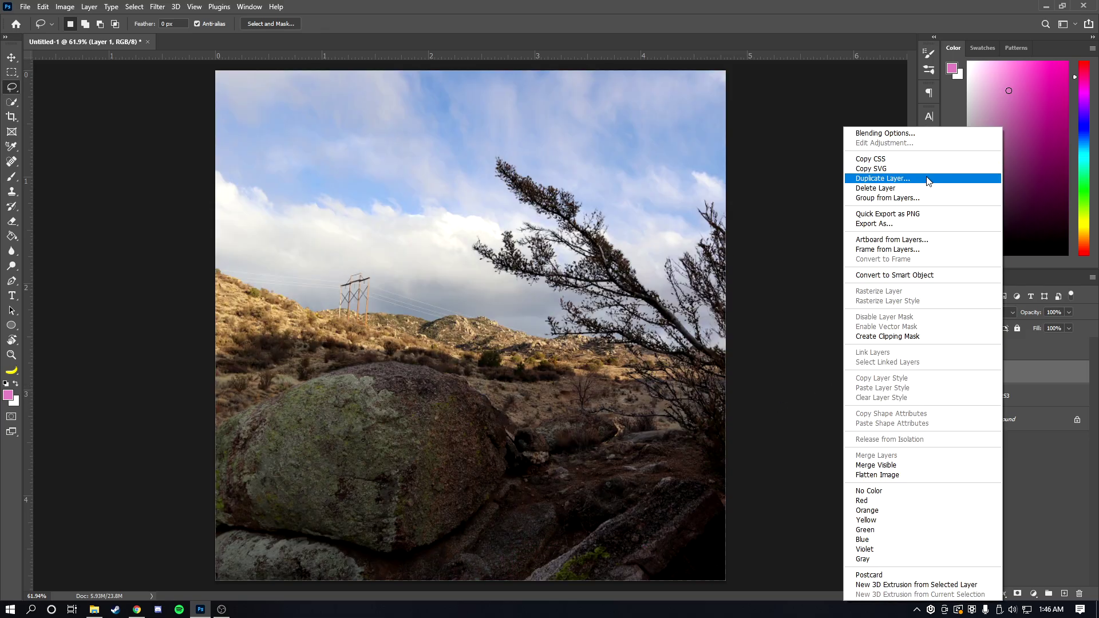
click(831, 285)
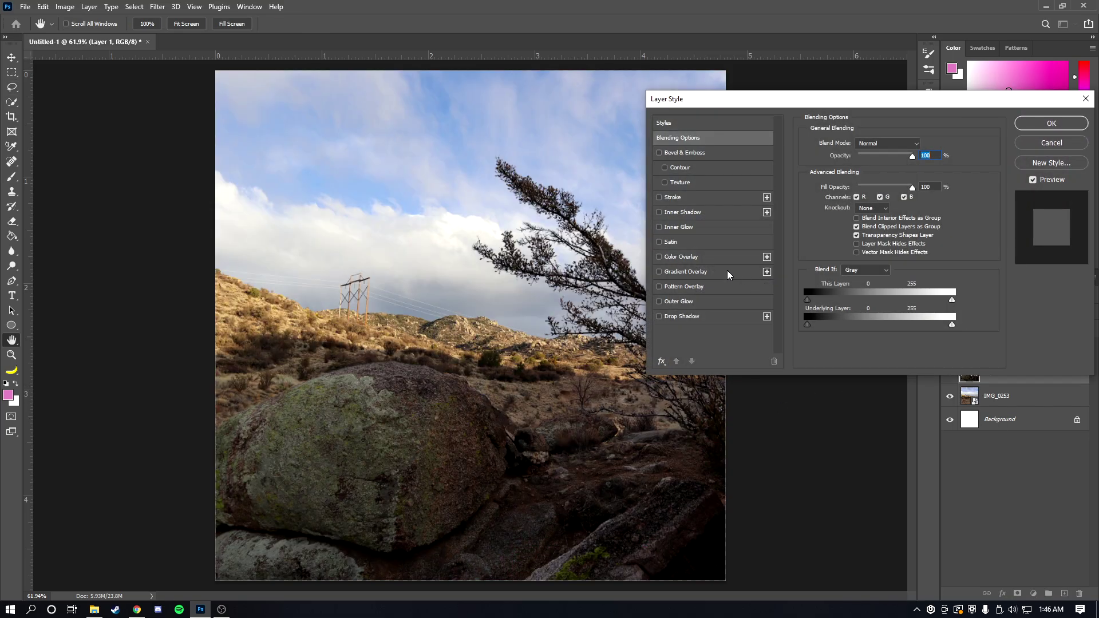
click(659, 257)
click(696, 259)
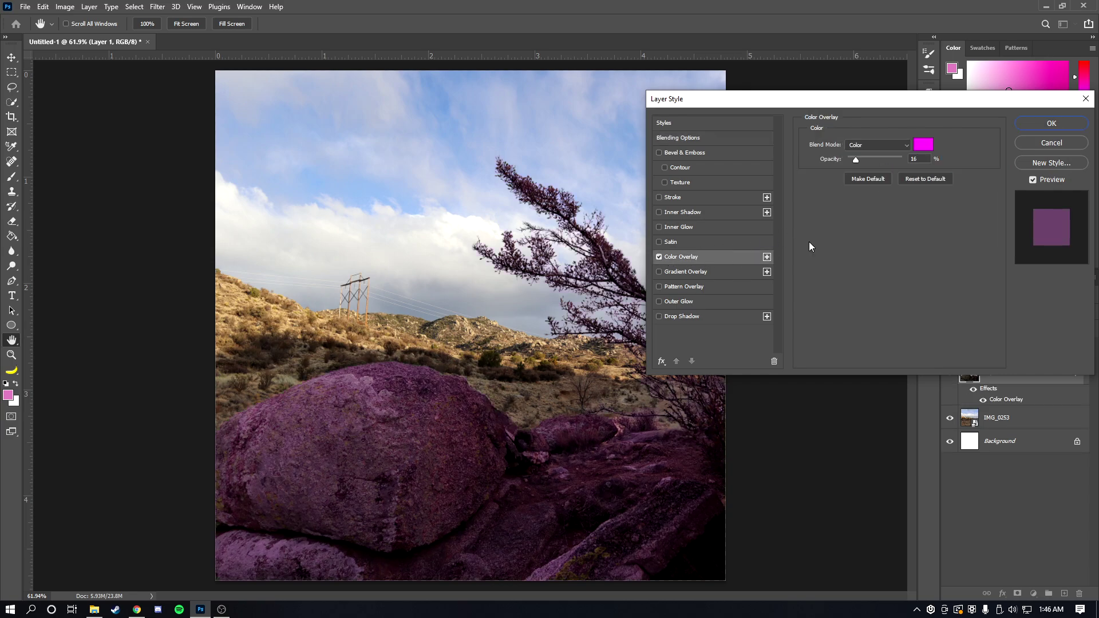
click(1036, 142)
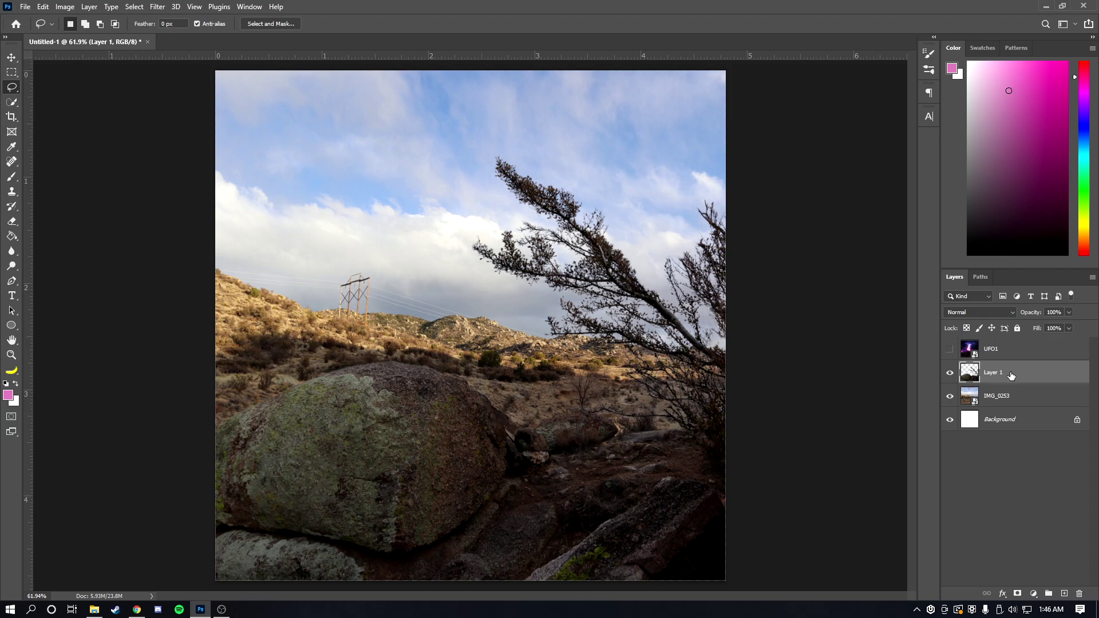
Step: Add a purple Hard Light Gradient Overlay at 38% opacity to Layer 1, leaving Color Overlay off
right_click(1010, 375)
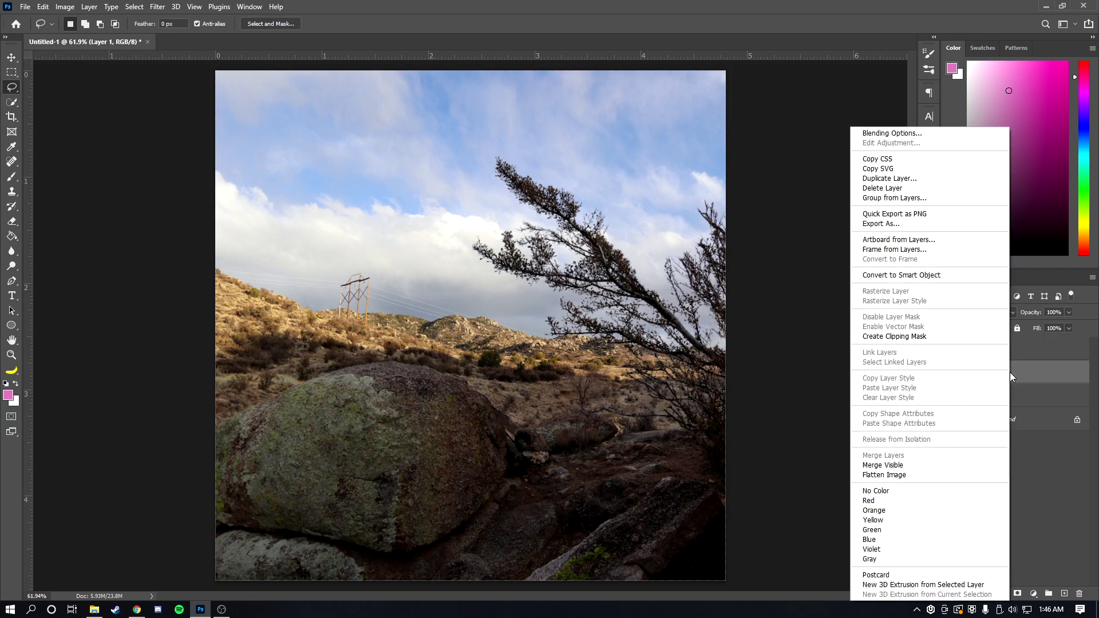
click(926, 134)
click(681, 257)
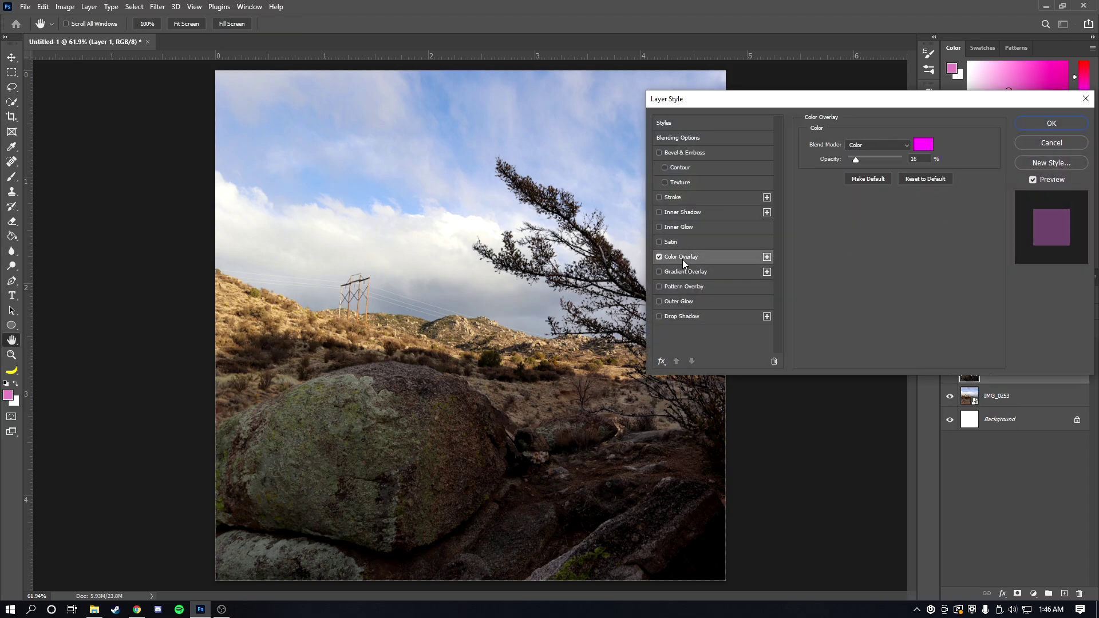
click(659, 257)
click(710, 275)
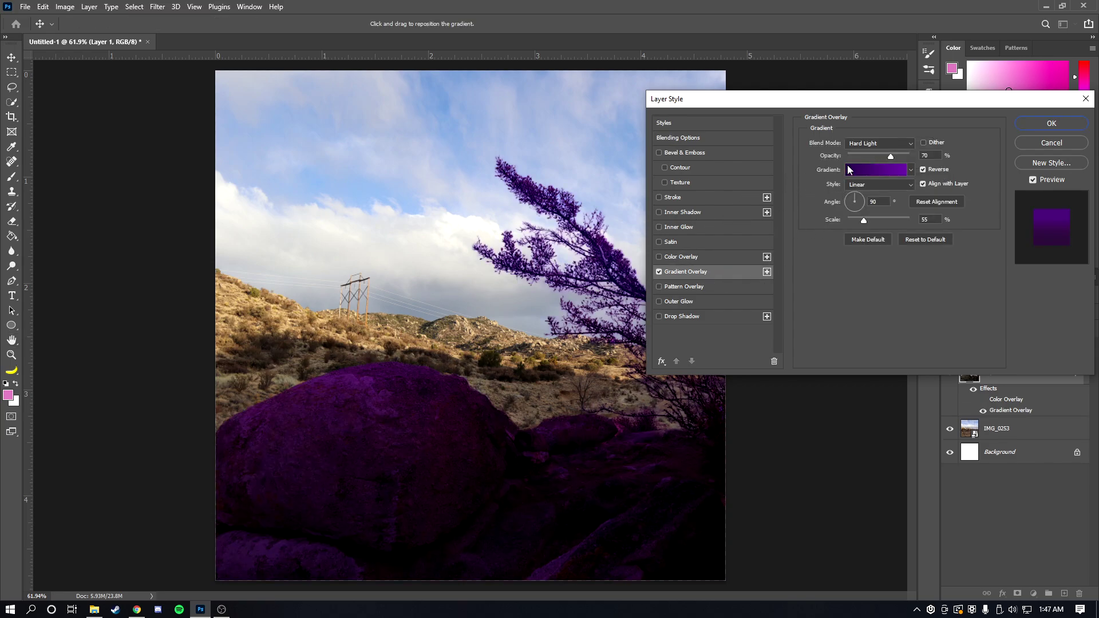
click(870, 155)
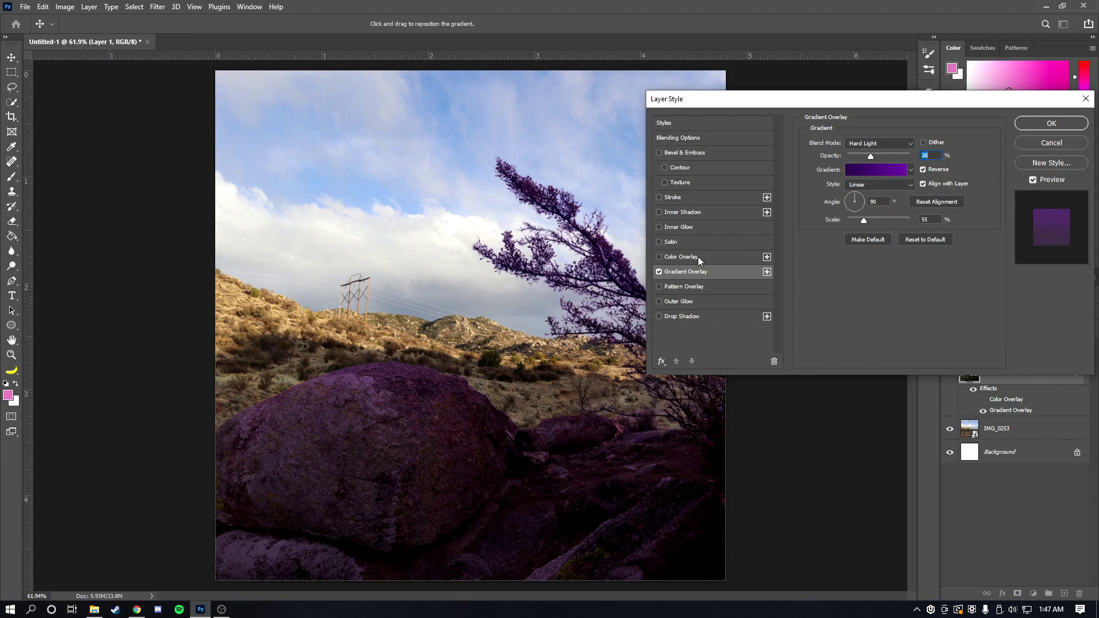
Step: Recolour Layer 1's Gradient Overlay by setting its two stops to cyan 00ffe4 and dark green 00590a
click(864, 171)
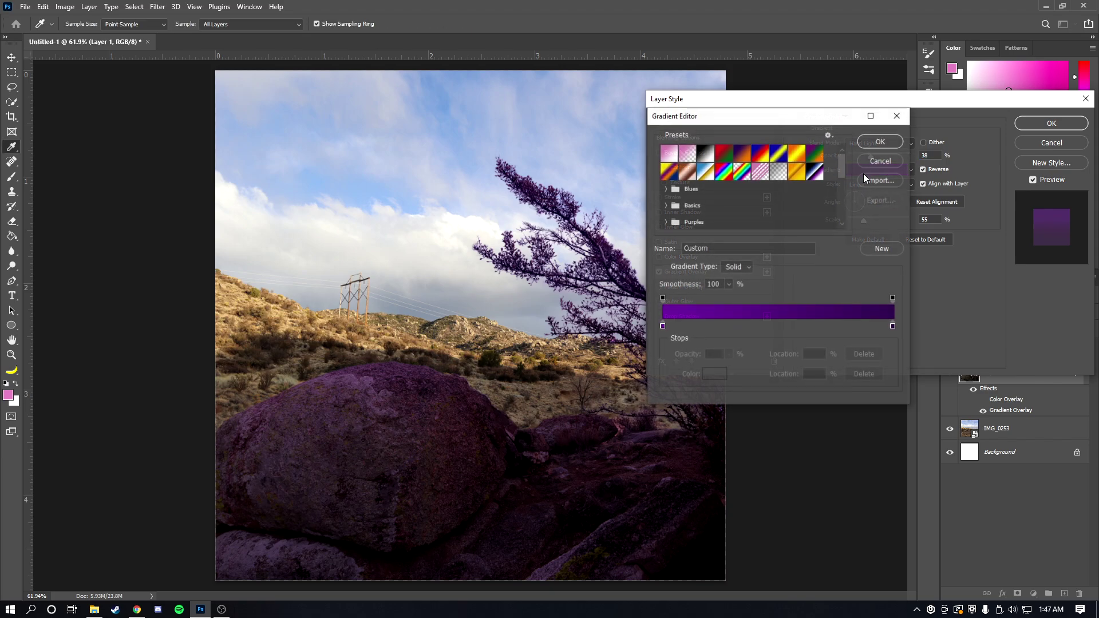
double_click(662, 327)
drag(893, 246, 919, 222)
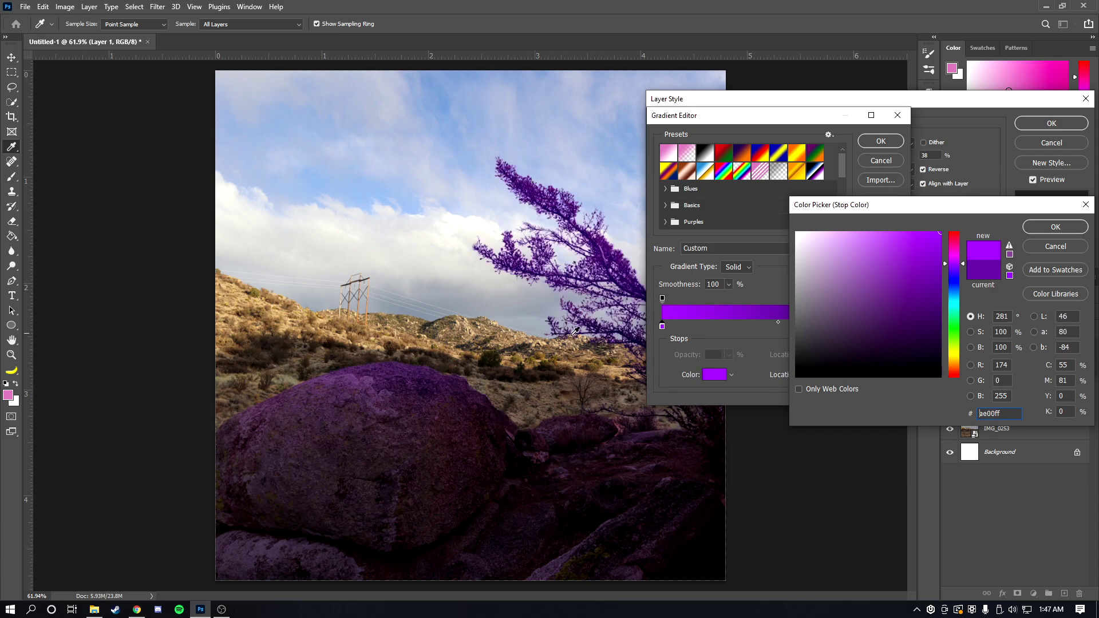
drag(954, 329, 965, 304)
click(1055, 227)
double_click(893, 326)
click(959, 327)
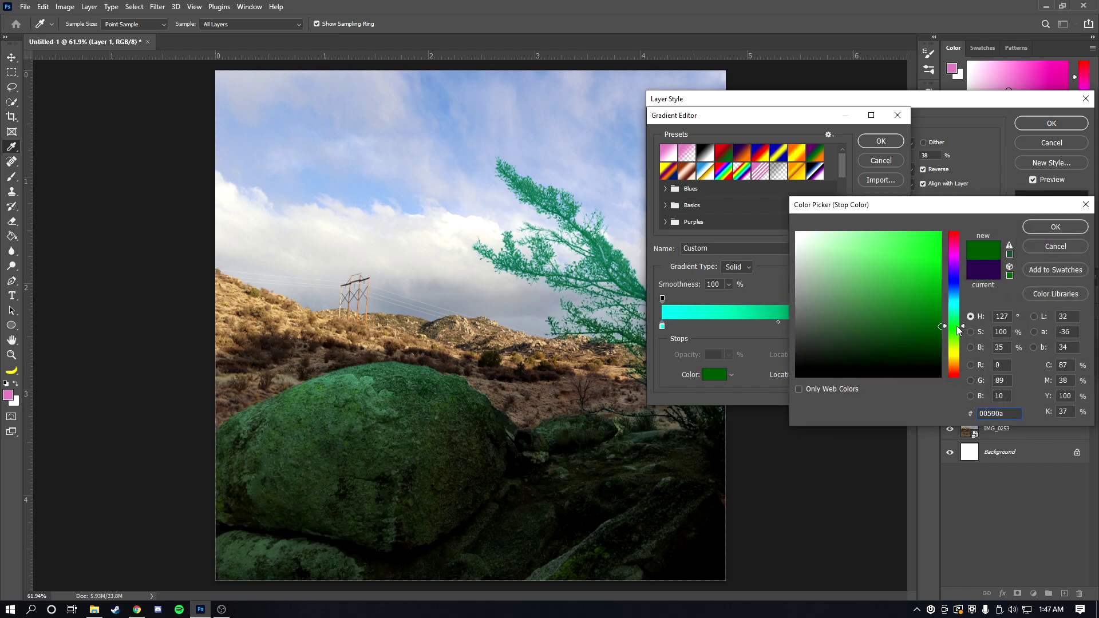
click(1055, 227)
click(880, 143)
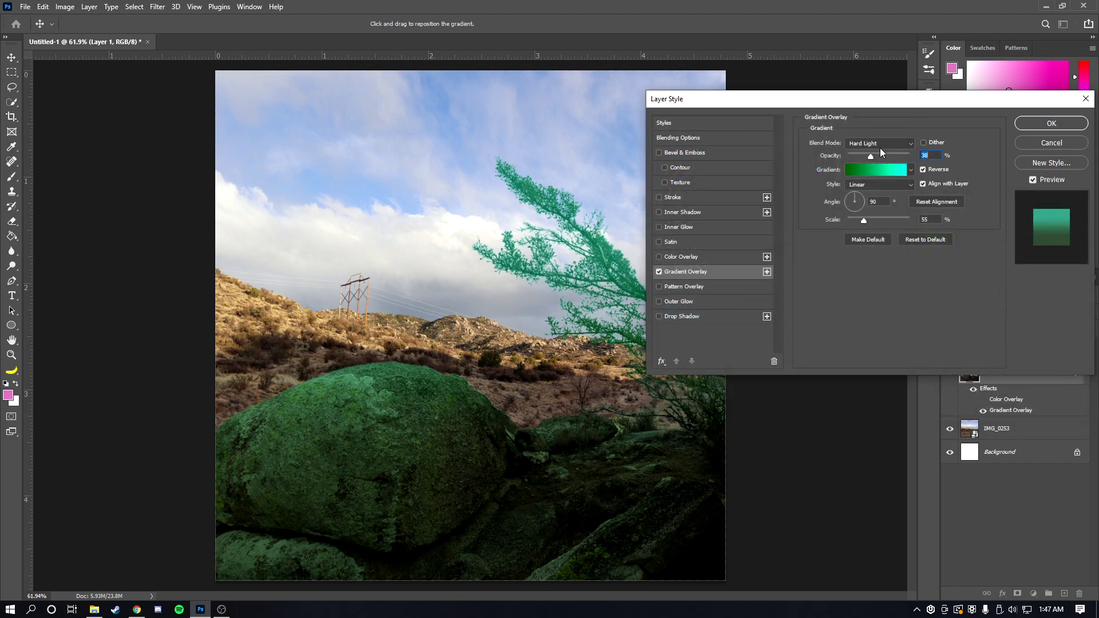
Step: Try Difference, Color, Exclusion and Pin Light blend modes on the green Gradient Overlay while varying its opacity
key(shift+Up)
key(shift+Down)
key(shift+Down)
key(shift+Up)
key(shift+Down)
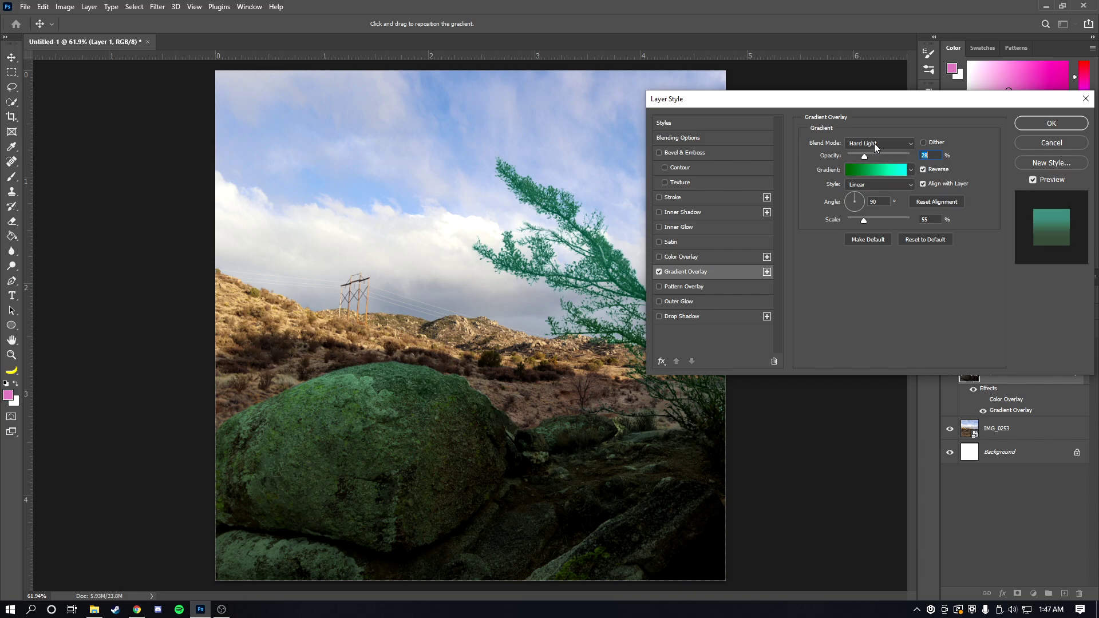
scroll(874, 143, down, 5)
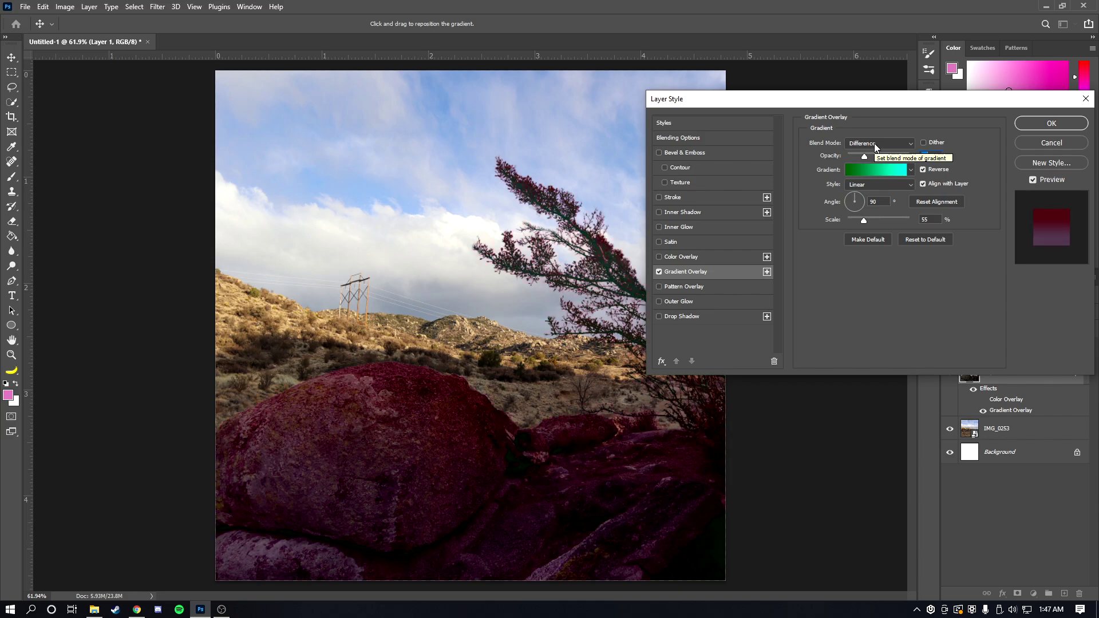
scroll(874, 143, down, 6)
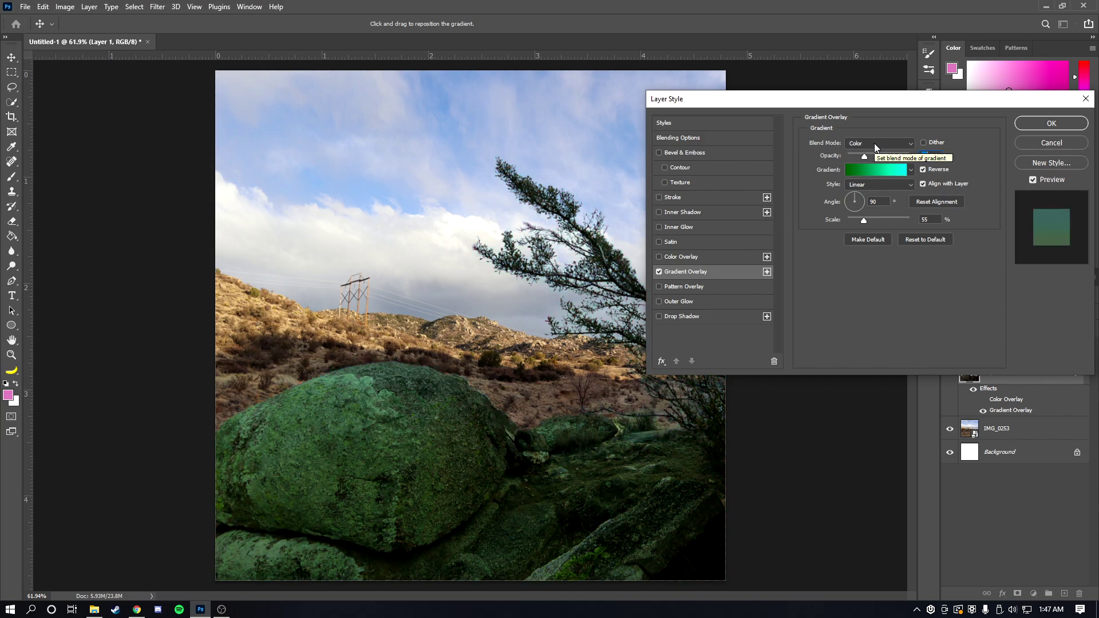
scroll(874, 143, down, 1)
scroll(874, 143, up, 1)
scroll(874, 143, up, 6)
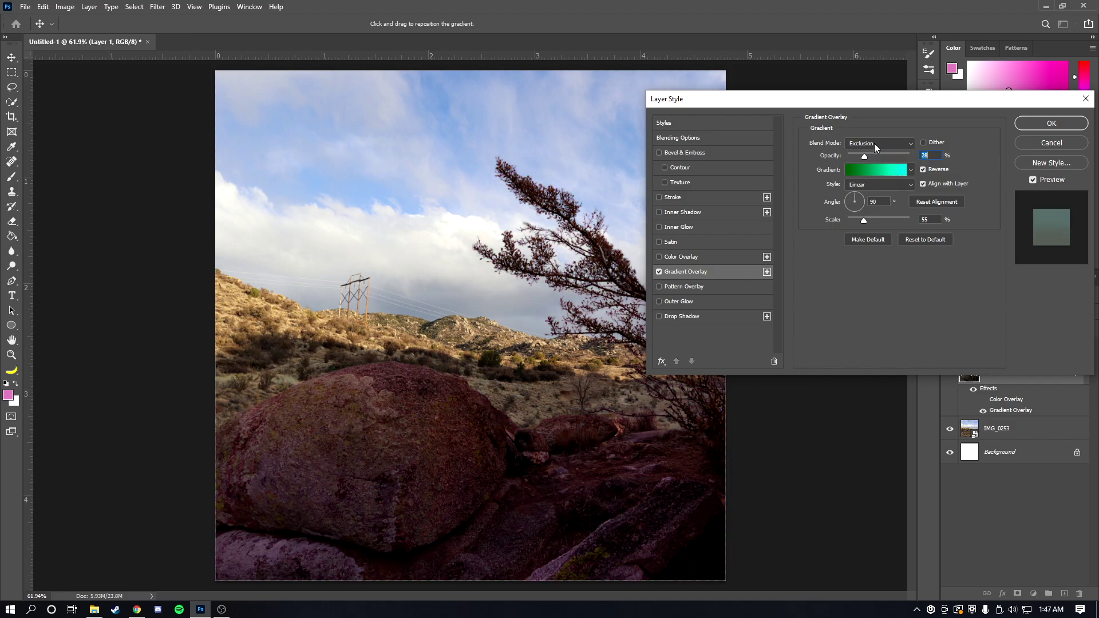
scroll(874, 143, up, 2)
drag(873, 156, 871, 154)
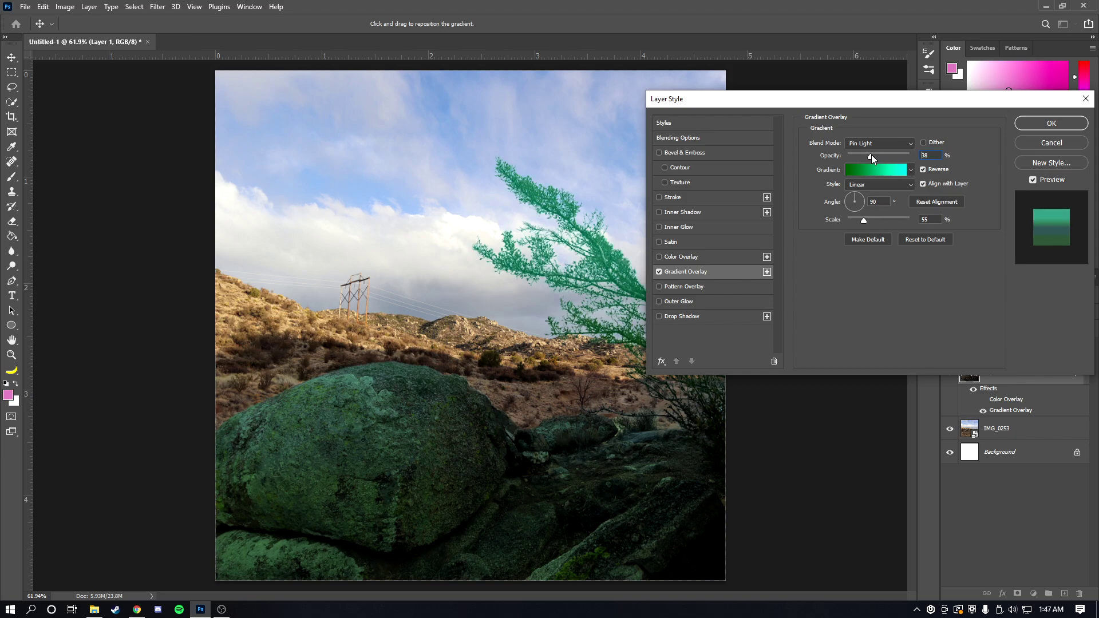
Step: Check the gradient's cyan stop and readjust the blend mode and opacity of Layer 1's Gradient Overlay
click(876, 170)
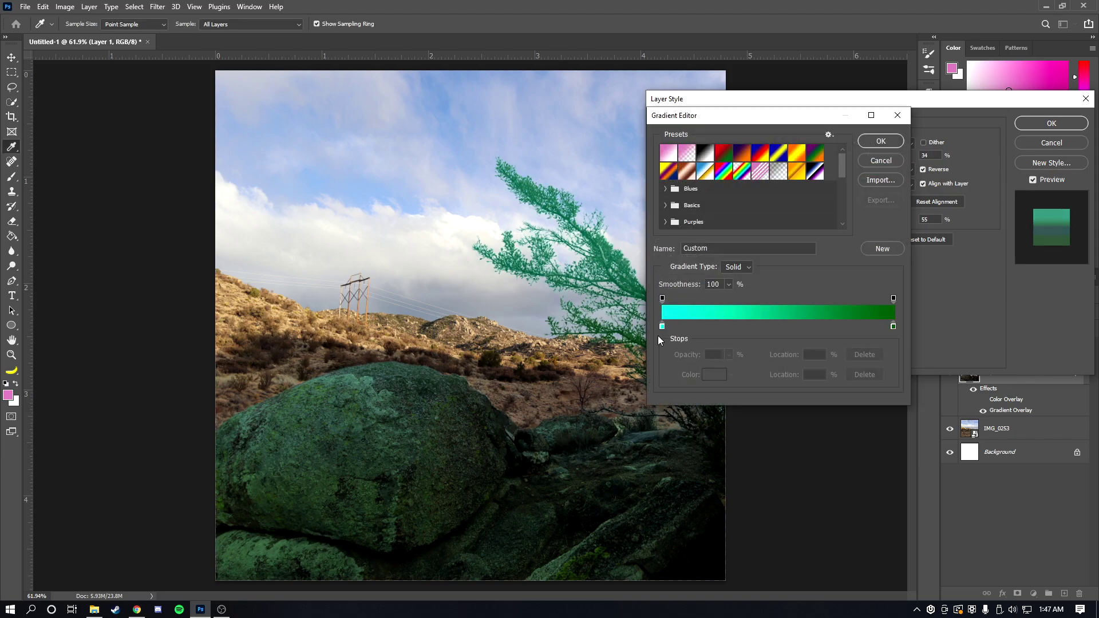
double_click(663, 326)
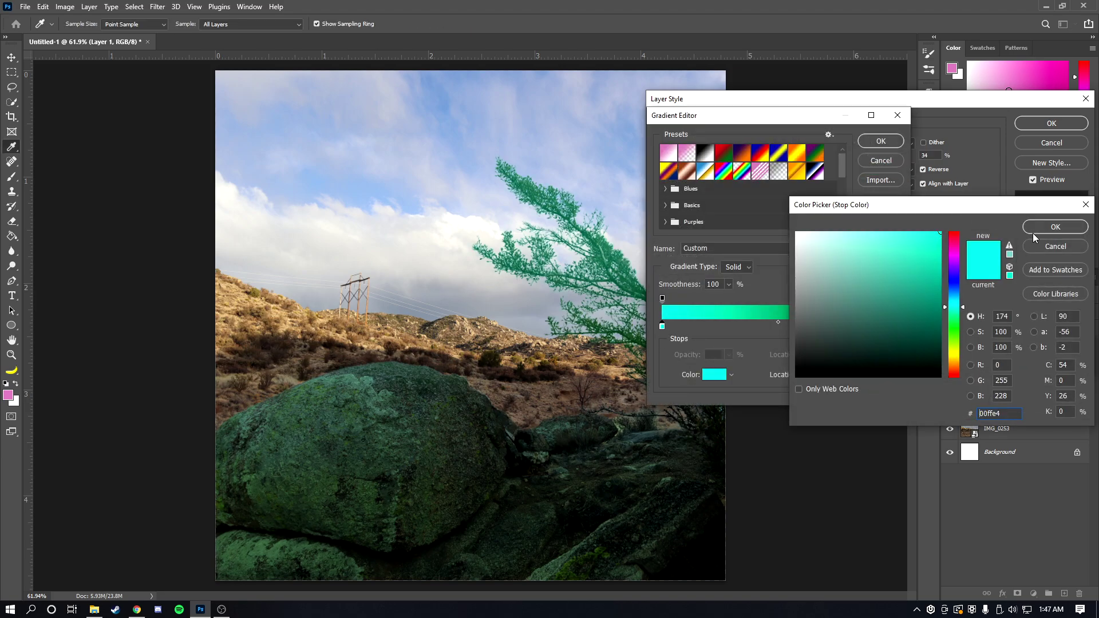
click(1055, 226)
click(881, 141)
click(860, 156)
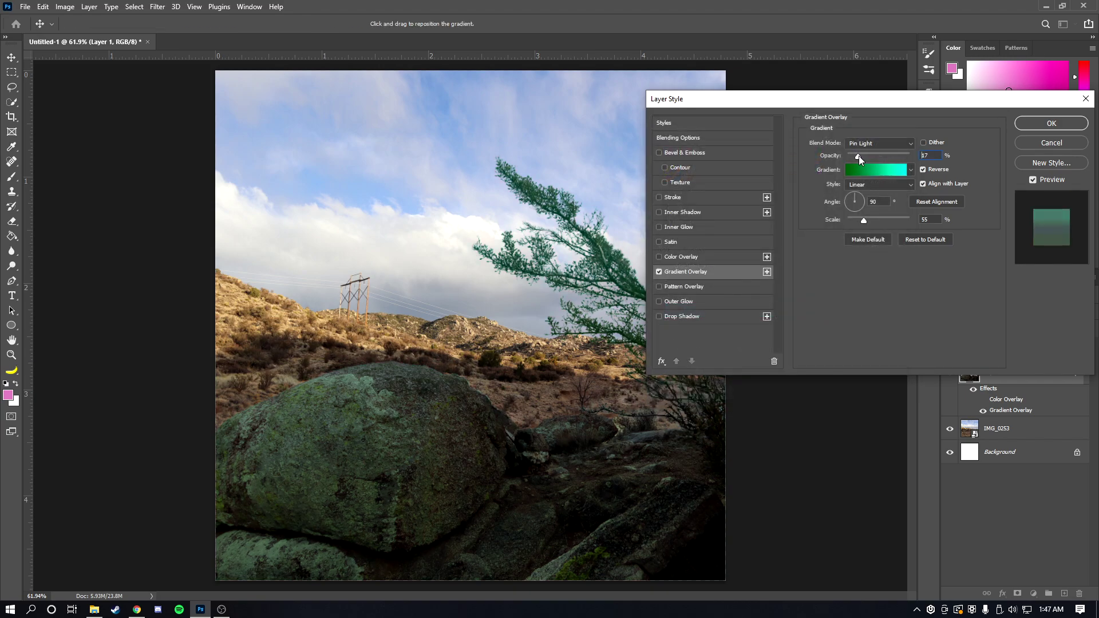
scroll(882, 142, up, 5)
click(872, 156)
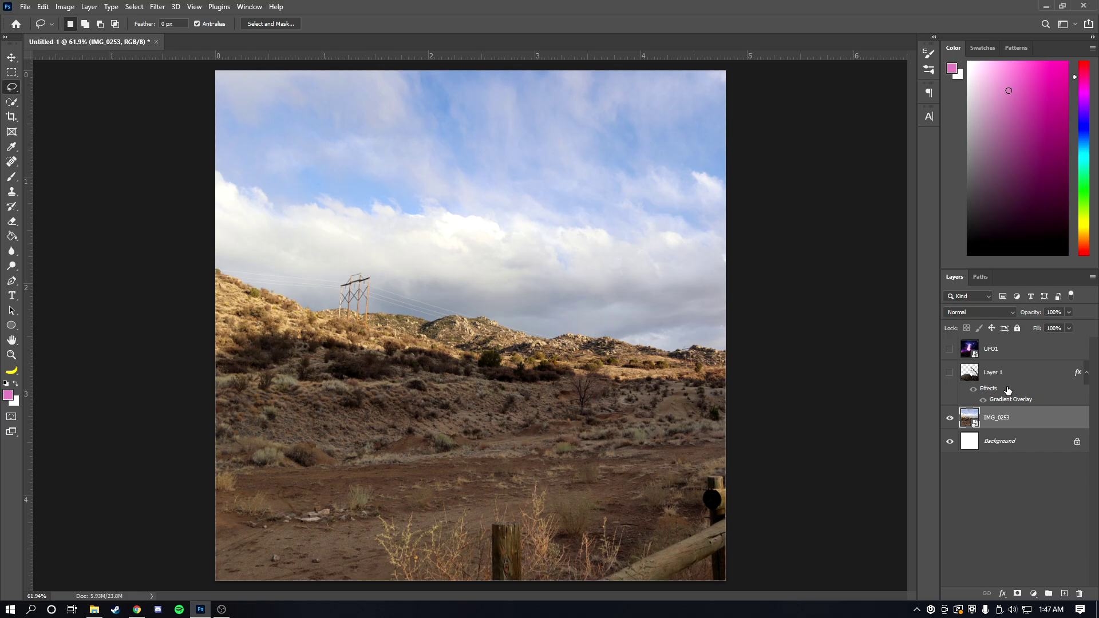
Step: Compare Layer 1 and IMG_0253 by toggling their visibility, leaving only the landscape photo shown above the Background
right_click(973, 425)
key(Escape)
click(950, 417)
click(949, 372)
click(949, 372)
click(949, 417)
Step: Use Select and Mask on IMG_0253 to keep the hills, pylon and ground and mask out the sky
click(134, 6)
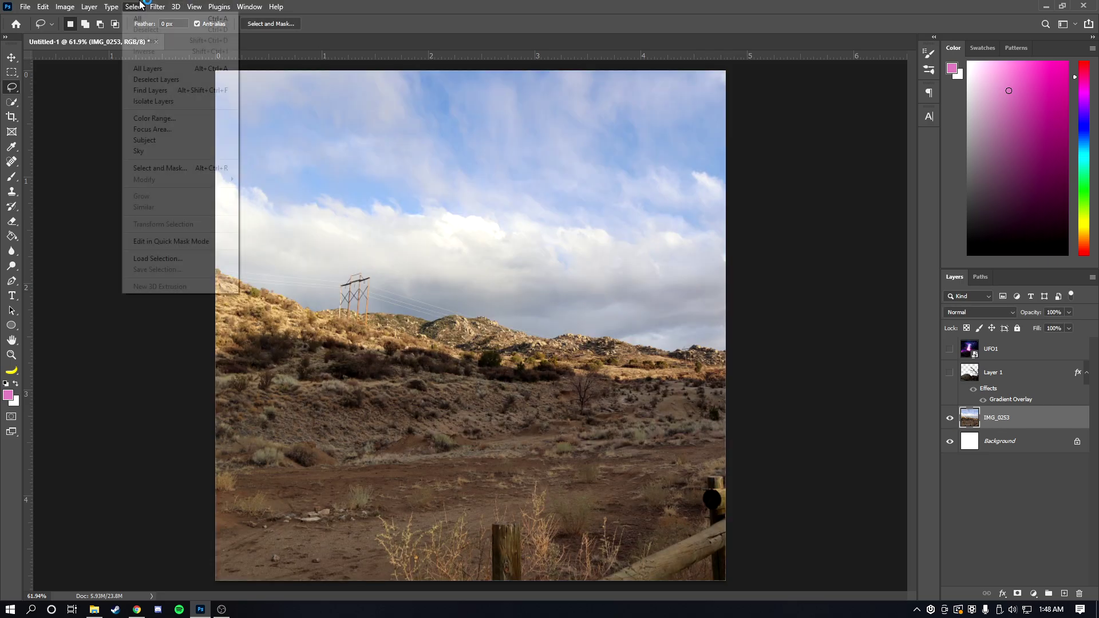
click(184, 167)
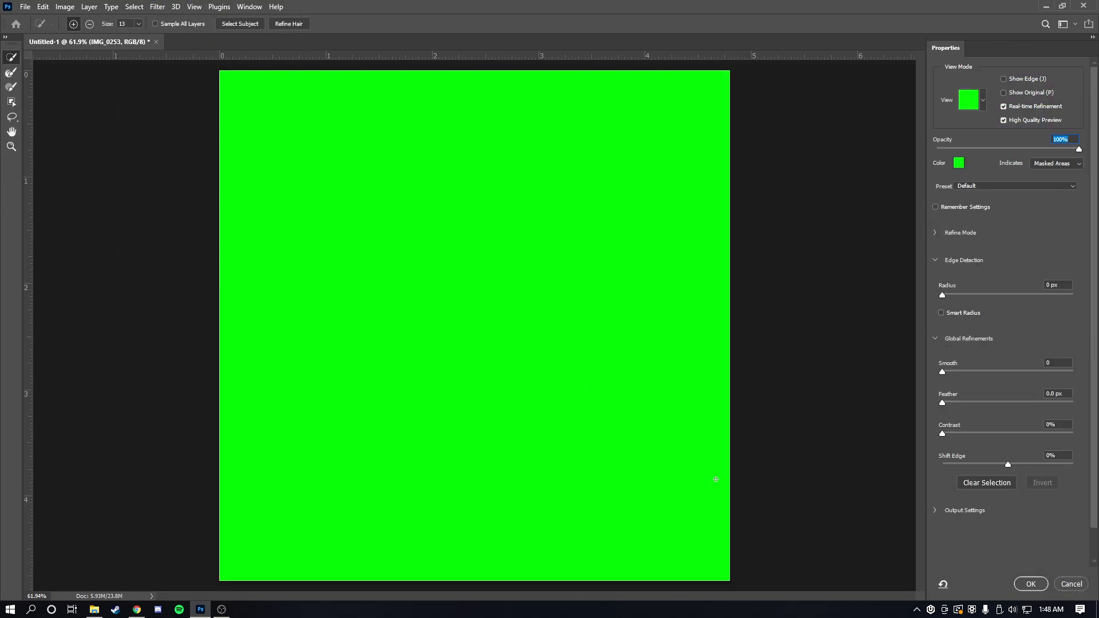
mouse_move(716, 479)
mouse_down()
mouse_move(537, 414)
mouse_move(302, 361)
mouse_move(418, 368)
mouse_up()
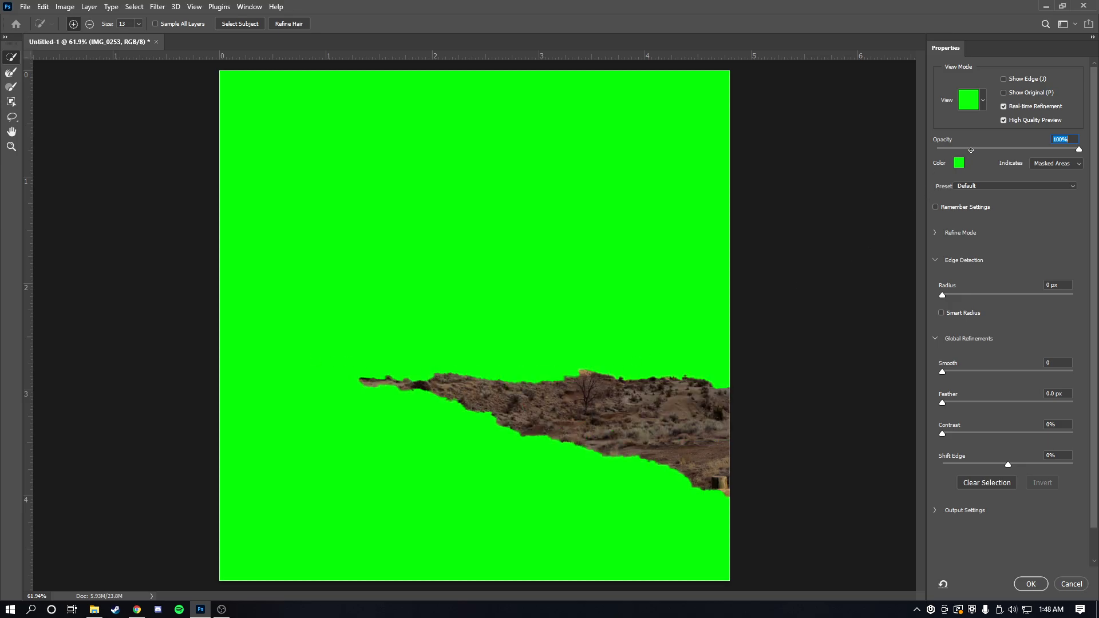
drag(969, 148, 1027, 148)
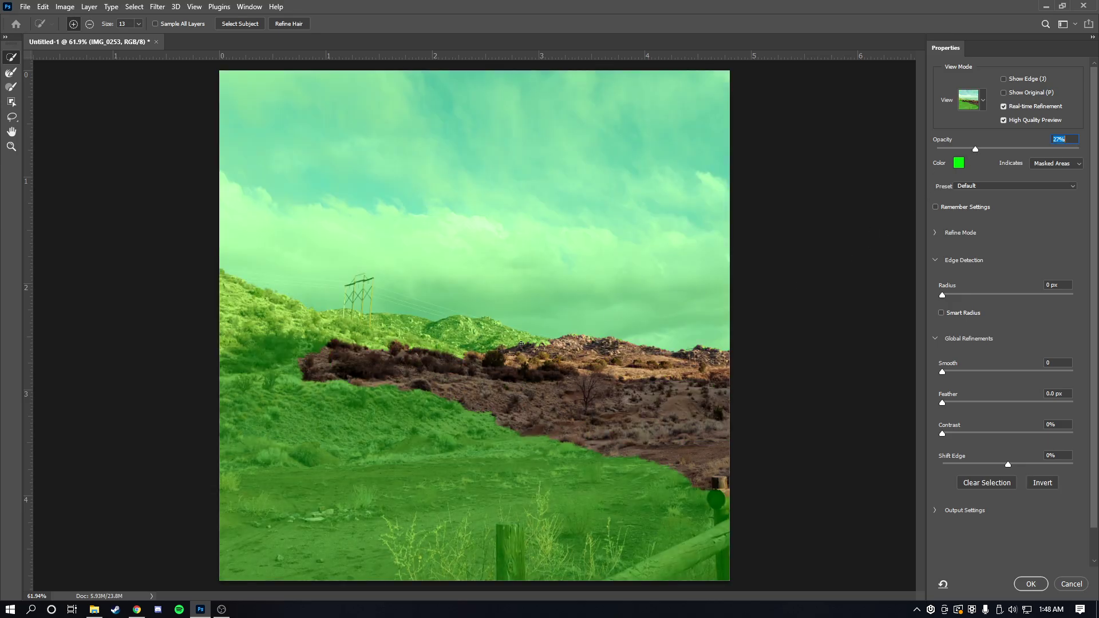
key(r)
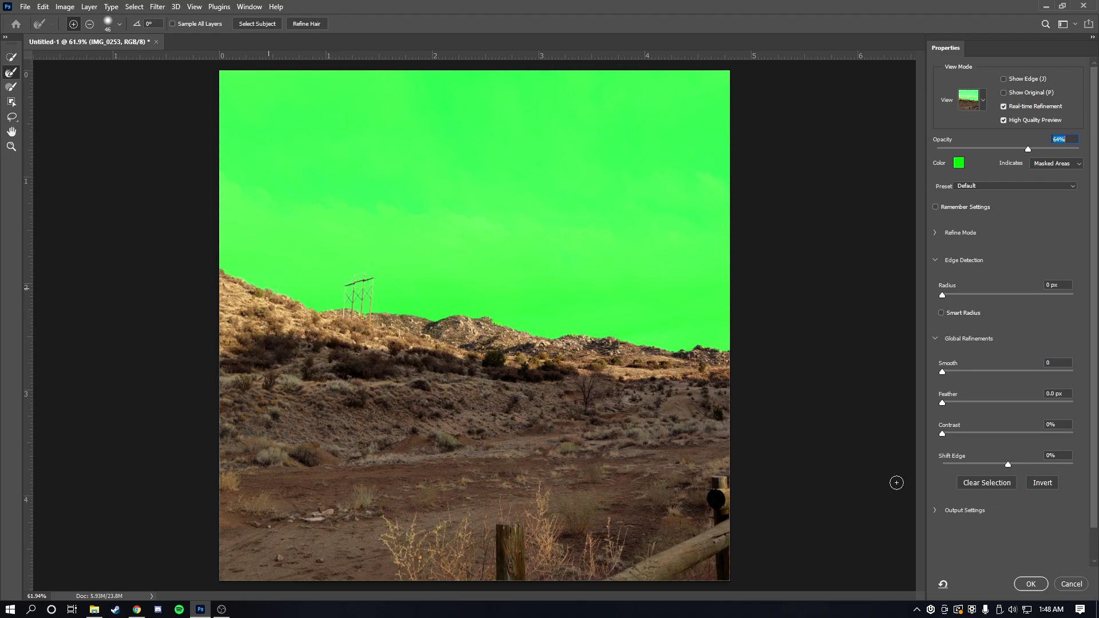
click(1030, 584)
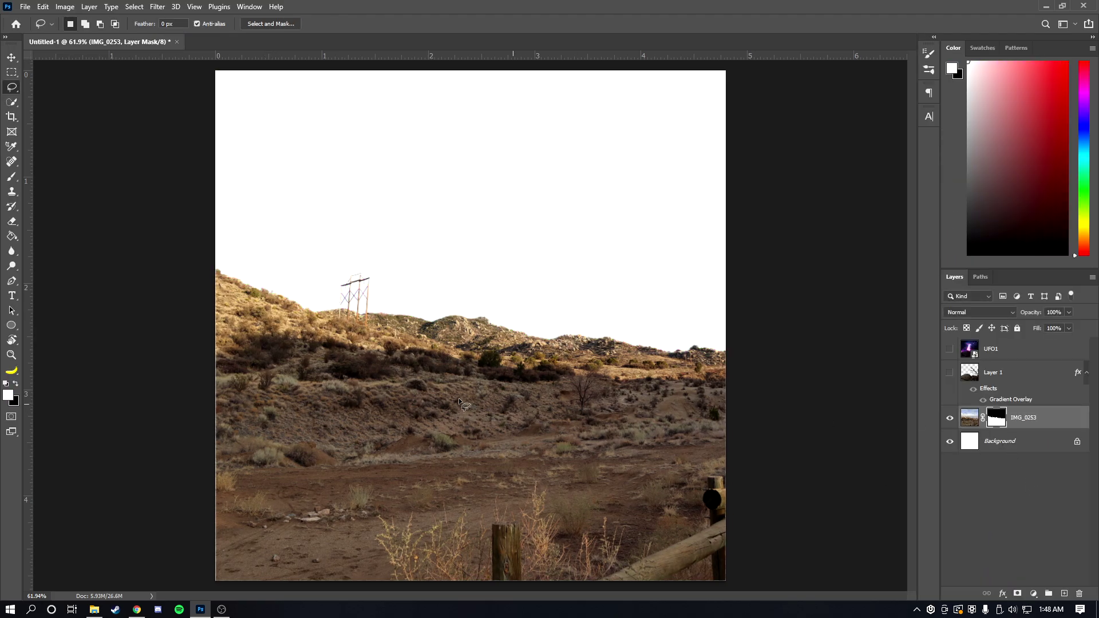
Step: Add an empty layer above the masked IMG_0253 and merge the two into a single landscape cutout
click(1063, 593)
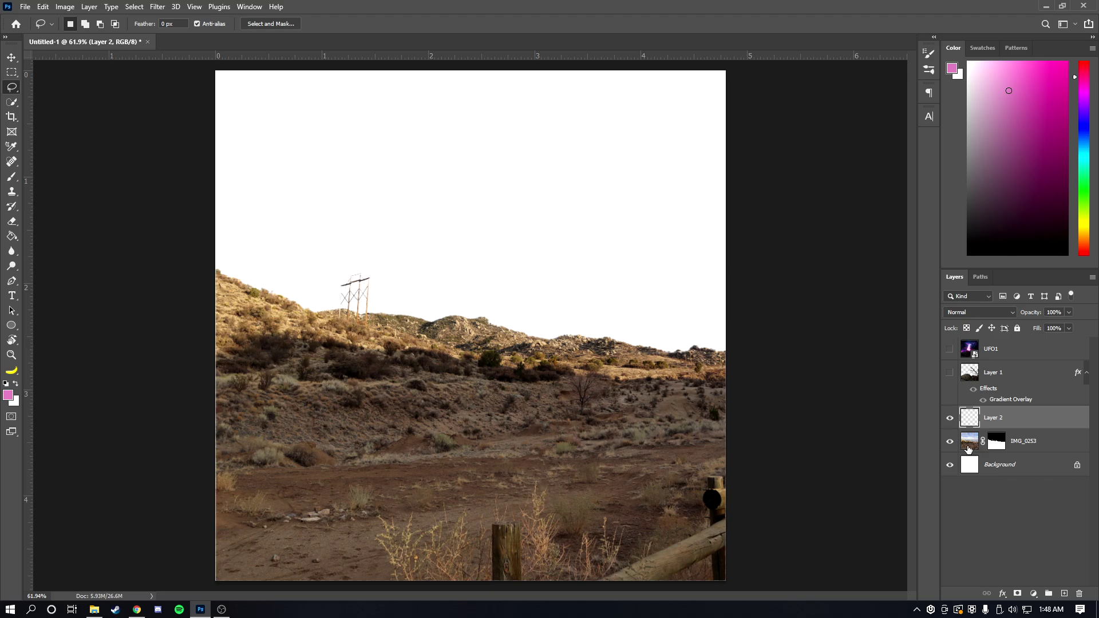
right_click(1013, 442)
click(959, 452)
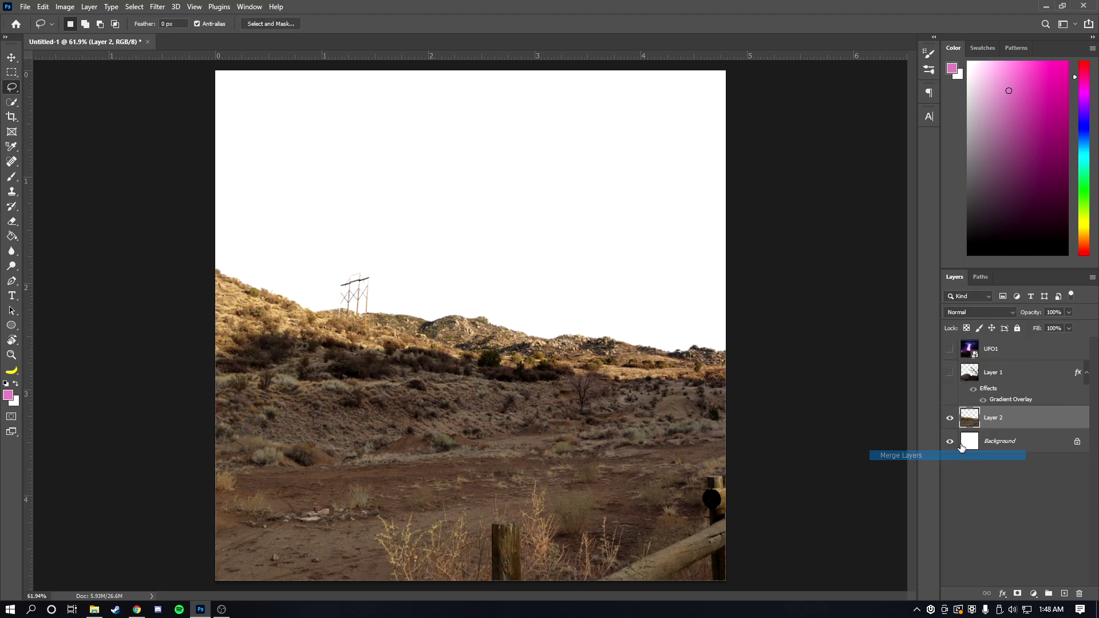
Step: Show Layer 1 over the landscape cutout and check both cutouts by toggling their visibility
click(950, 373)
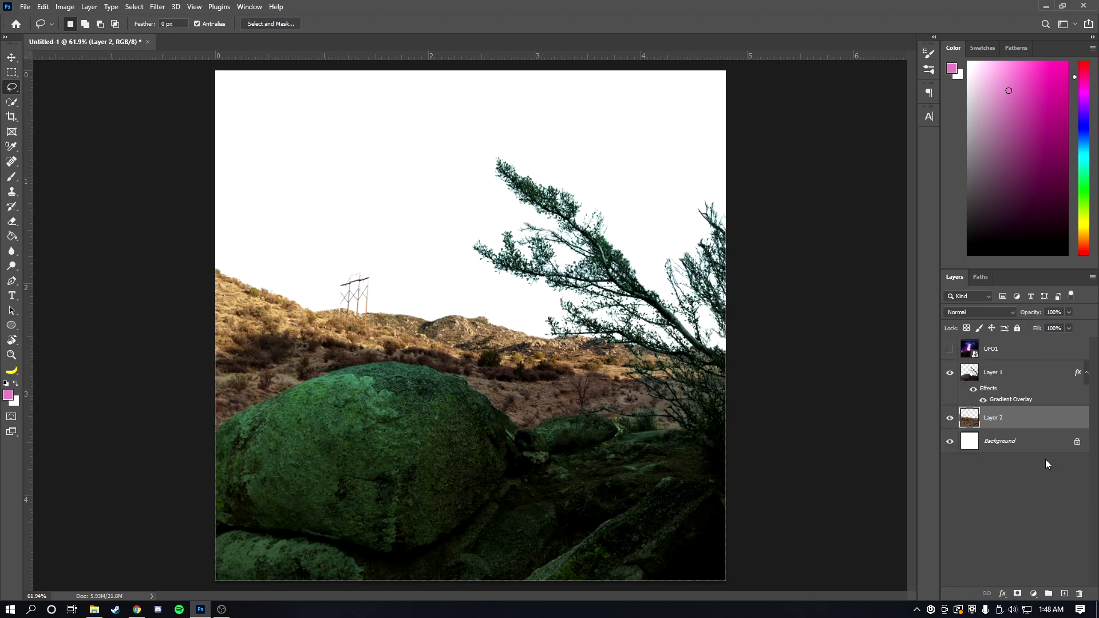
click(950, 417)
click(950, 373)
click(950, 372)
click(951, 419)
Step: Select the Background layer and copy the EarthSky northern lights image from the Google results in the browser
click(1052, 446)
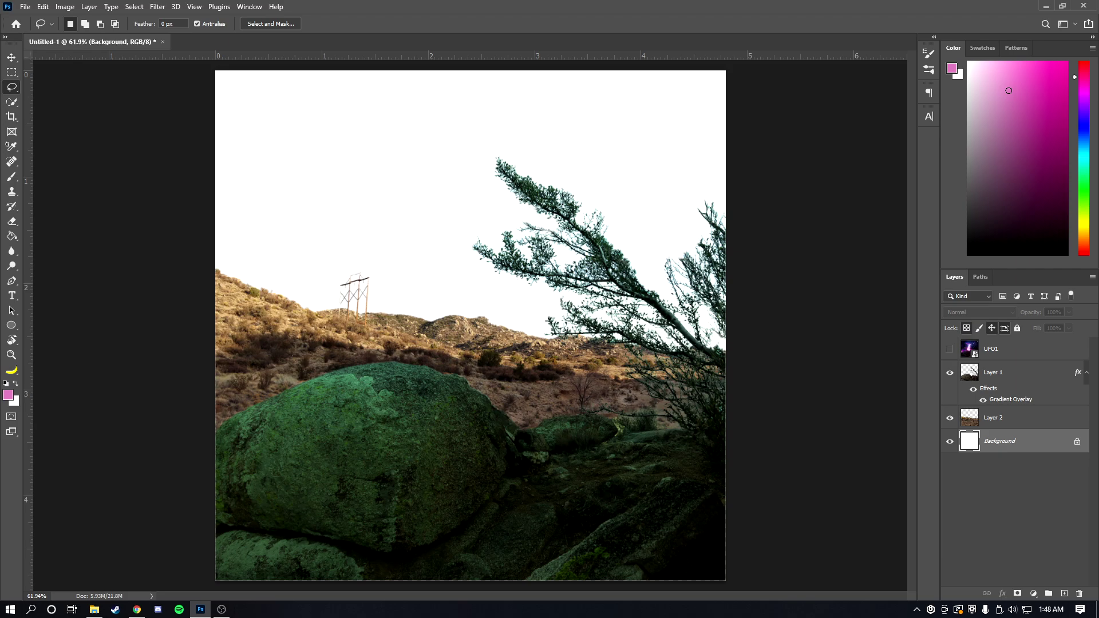
key(alt+Tab)
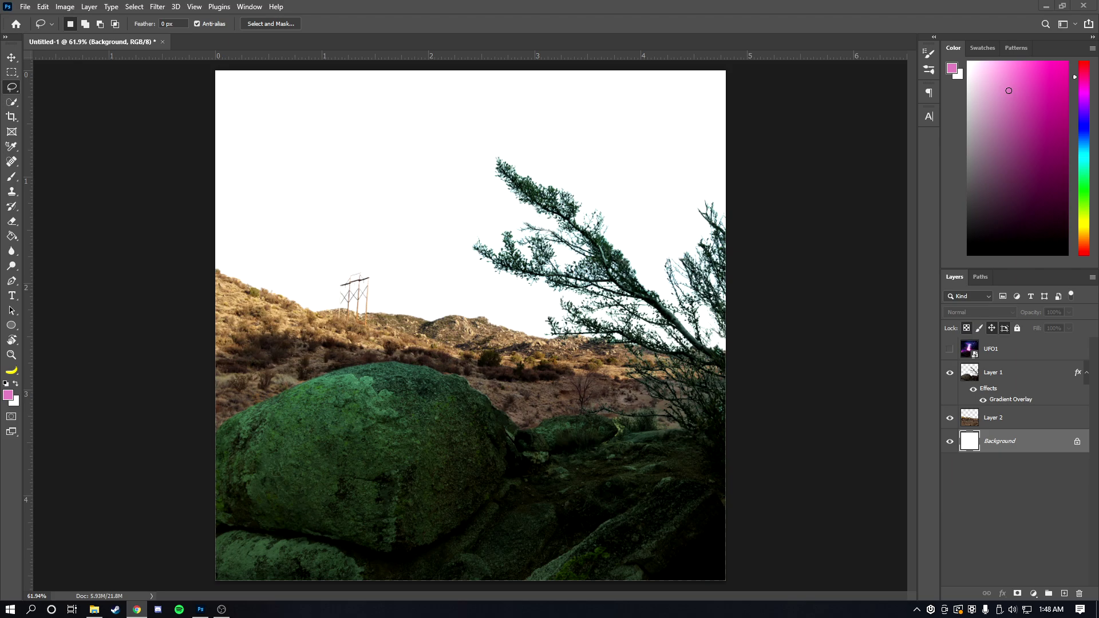
key(alt+Tab)
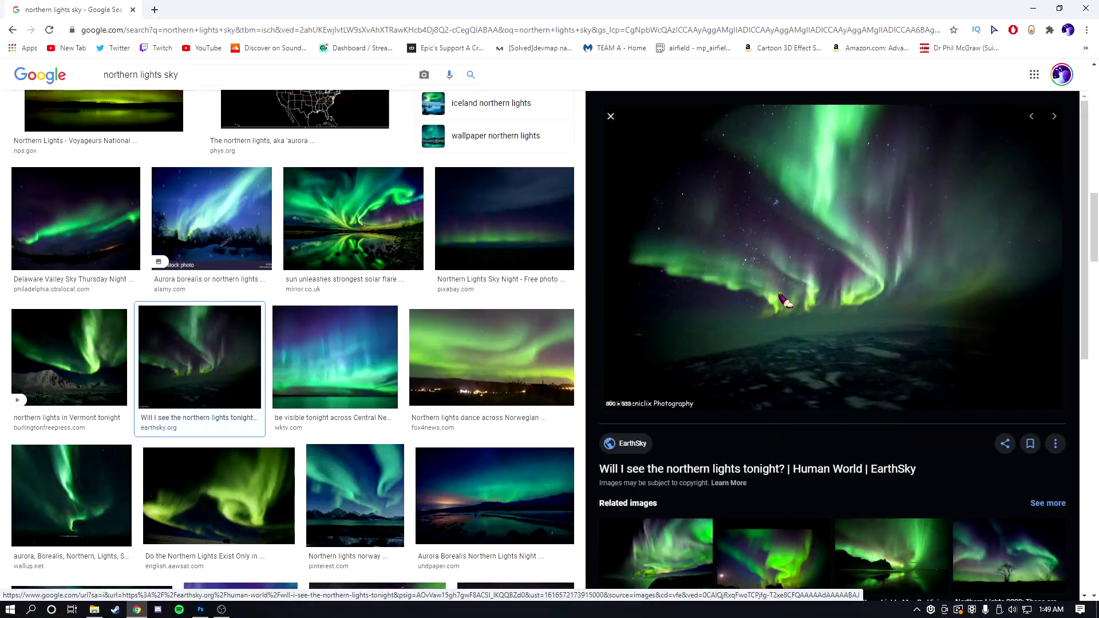
right_click(807, 263)
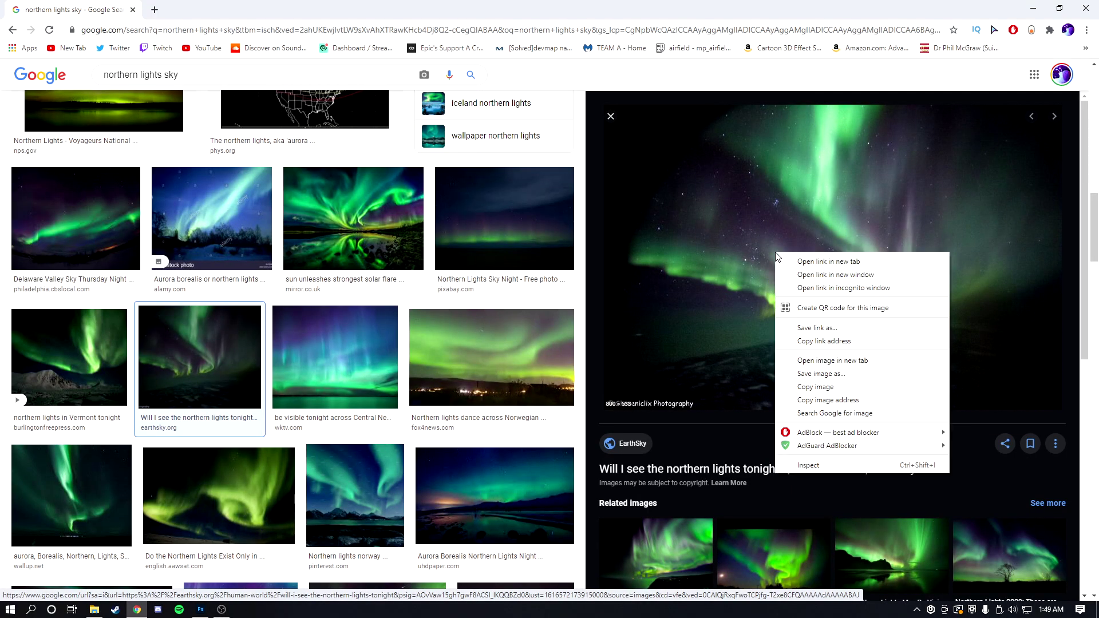
click(804, 390)
key(alt+Tab)
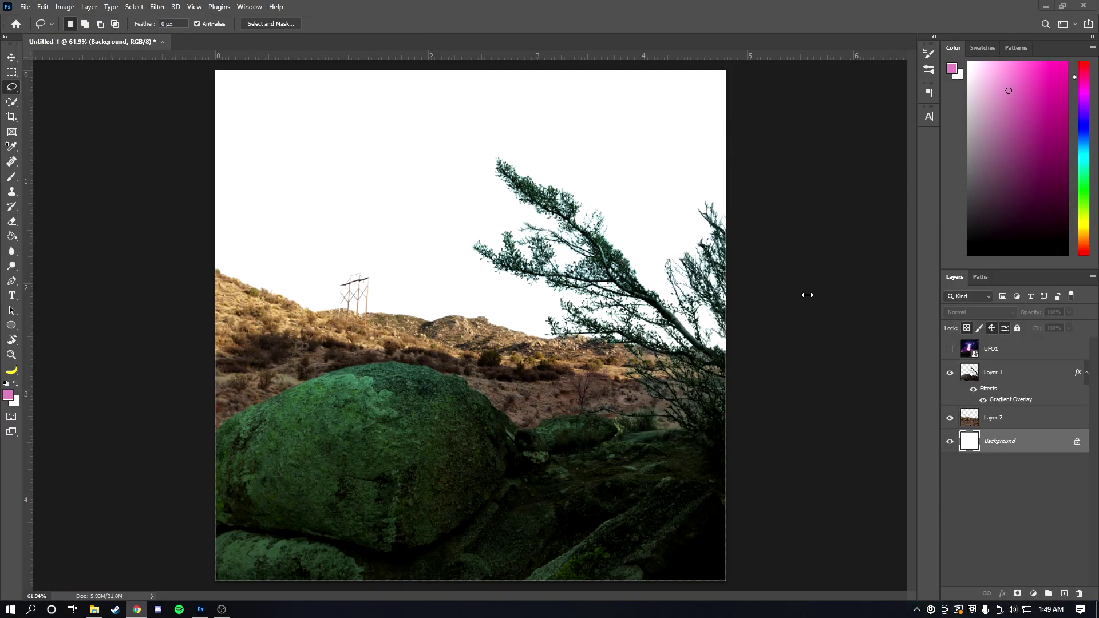
Step: Paste the aurora image just above the Background in Photoshop and enlarge it to about 192% to fill the sky
key(ctrl+v)
key(ctrl+t)
drag(430, 286, 320, 296)
drag(498, 241, 781, 108)
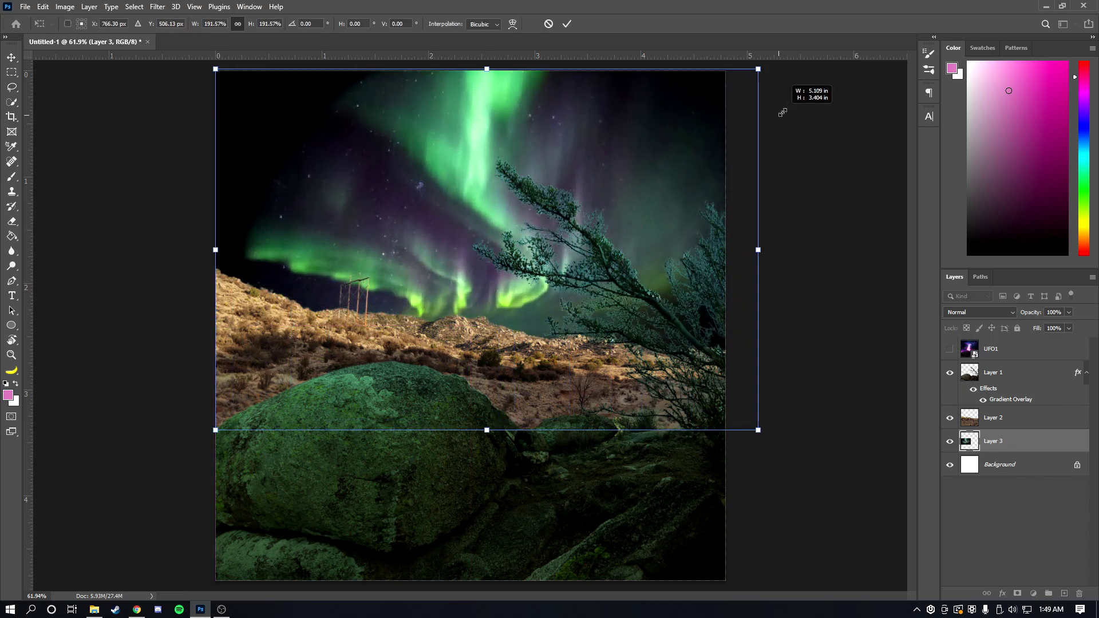
drag(648, 217, 632, 228)
key(Return)
Step: Shift the aurora layer slightly to the left behind the hills and tree
key(l)
scroll(693, 275, up, 8)
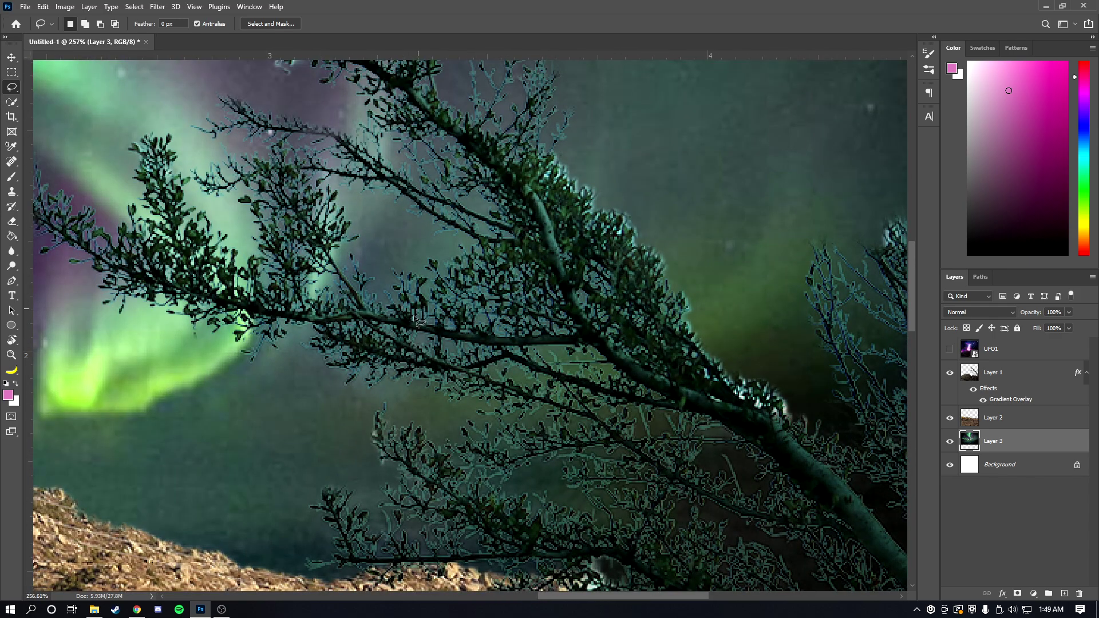
scroll(486, 318, down, 7)
scroll(542, 310, down, 1)
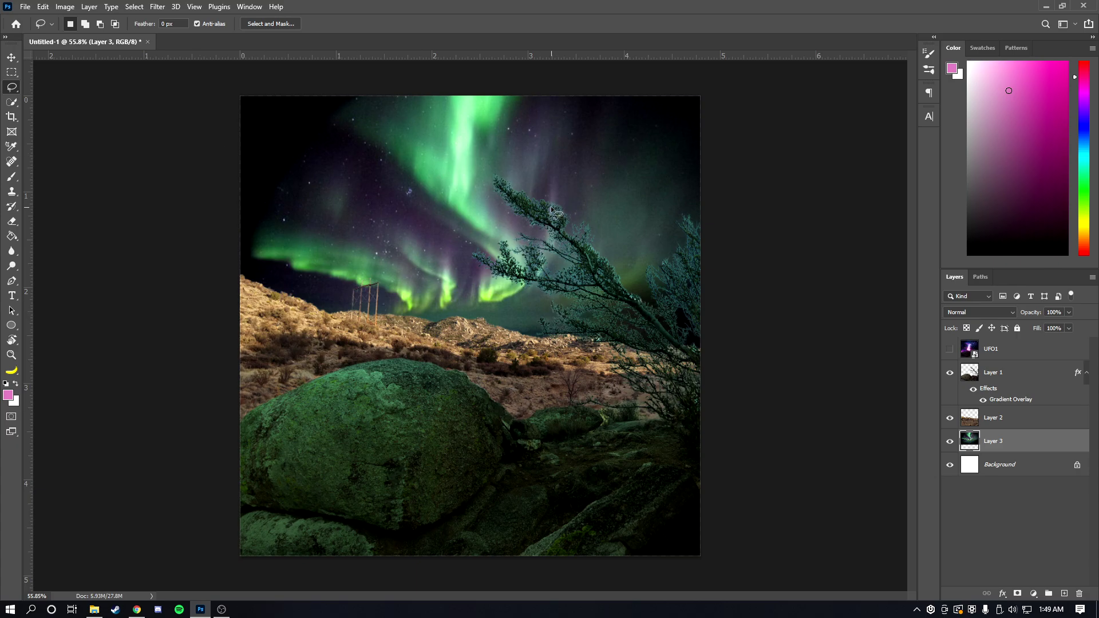
scroll(606, 291, up, 2)
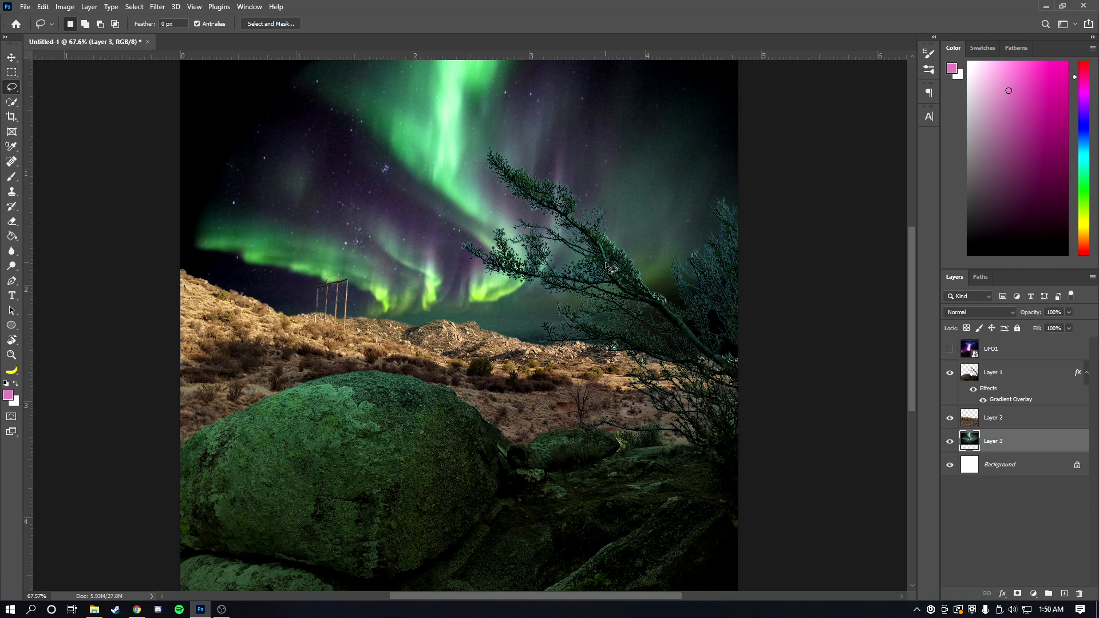
key(ctrl+t)
mouse_move(578, 272)
mouse_down()
mouse_move(564, 275)
mouse_move(596, 278)
mouse_up()
key(Return)
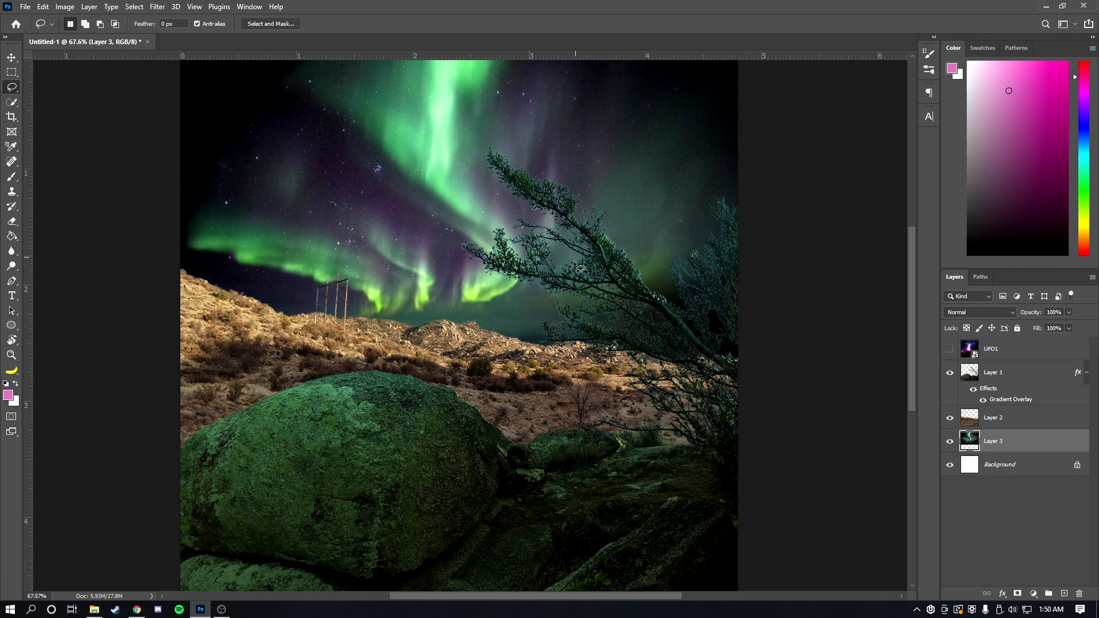
Step: Inspect the edges of the tree cutout against the aurora sky up close
scroll(659, 303, up, 1)
scroll(704, 299, up, 2)
scroll(687, 300, down, 1)
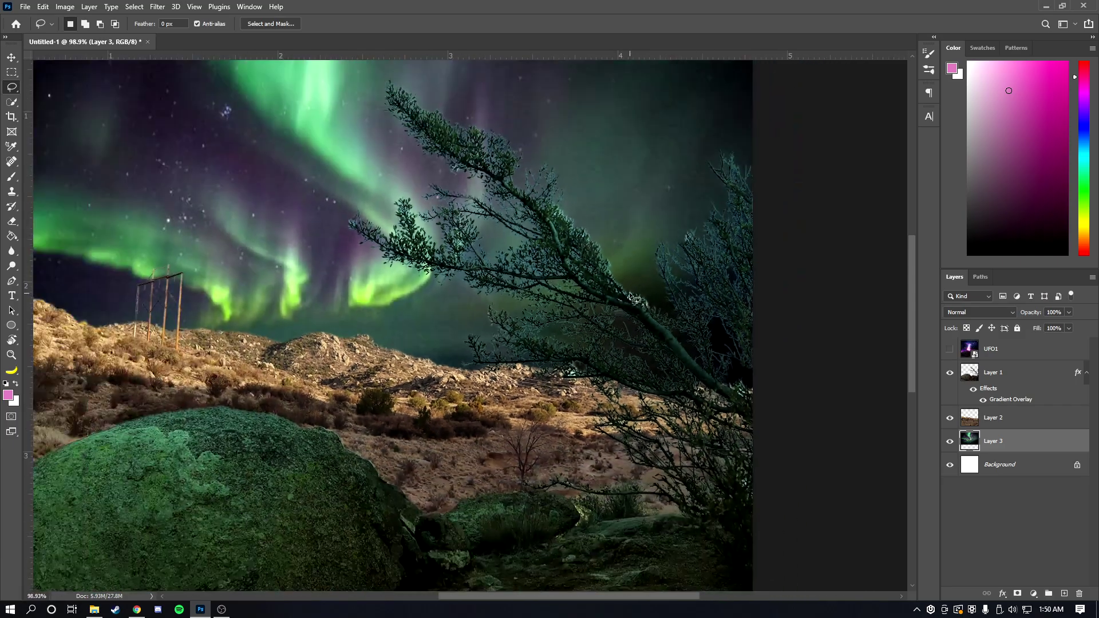
scroll(670, 304, up, 2)
scroll(671, 303, up, 4)
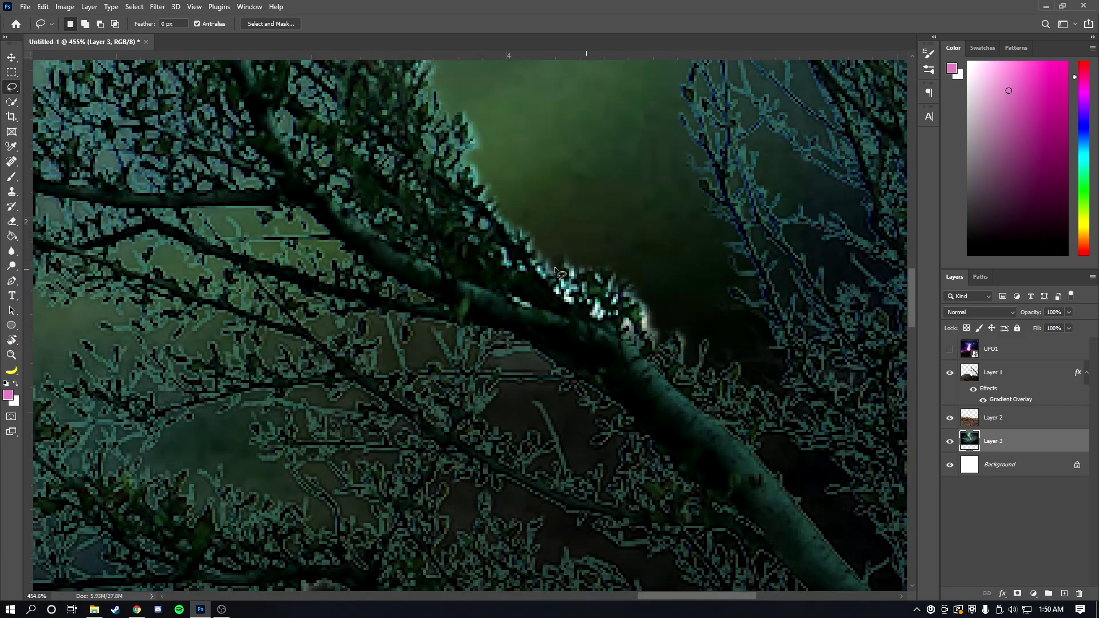
scroll(580, 273, down, 8)
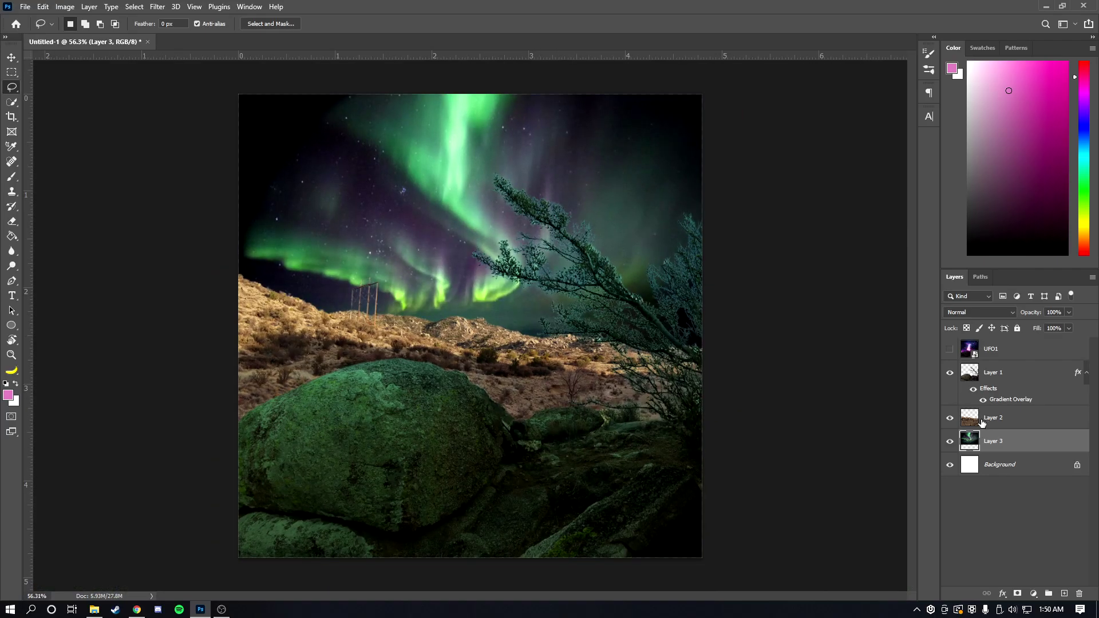
Step: Add a Gradient Overlay effect to the hills on Layer 2 and raise its opacity to 100%
click(982, 422)
right_click(1011, 421)
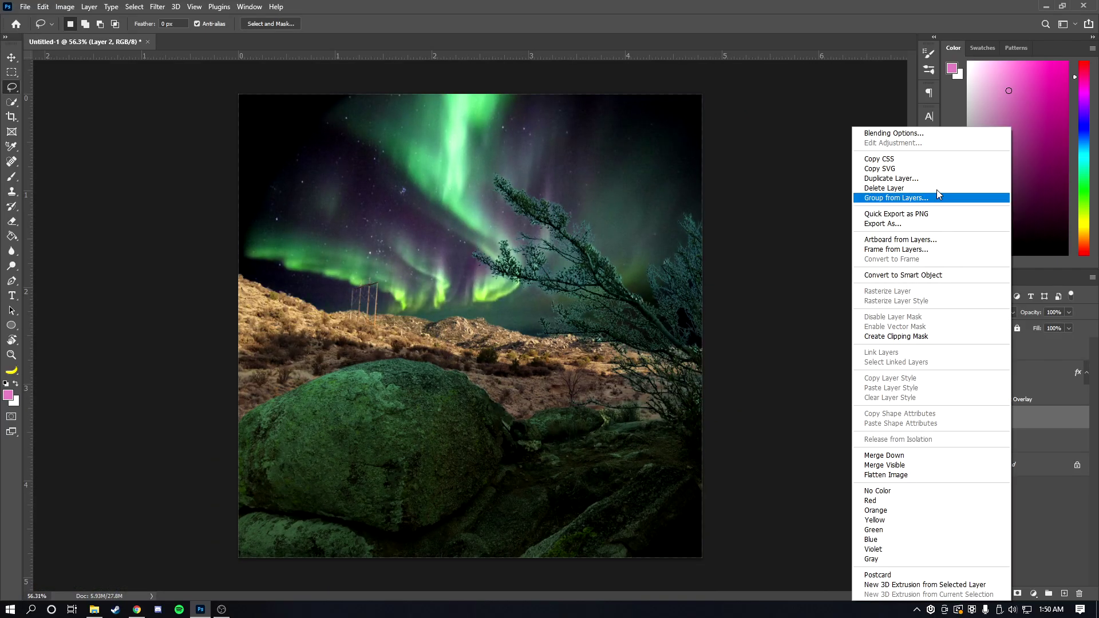
click(943, 134)
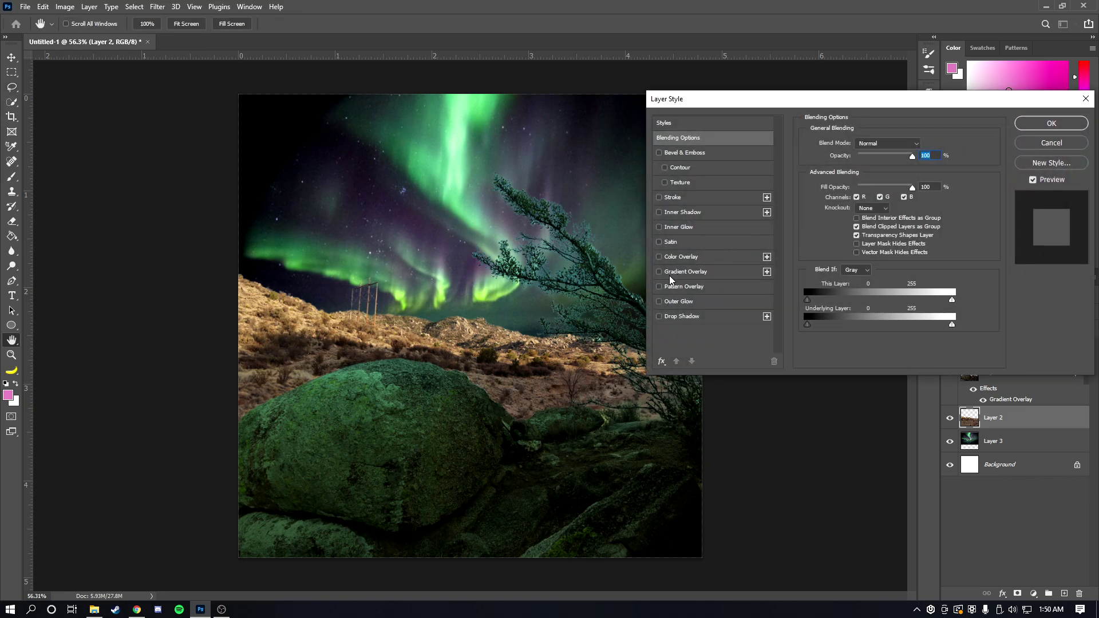
click(690, 273)
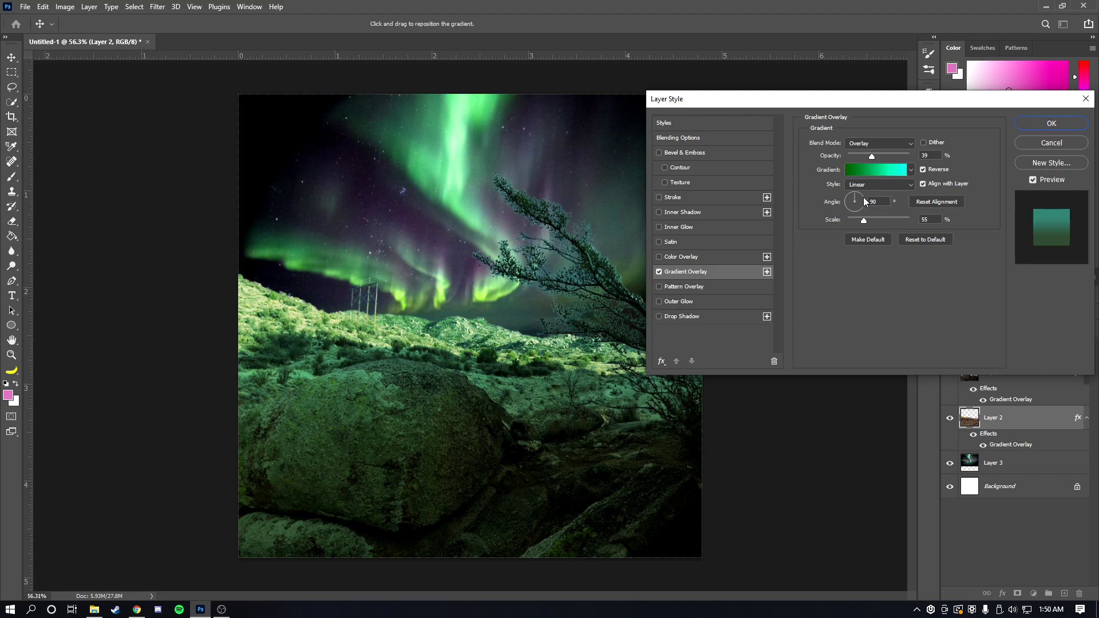
click(874, 169)
key(Escape)
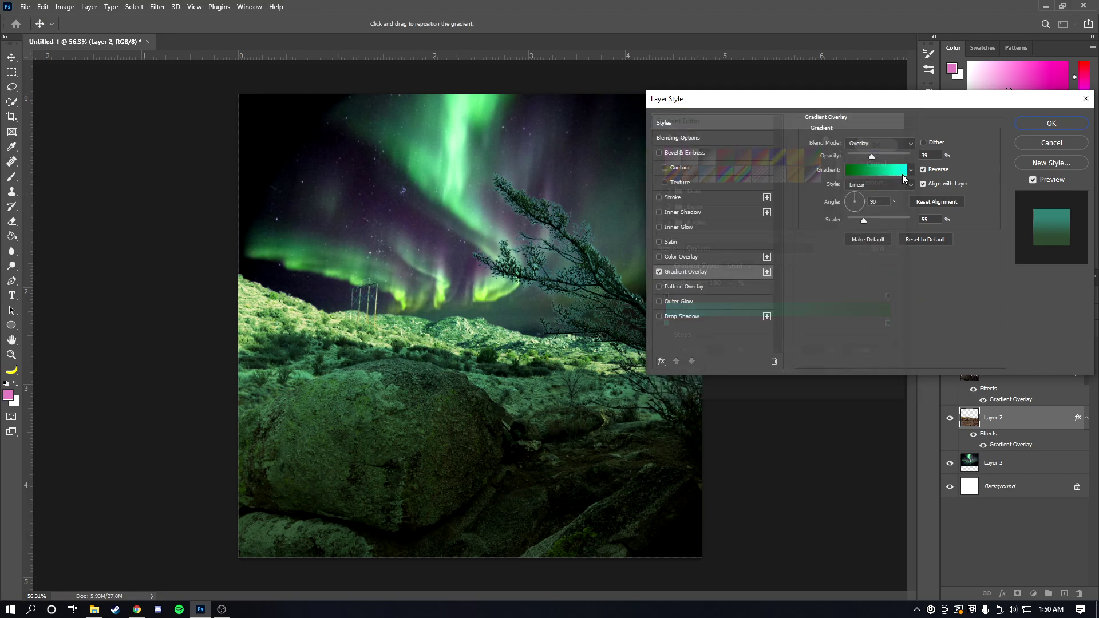
drag(872, 156, 925, 153)
click(894, 170)
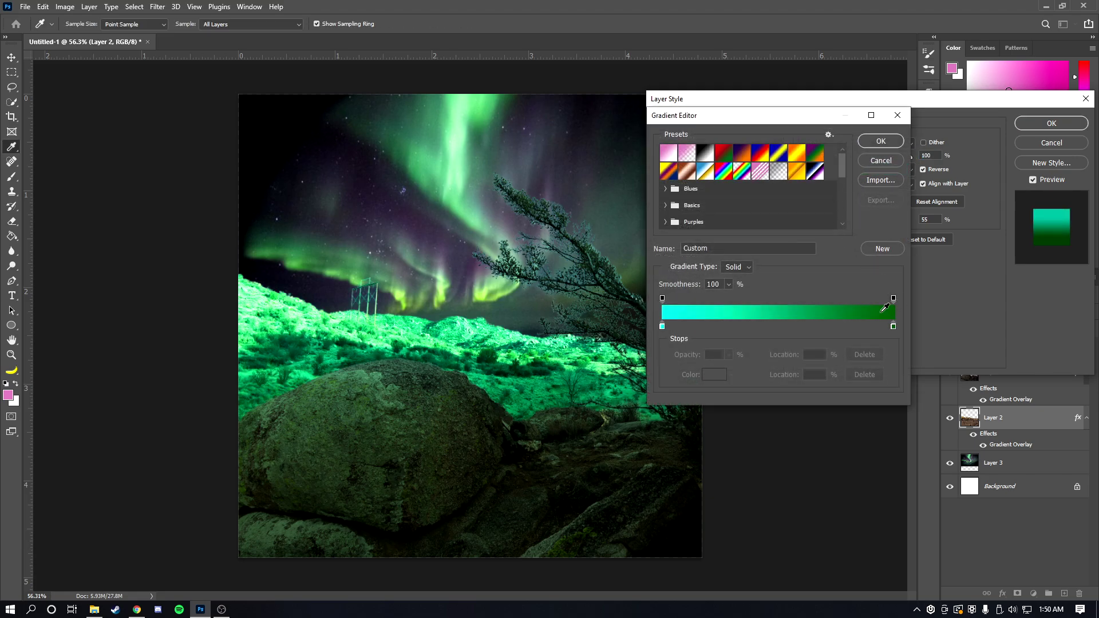
click(662, 327)
double_click(662, 327)
drag(919, 321, 939, 334)
drag(948, 280, 961, 313)
drag(913, 340, 933, 311)
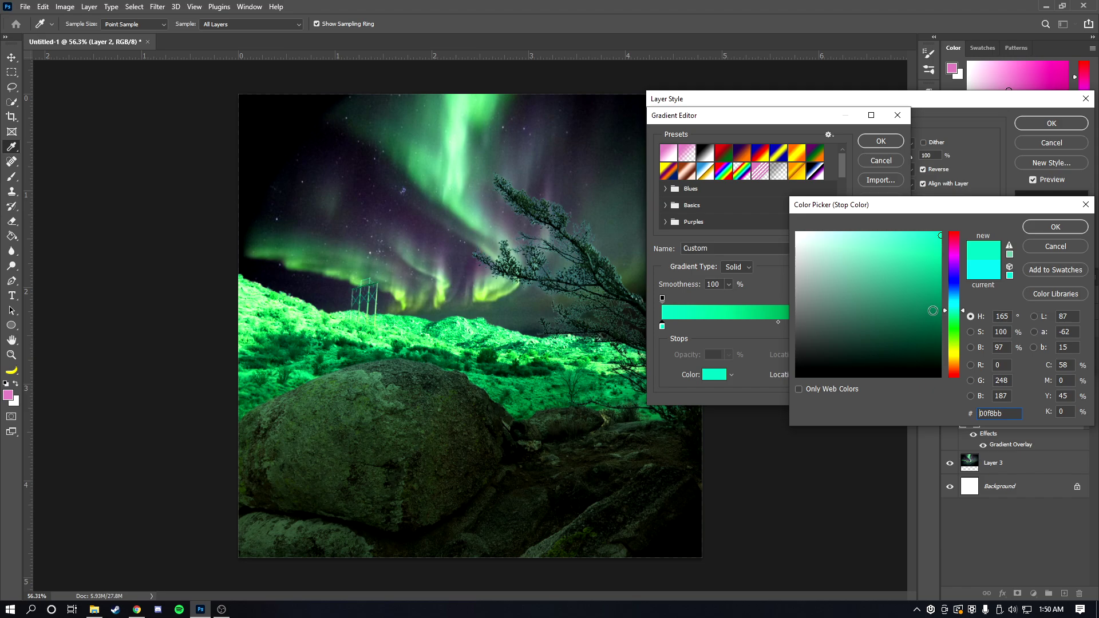
click(1055, 246)
click(884, 160)
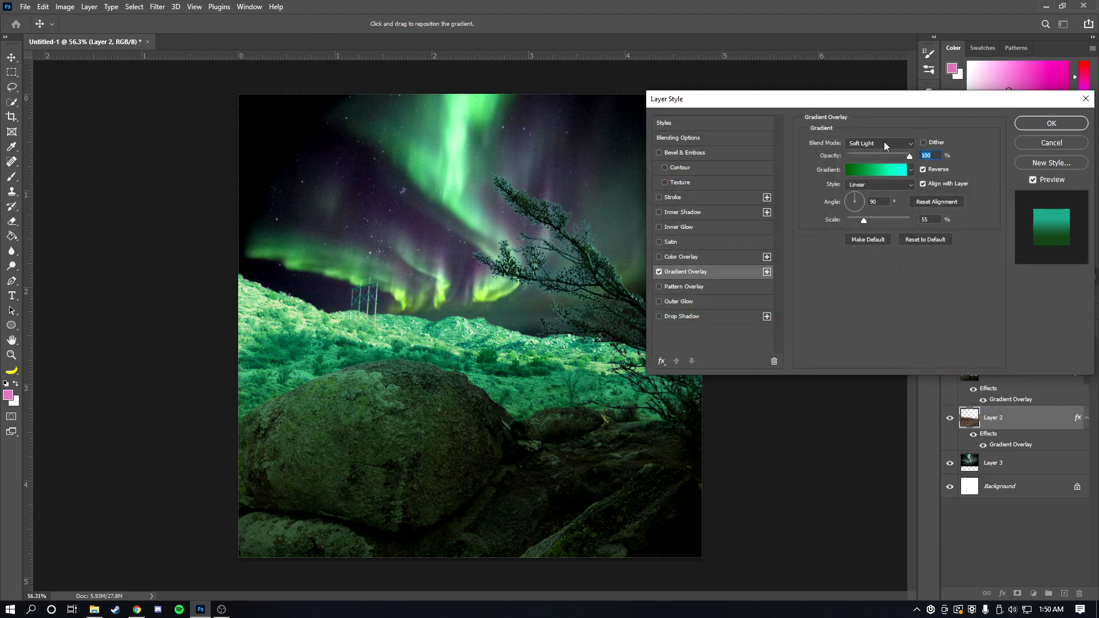
Step: Apply the hills' gradient overlay as a purple-to-green gradient in Multiply mode at 61% opacity and 150% scale
scroll(883, 142, down, 6)
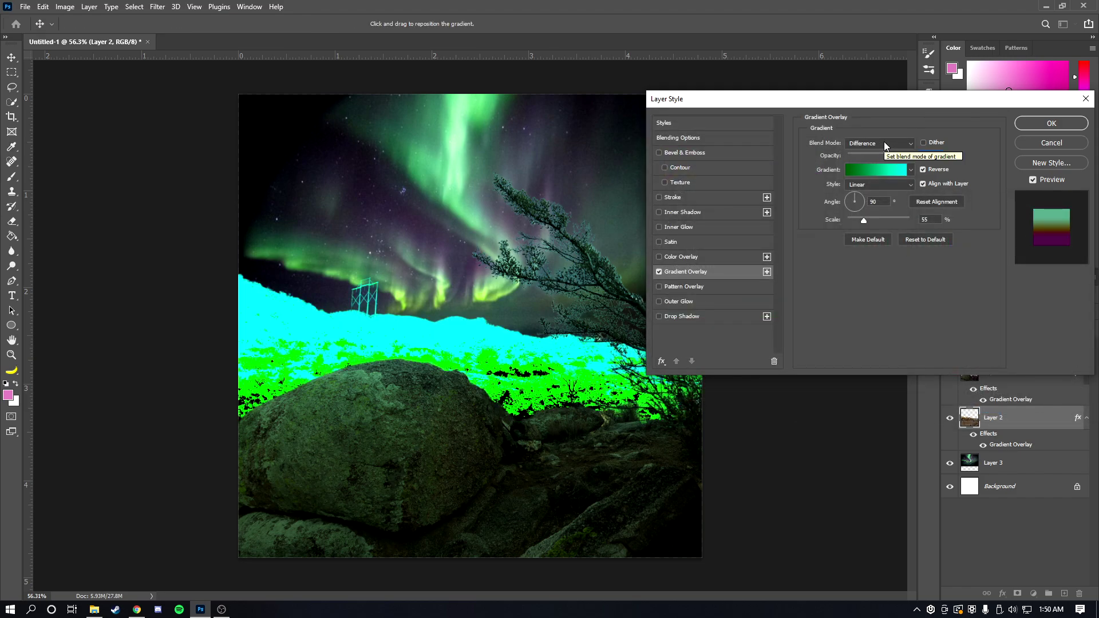
scroll(884, 142, down, 3)
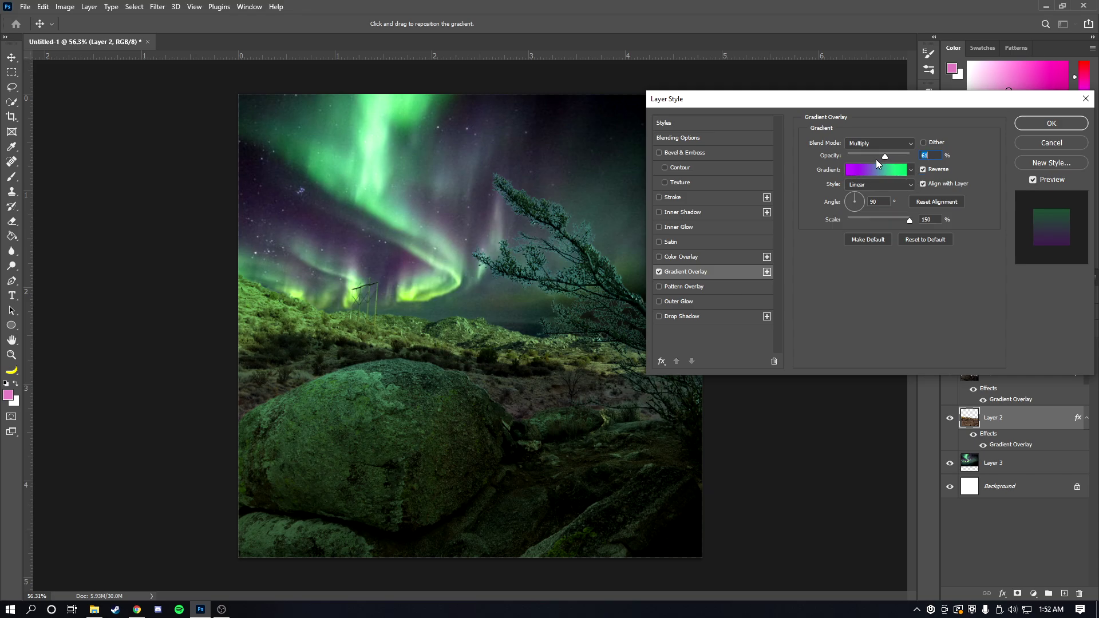
click(1037, 123)
key(l)
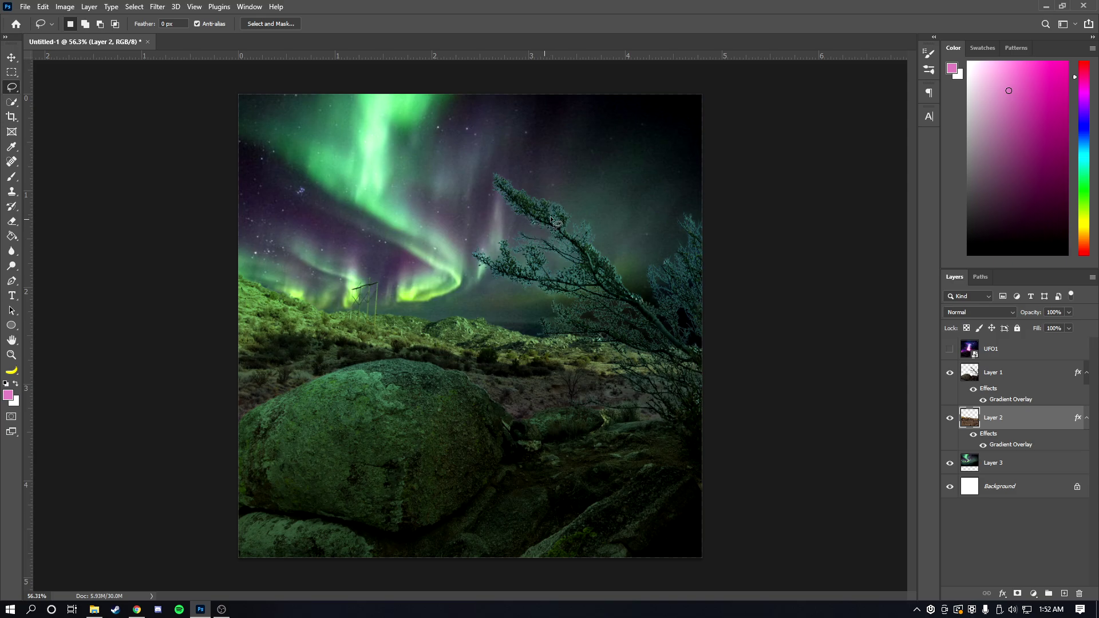
click(65, 7)
mouse_move(78, 38)
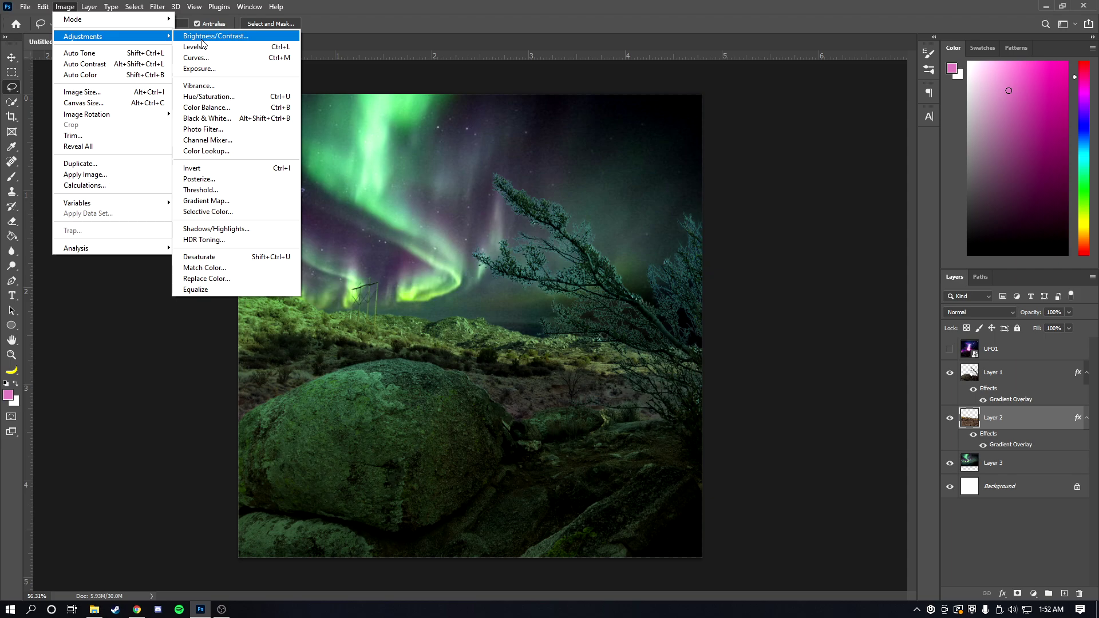
click(207, 37)
drag(761, 217, 758, 216)
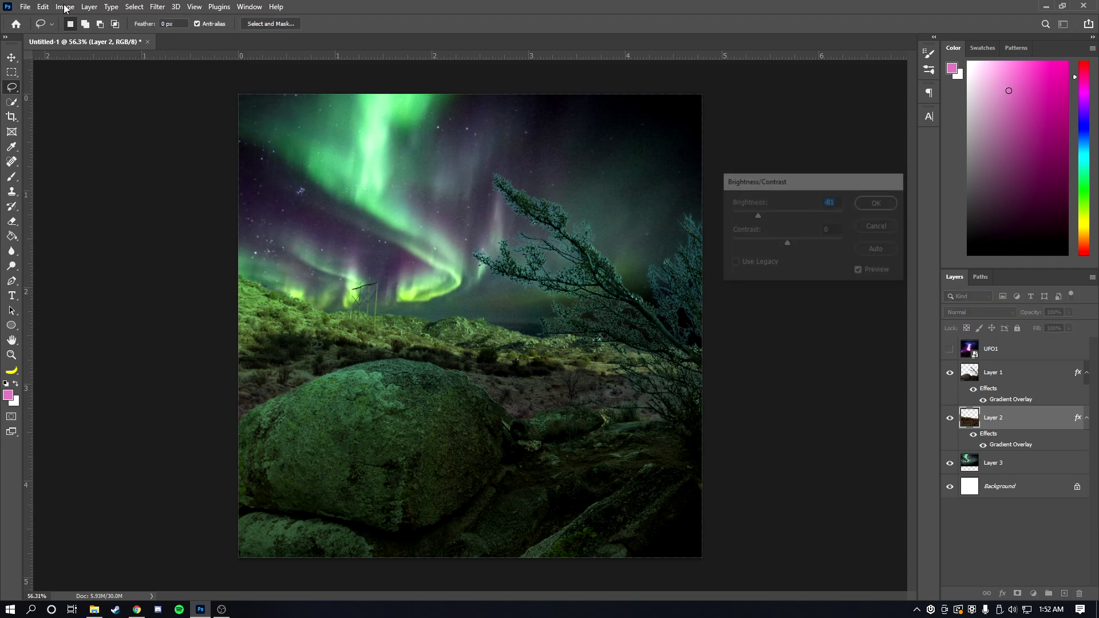
Step: Darken the hills on Layer 2 with Brightness/Contrast, setting the brightness to -101
click(64, 6)
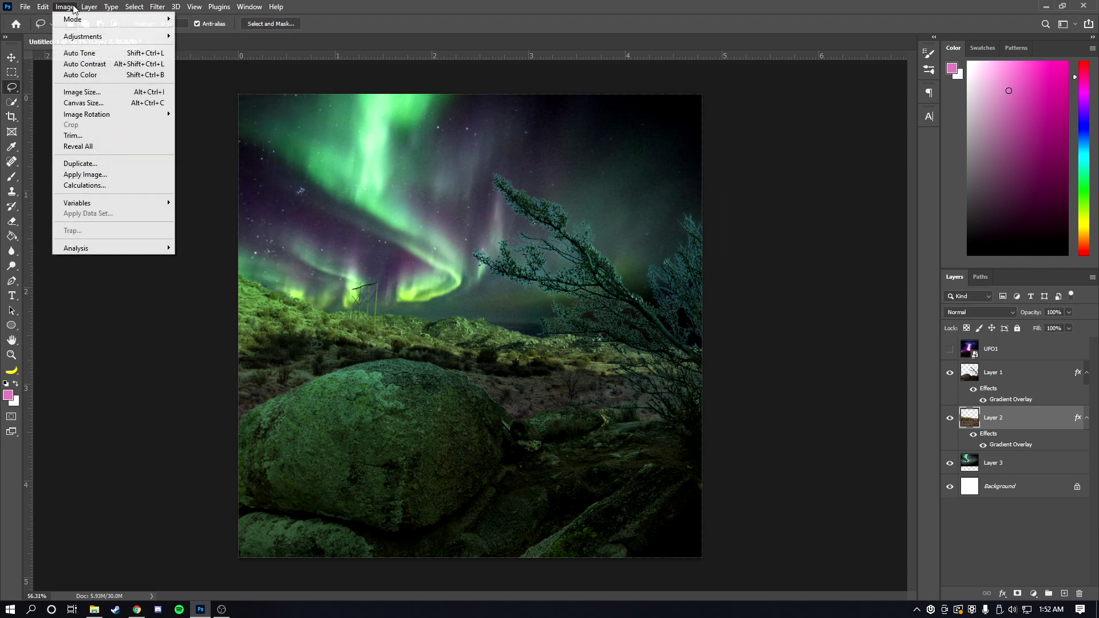
mouse_move(109, 37)
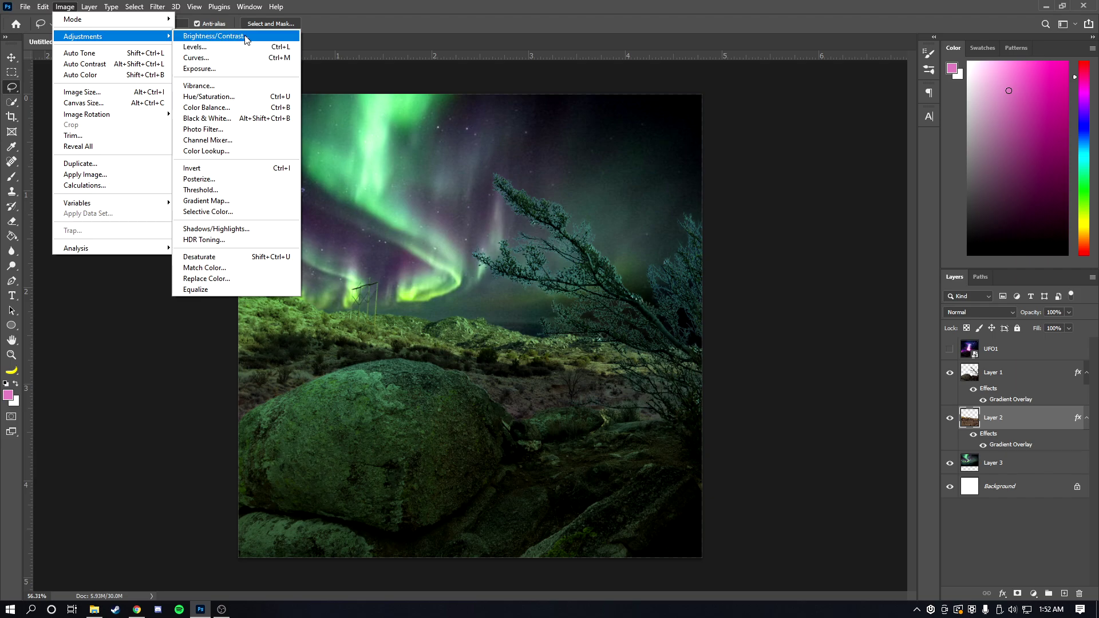
click(216, 36)
drag(761, 213, 749, 212)
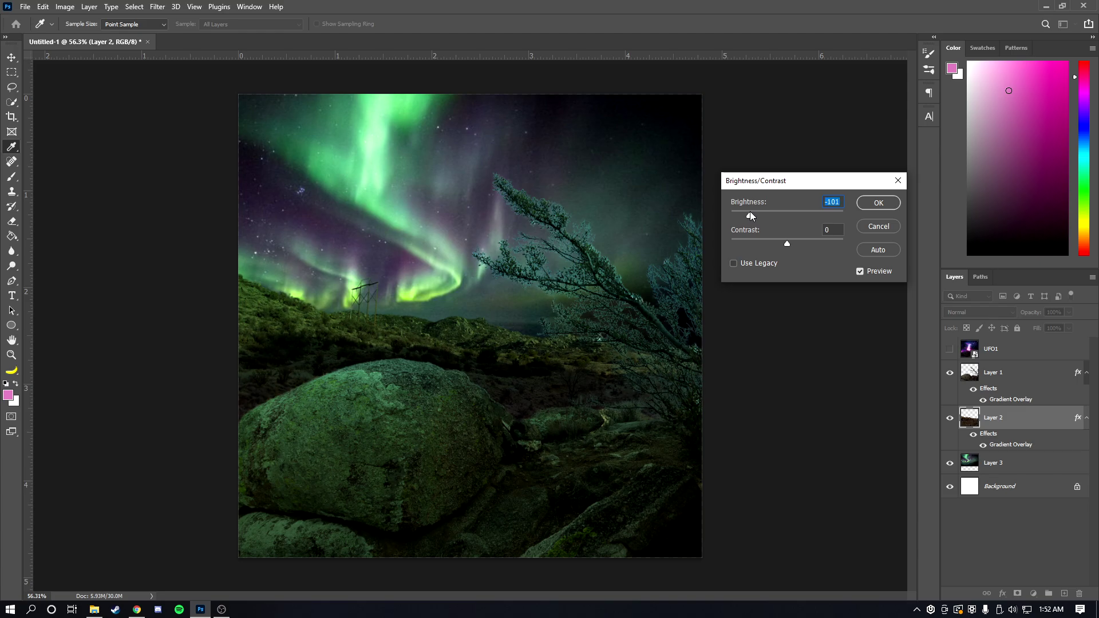
click(795, 239)
click(877, 204)
key(l)
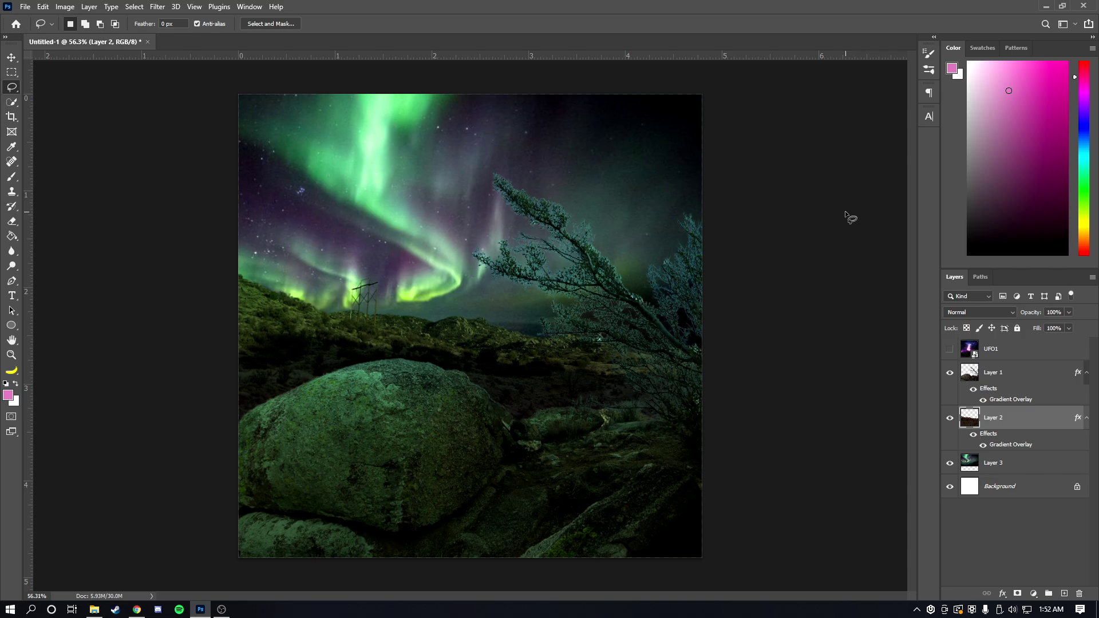
Step: Check the composition against the UFO1 reference and paste the copied Death Star image above Layer 1
click(949, 349)
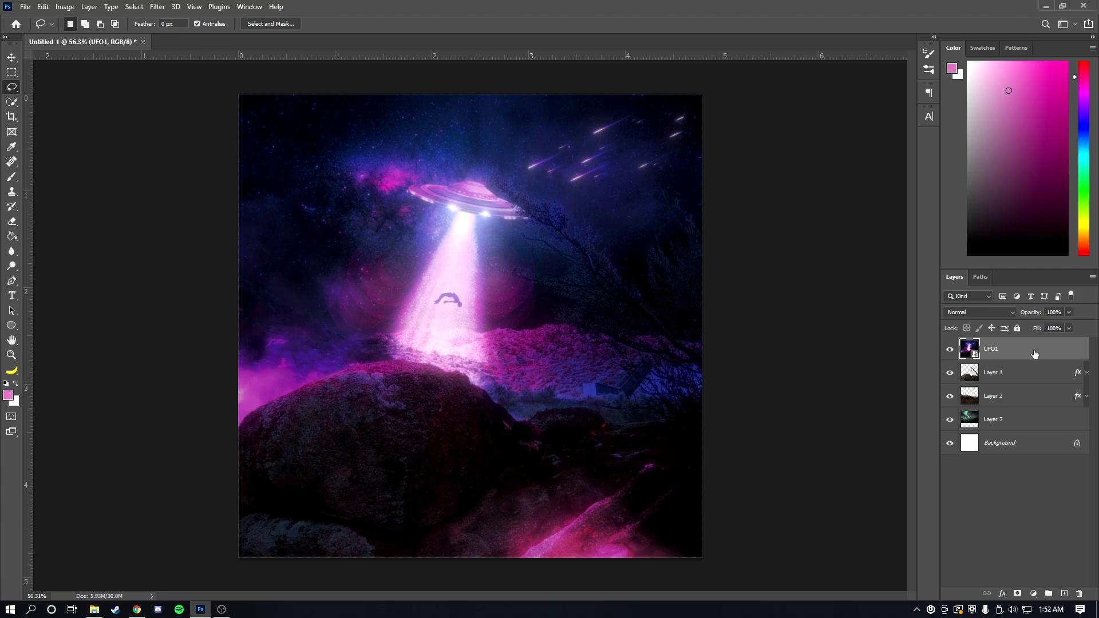
click(950, 349)
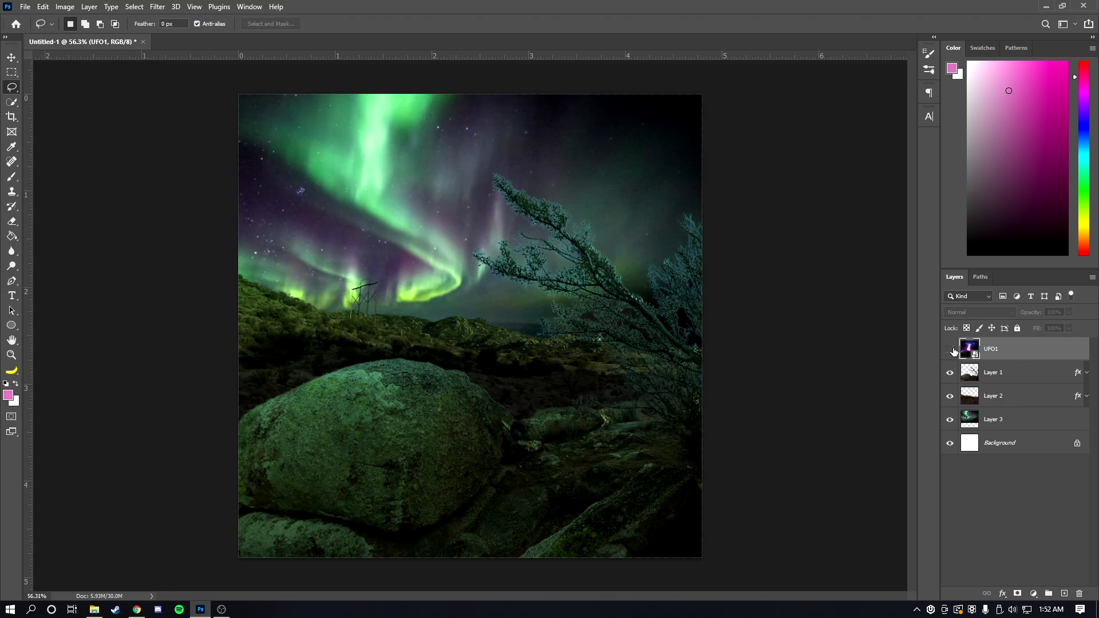
click(977, 375)
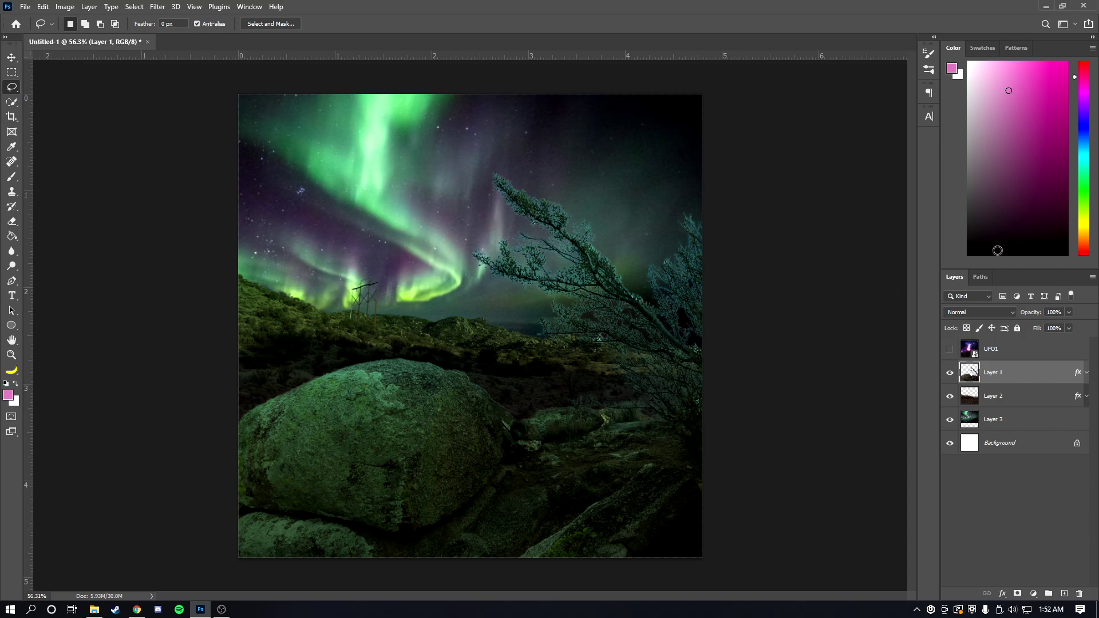
key(ctrl+v)
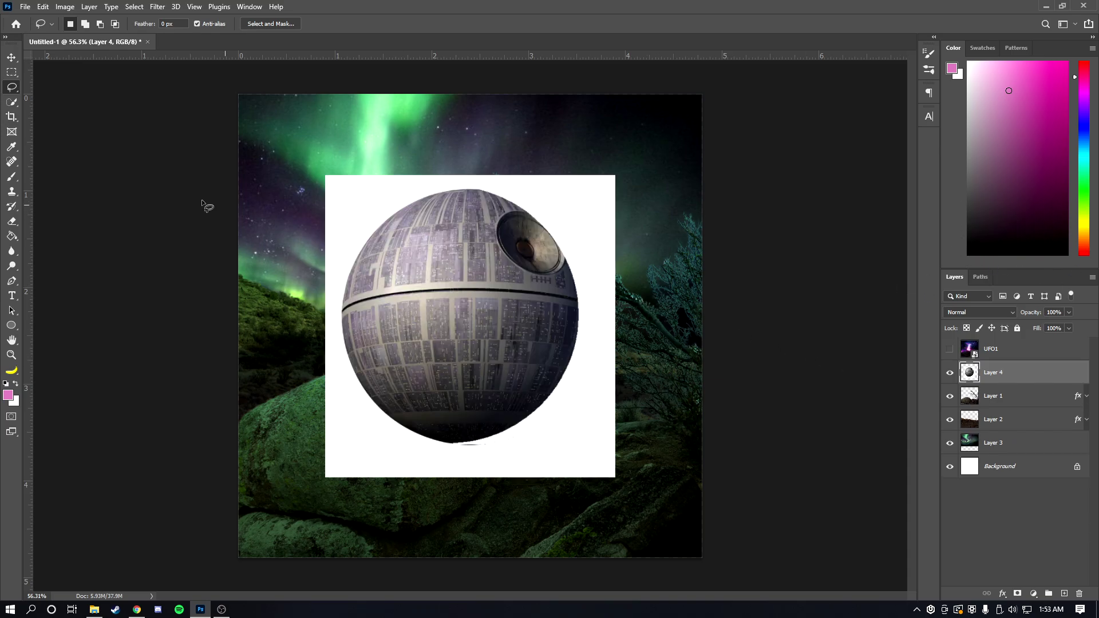
Step: Select the white background around the Death Star with the Magic Wand, delete it and clear the selection
click(14, 107)
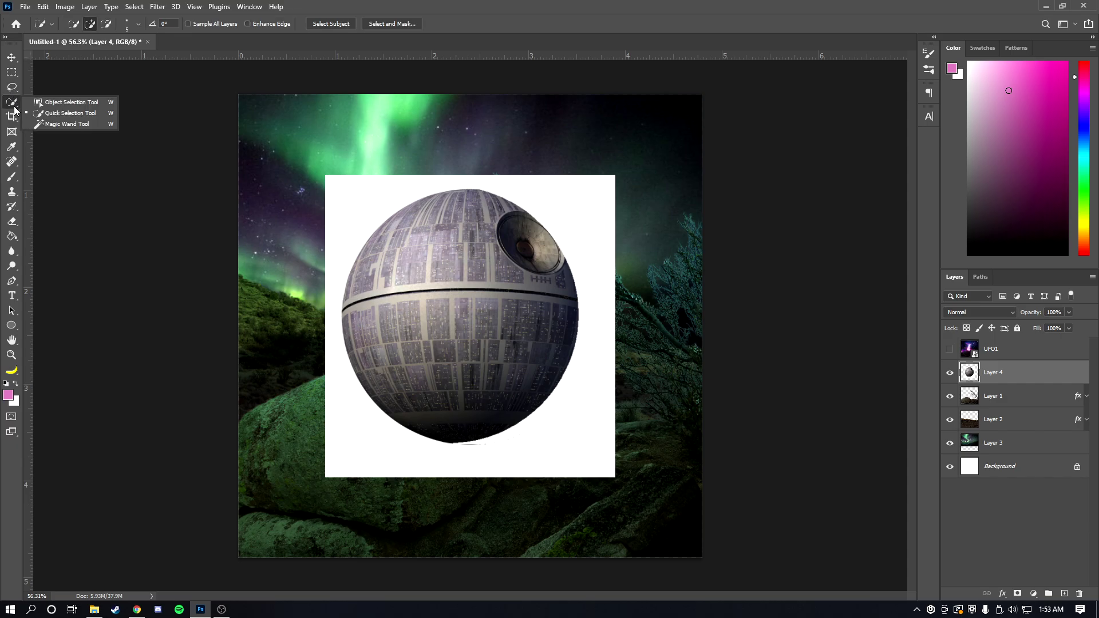
click(14, 107)
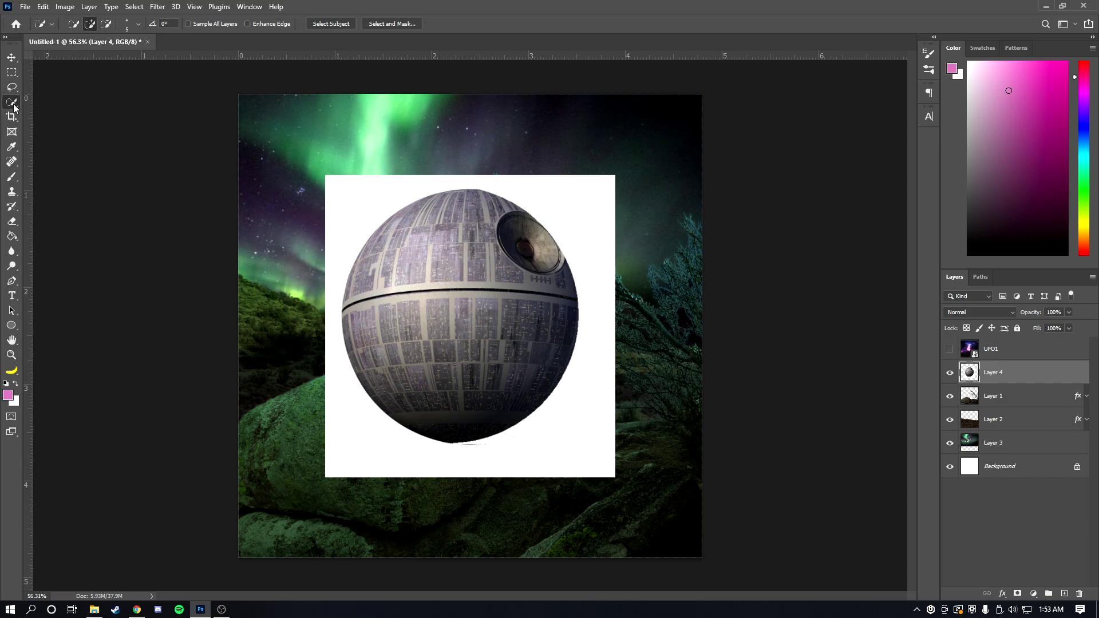
right_click(14, 107)
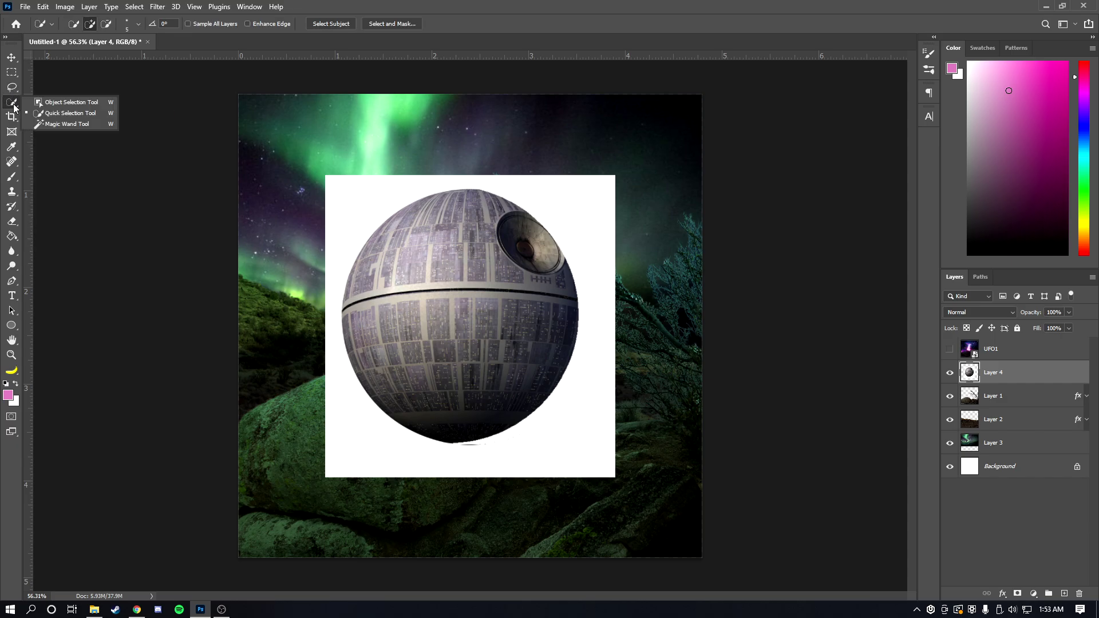
click(63, 126)
click(374, 197)
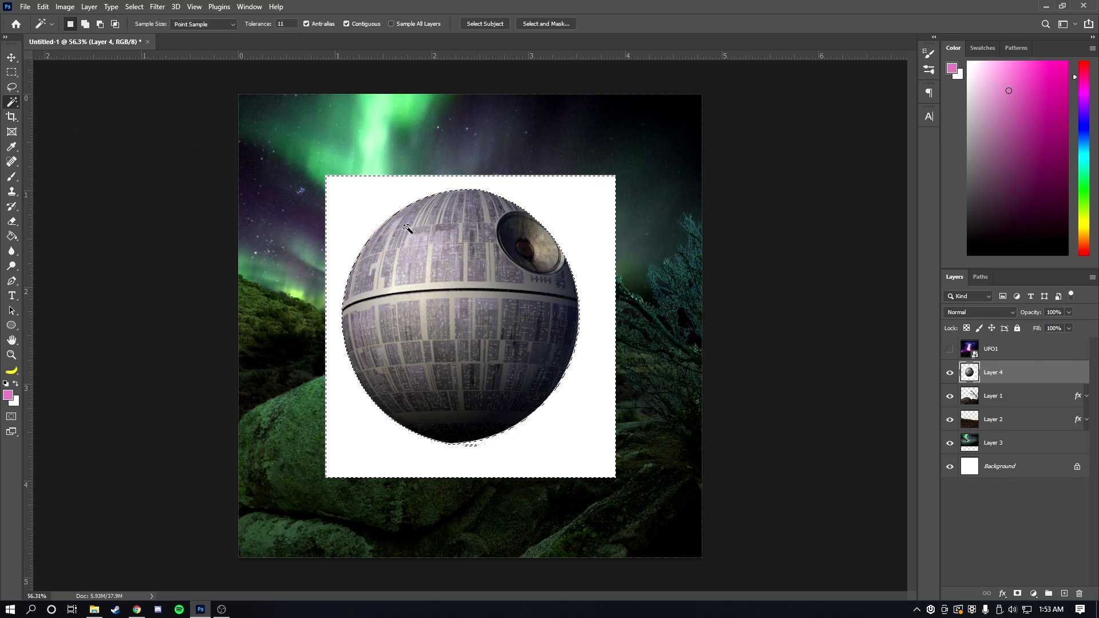
key(Delete)
key(ctrl+d)
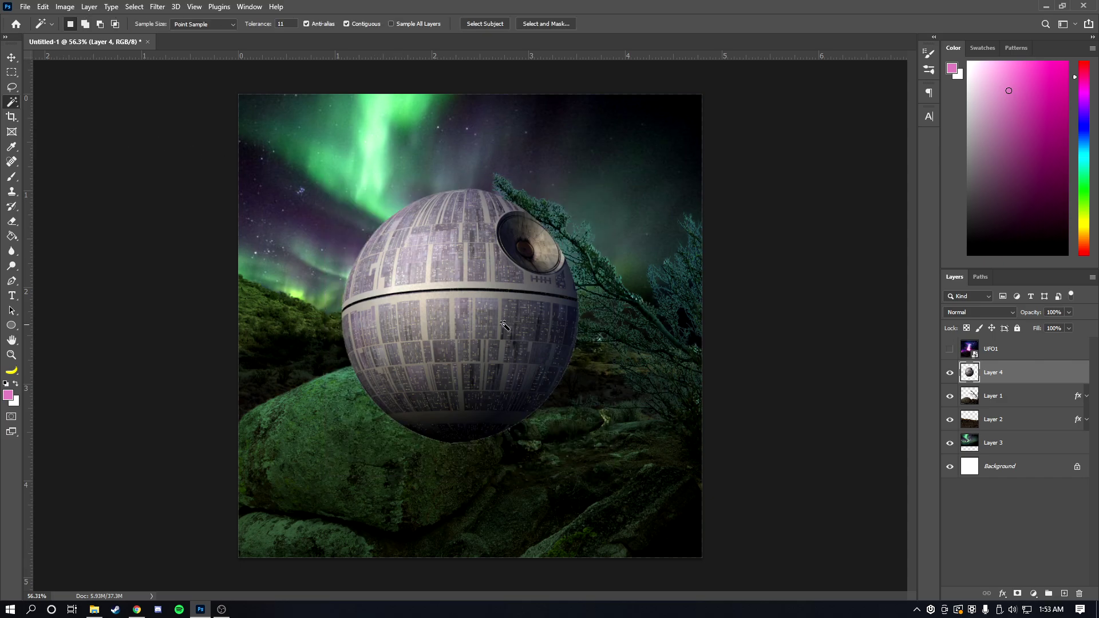
key(l)
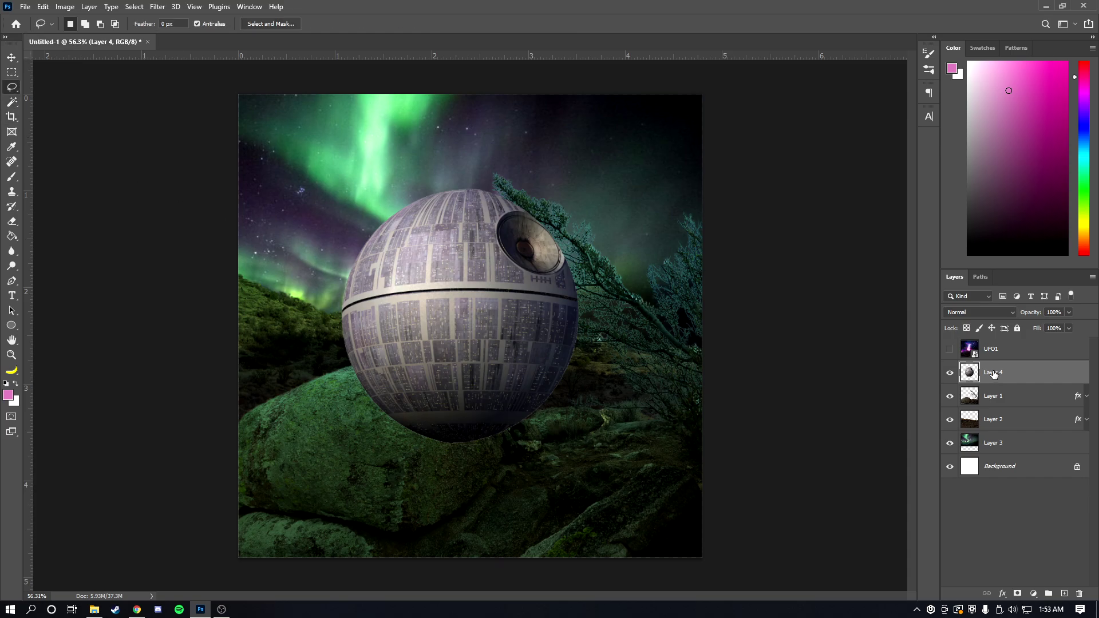
Step: Place the Death Star layer beneath Layer 1 and shrink it to under half size in the sky behind the branch tips
drag(995, 375, 1010, 407)
key(ctrl+t)
drag(580, 186, 442, 332)
mouse_move(441, 380)
mouse_down()
mouse_move(491, 211)
mouse_move(511, 199)
mouse_up()
key(Return)
key(l)
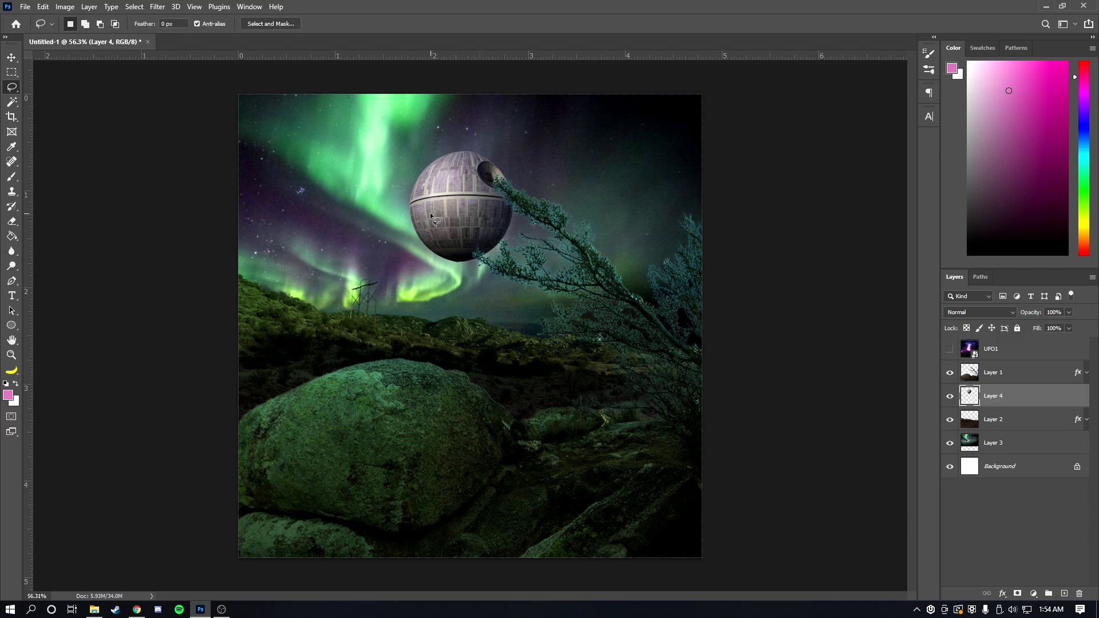
Step: Add a purple-to-green Gradient Overlay to the Death Star on Layer 4 at 70% opacity
scroll(624, 304, up, 1)
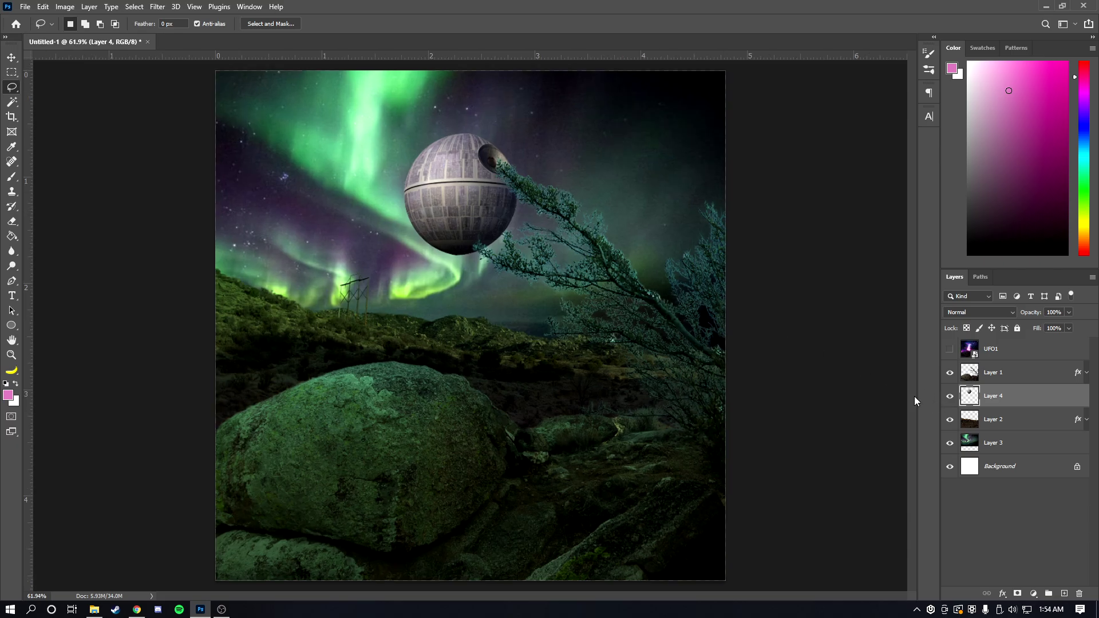
right_click(1013, 397)
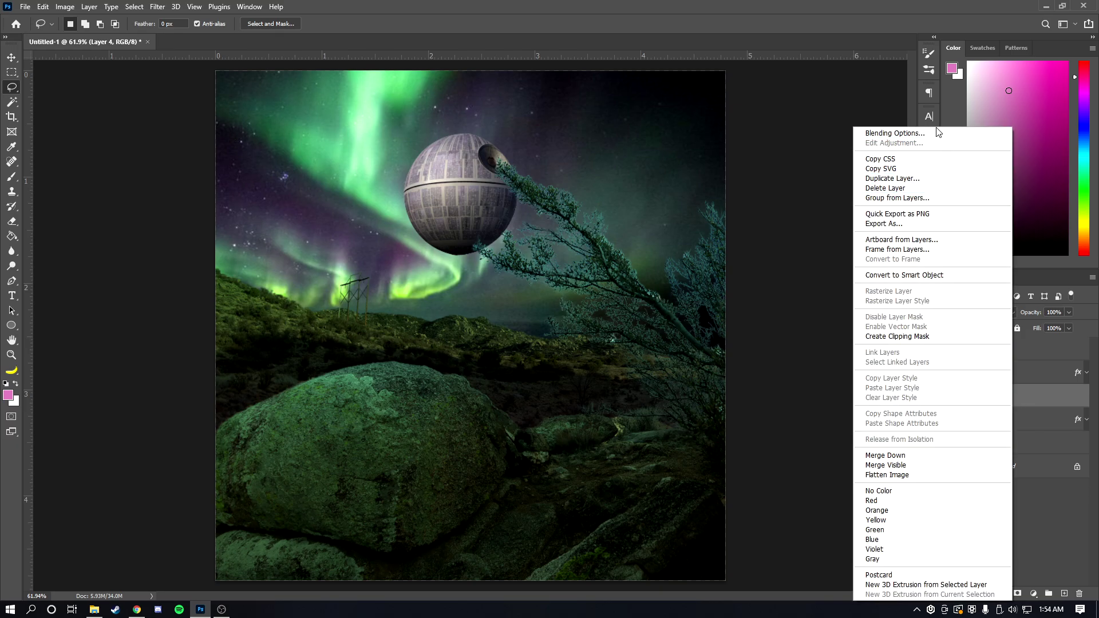
click(937, 133)
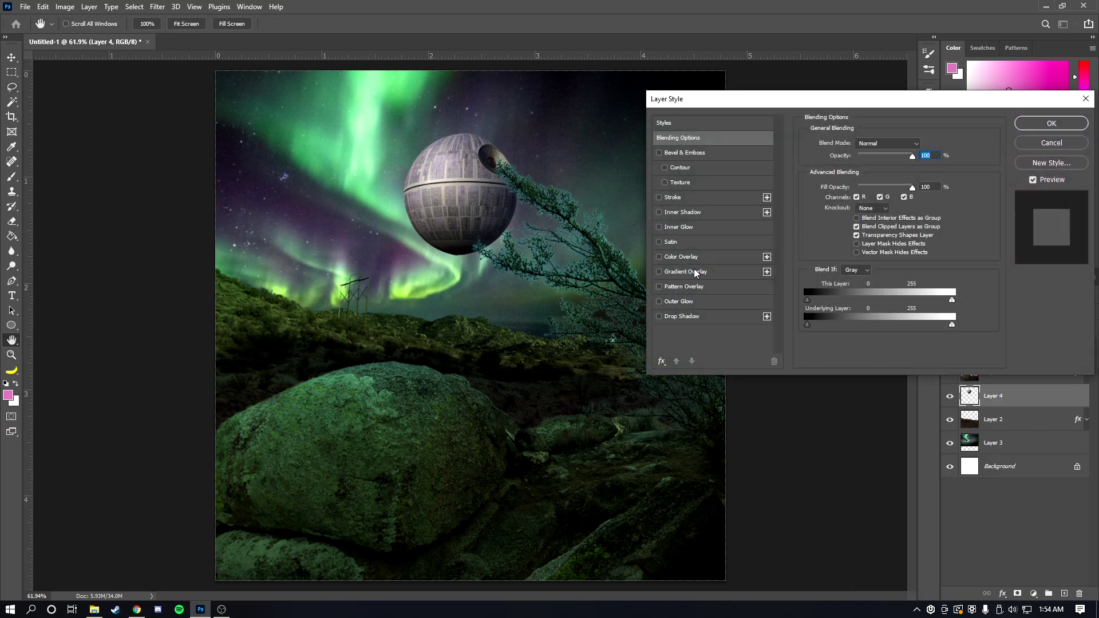
click(693, 272)
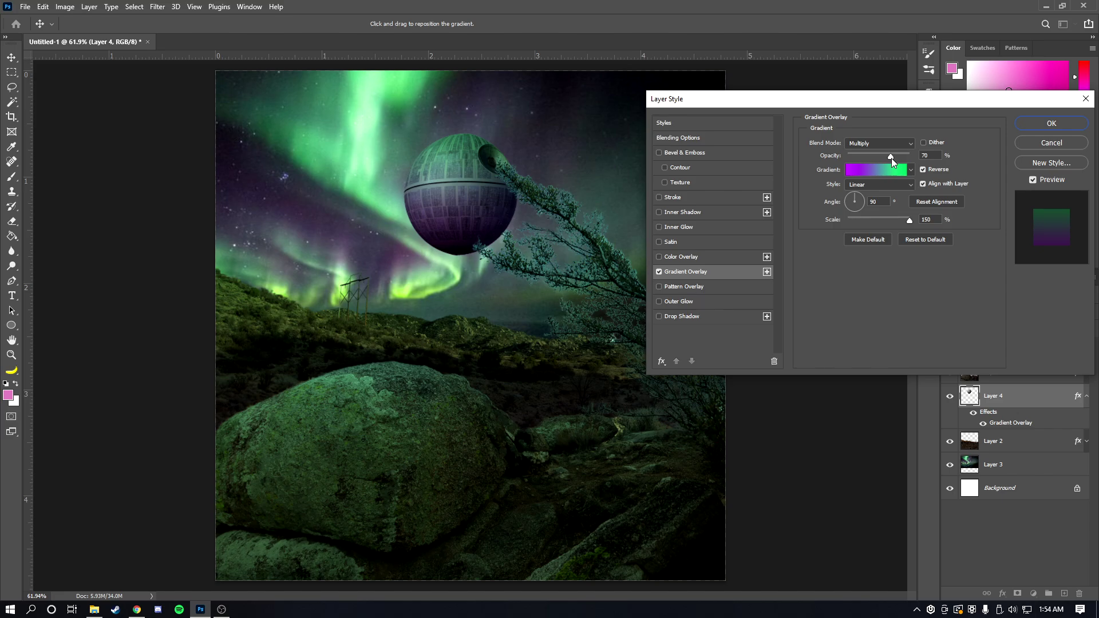
Step: Try other blend modes such as Hard Light for the Death Star's gradient overlay and apply the effect
click(882, 143)
click(880, 143)
scroll(880, 143, down, 9)
scroll(881, 145, down, 5)
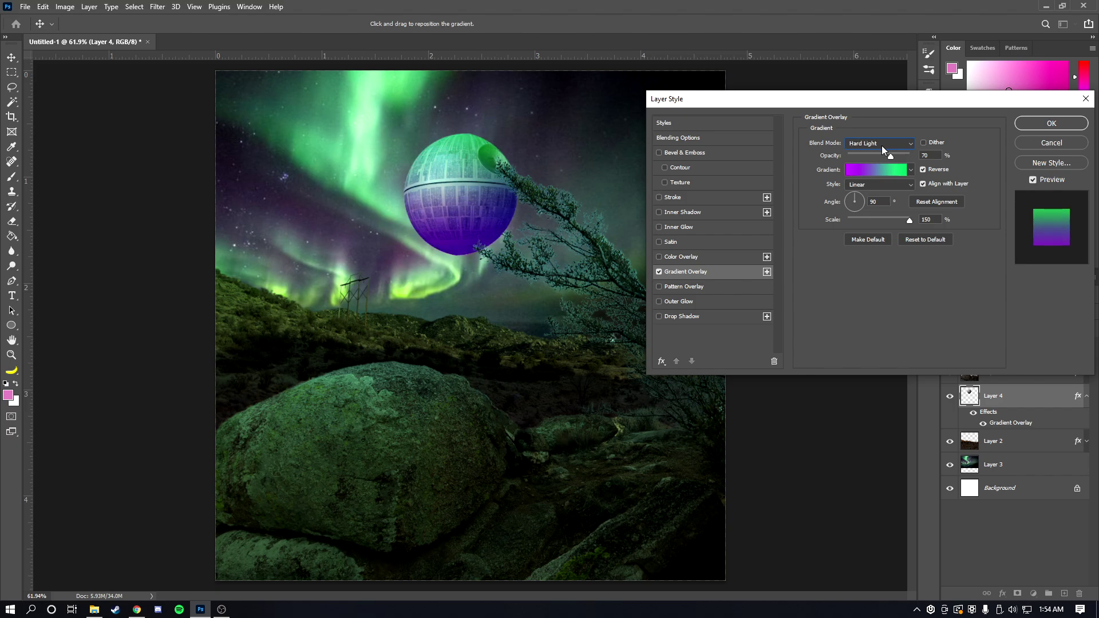
scroll(882, 145, down, 3)
key(Return)
key(l)
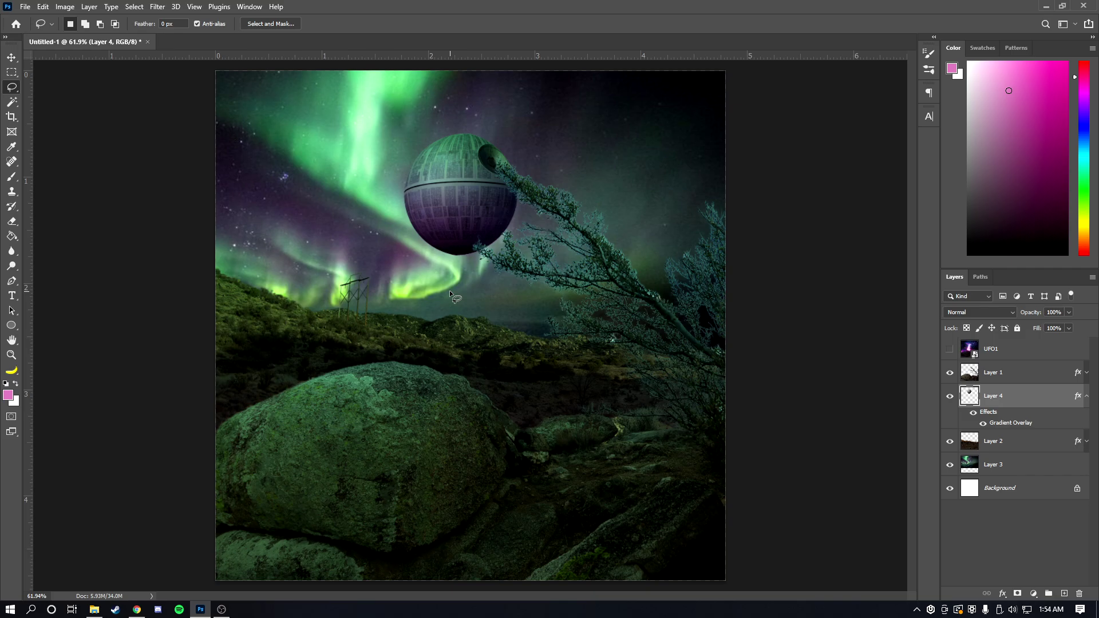
Step: Add a Color Lookup adjustment layer directly above the UFO1 layer
click(1011, 354)
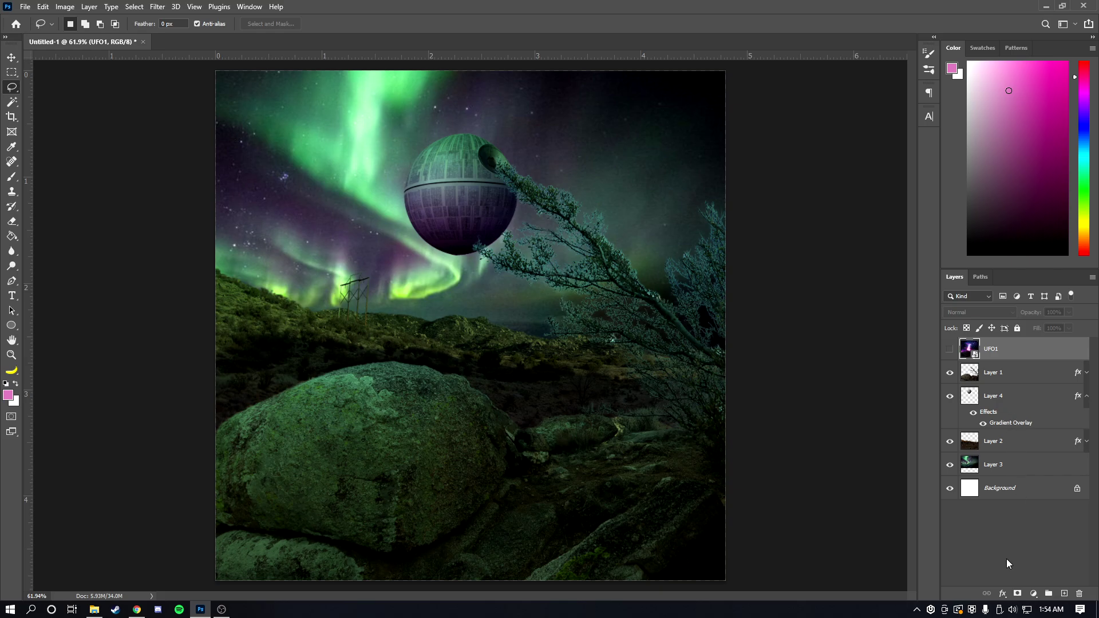
click(1033, 594)
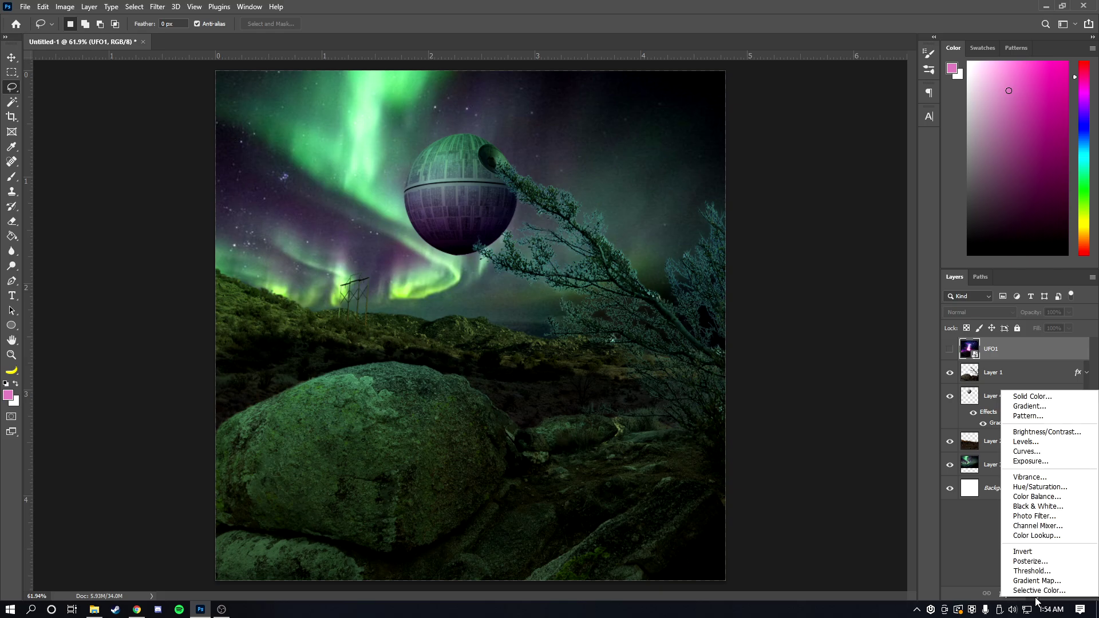
click(1035, 599)
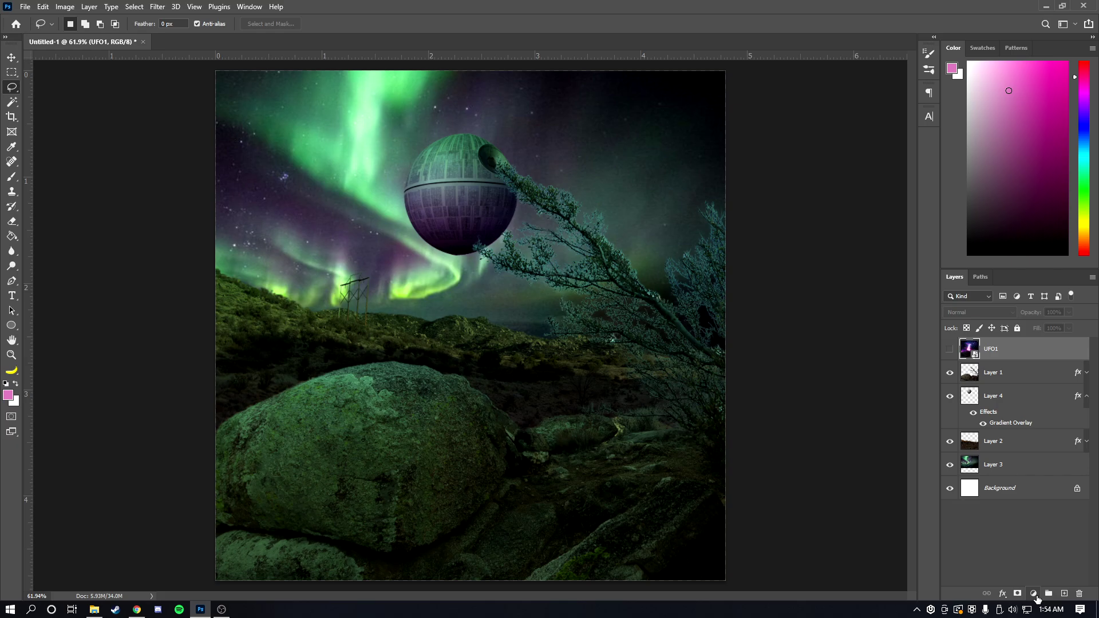
click(1034, 594)
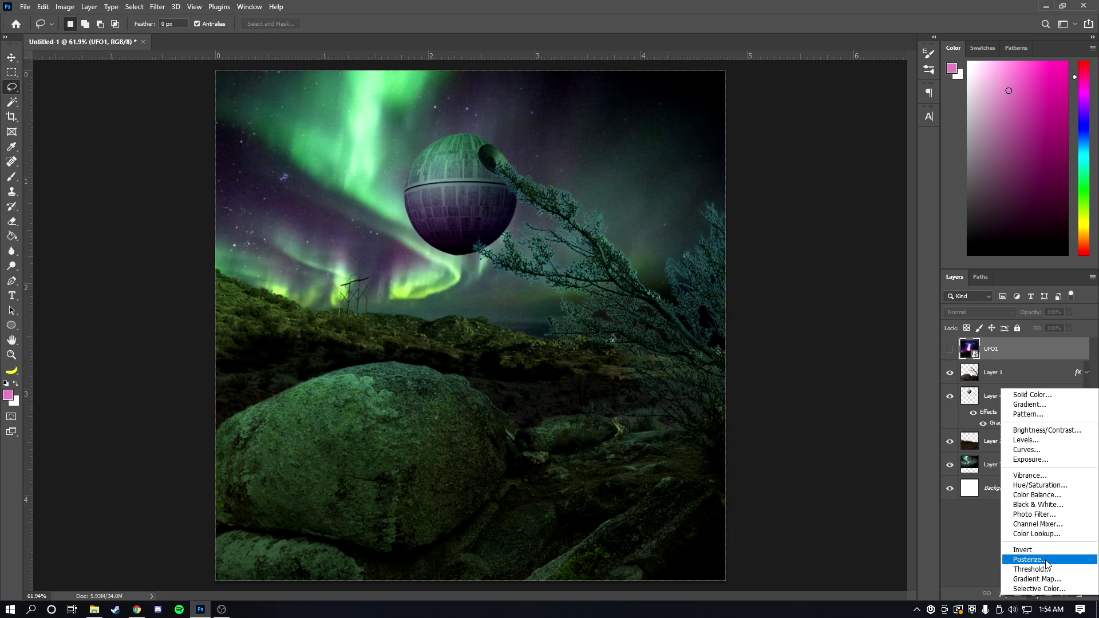
click(1052, 535)
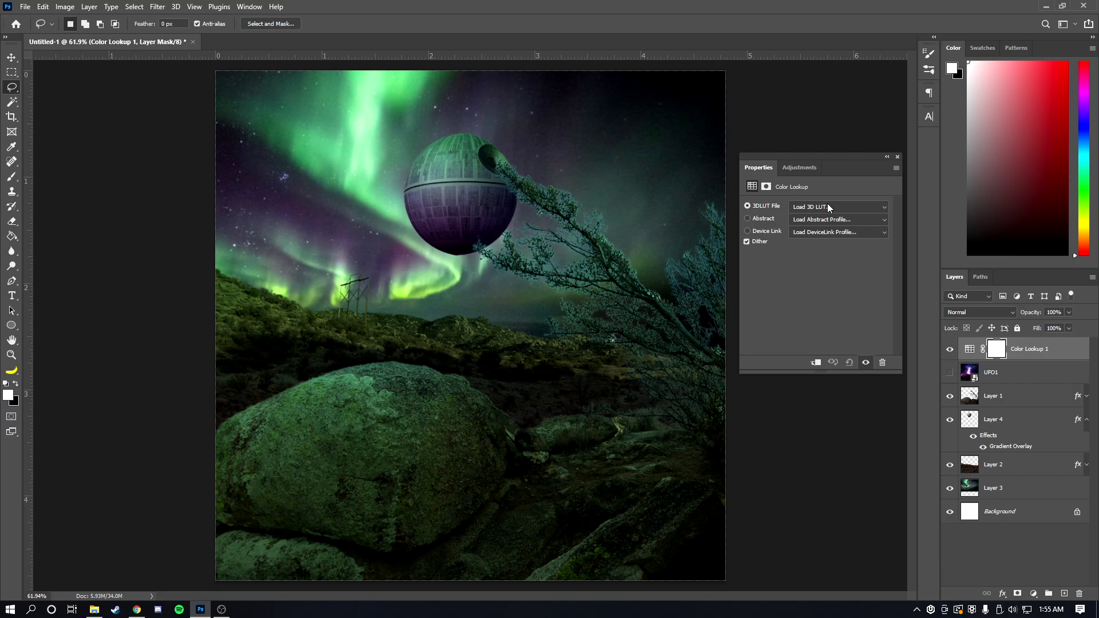
Step: Browse the 3D LUT files for the Color Lookup and load A Beautiful Day in the Neighborhood - Standard.cube
click(830, 208)
scroll(833, 197, down, 2)
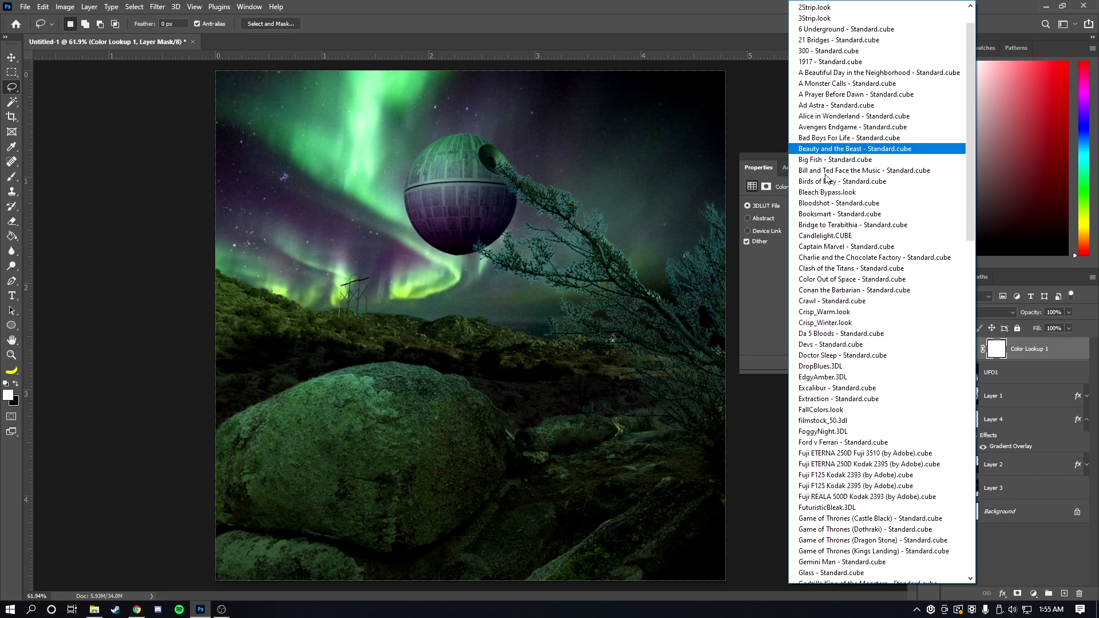
scroll(833, 195, down, 8)
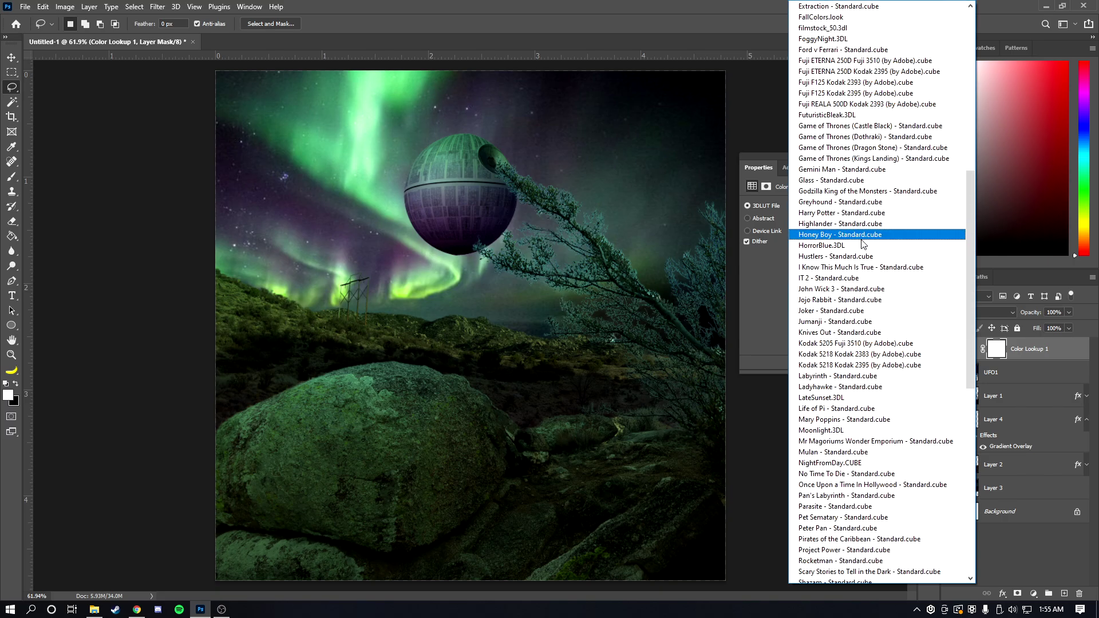
scroll(864, 240, up, 13)
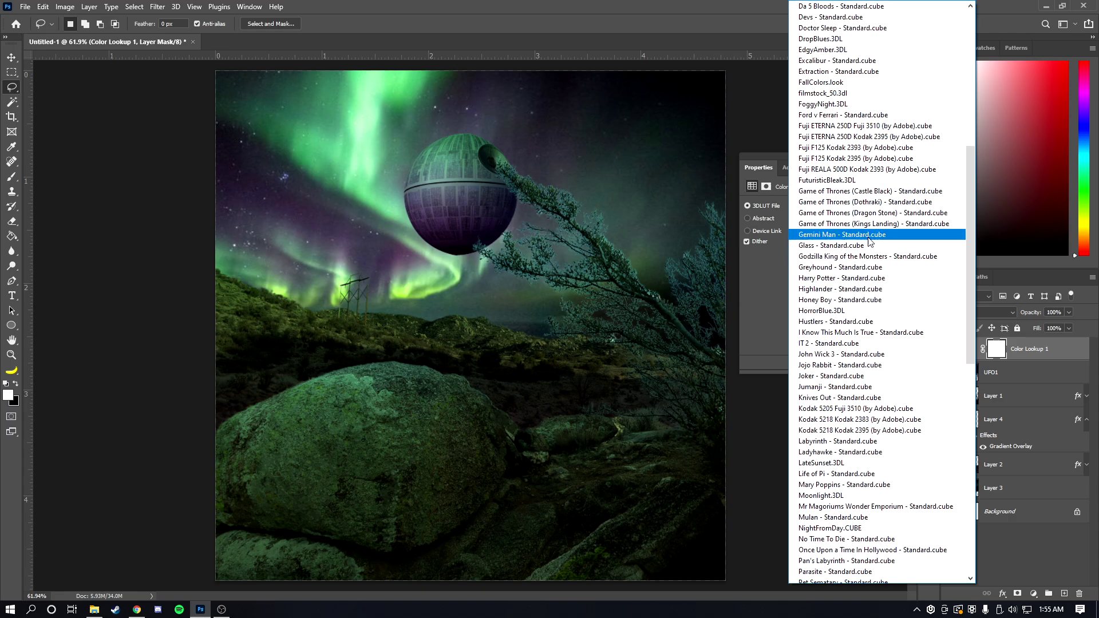
scroll(866, 239, down, 20)
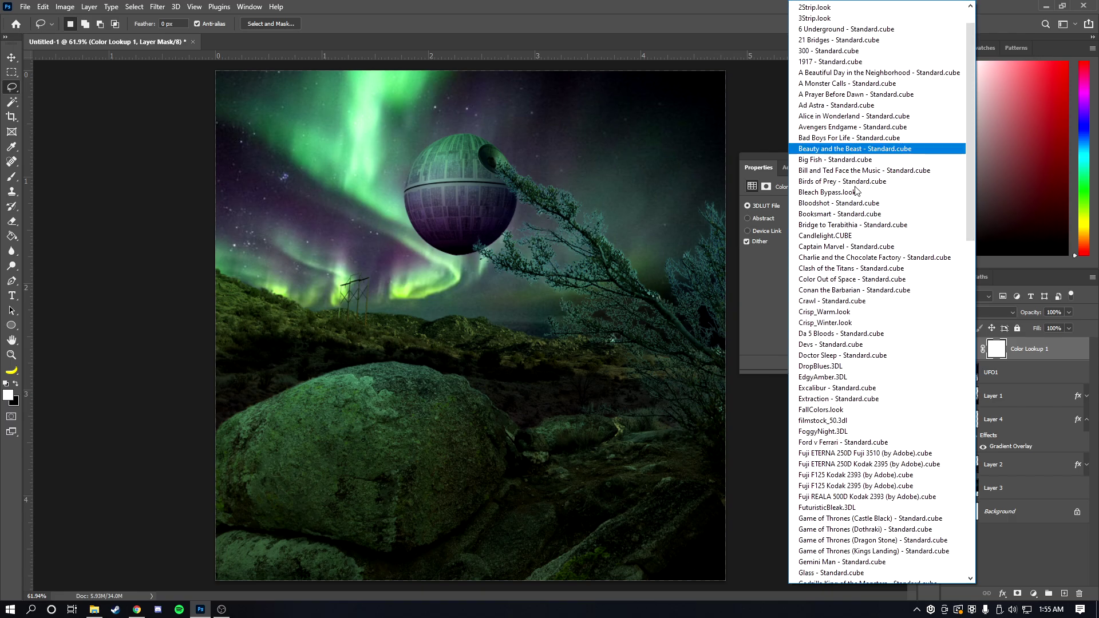
scroll(902, 345, up, 20)
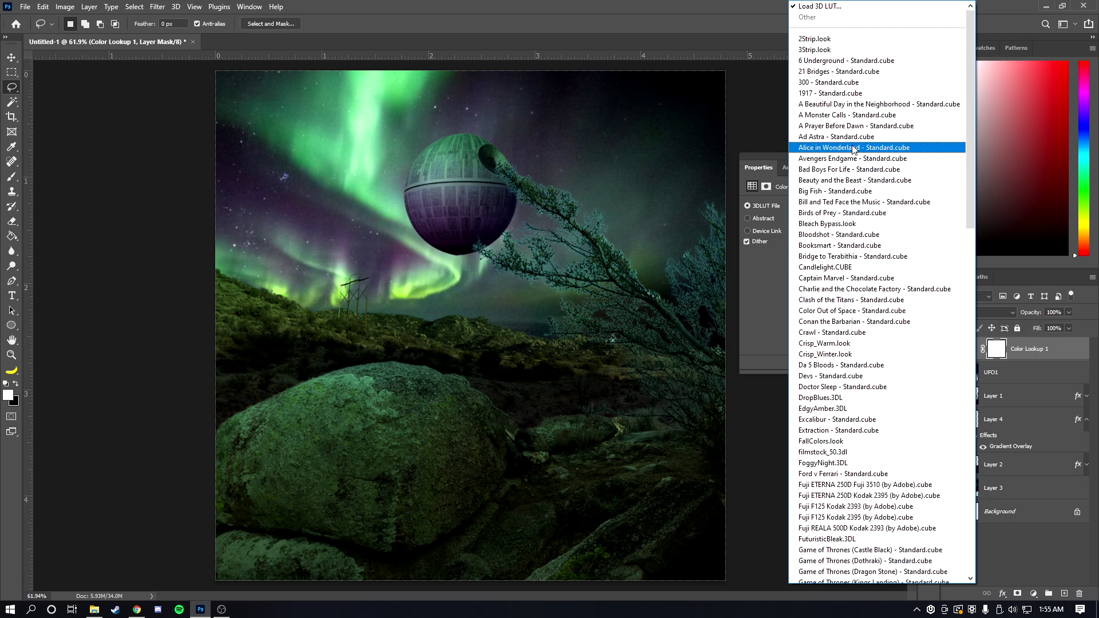
click(880, 104)
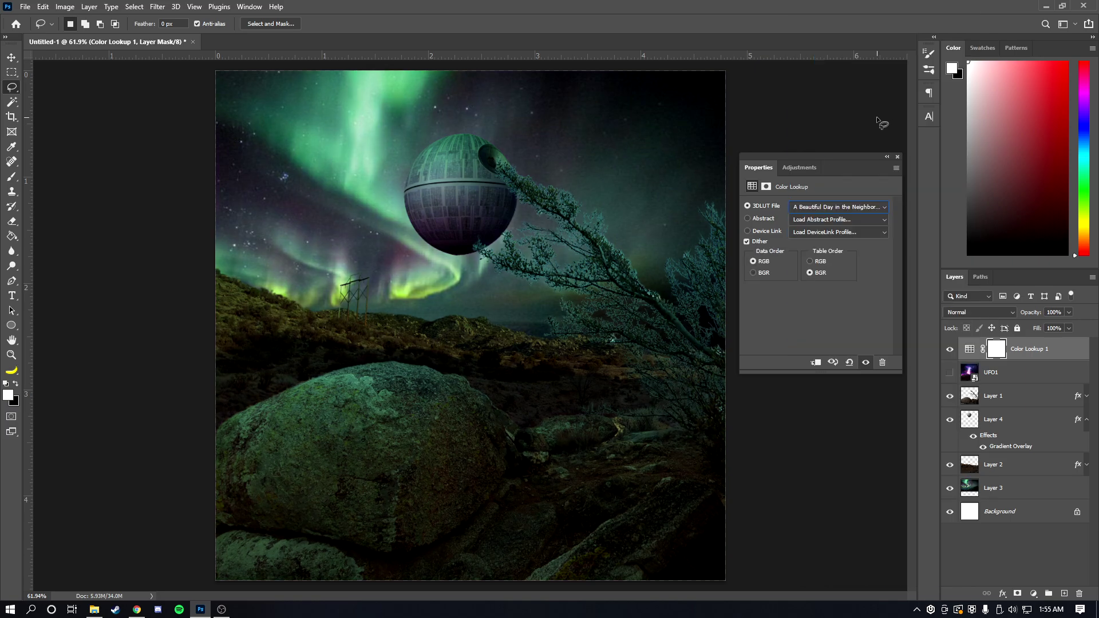
Step: Step through the following 3D LUTs for the Color Lookup, such as Ad Astra and Bad Boys For Life
key(Down)
key(Down)
key(Down)
key(Down)
key(Down)
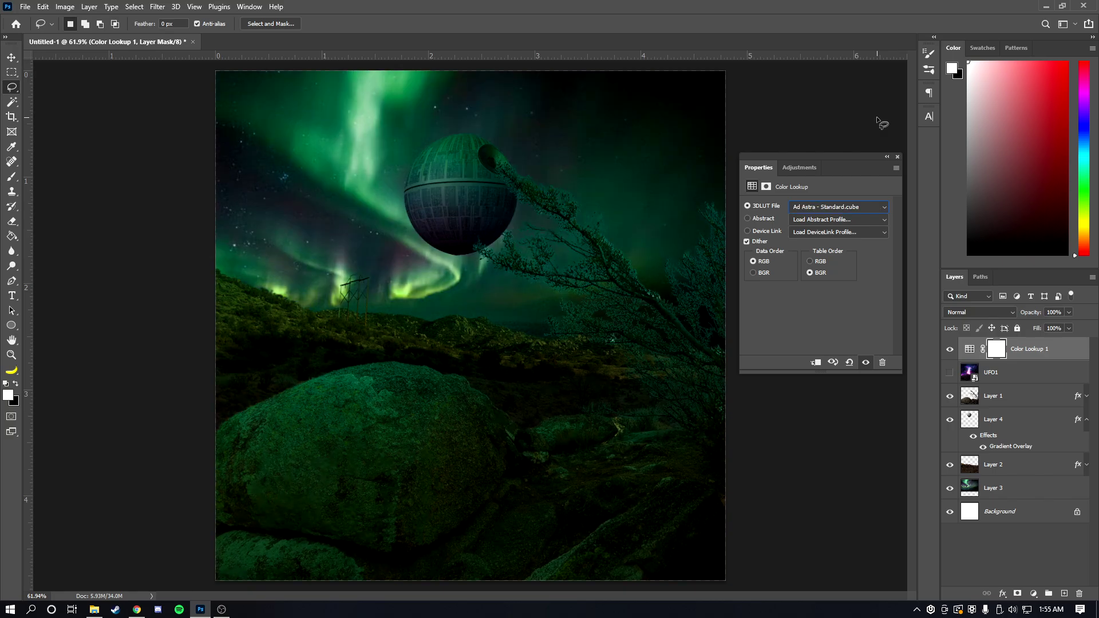
key(Down)
key(Down)
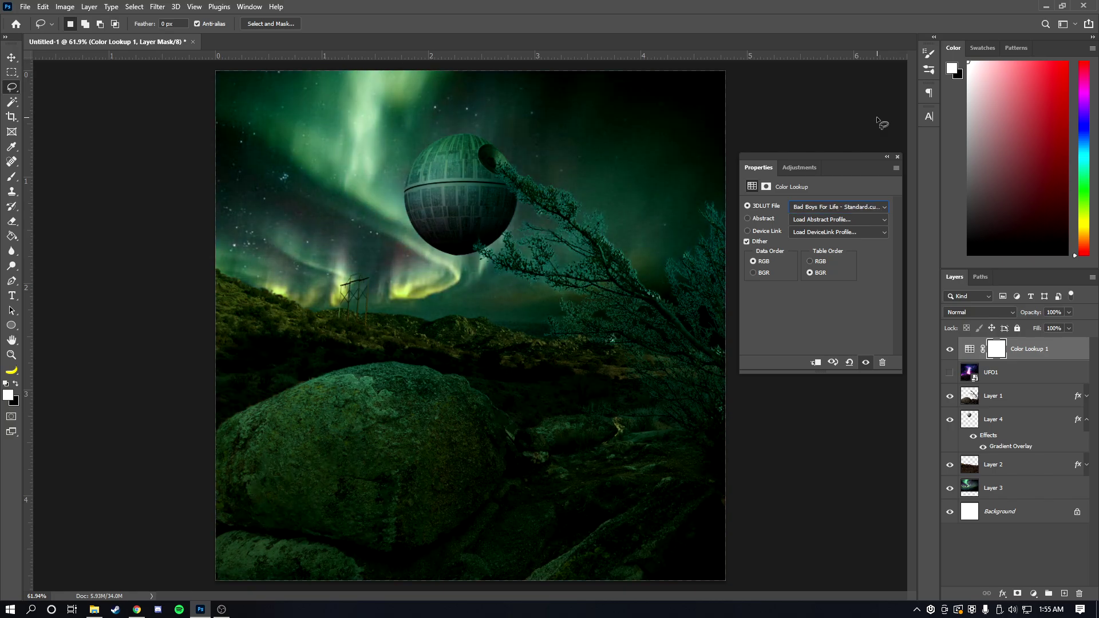
Step: Compare the composite with and without the Color Lookup 1 grade and leave that layer hidden
click(950, 351)
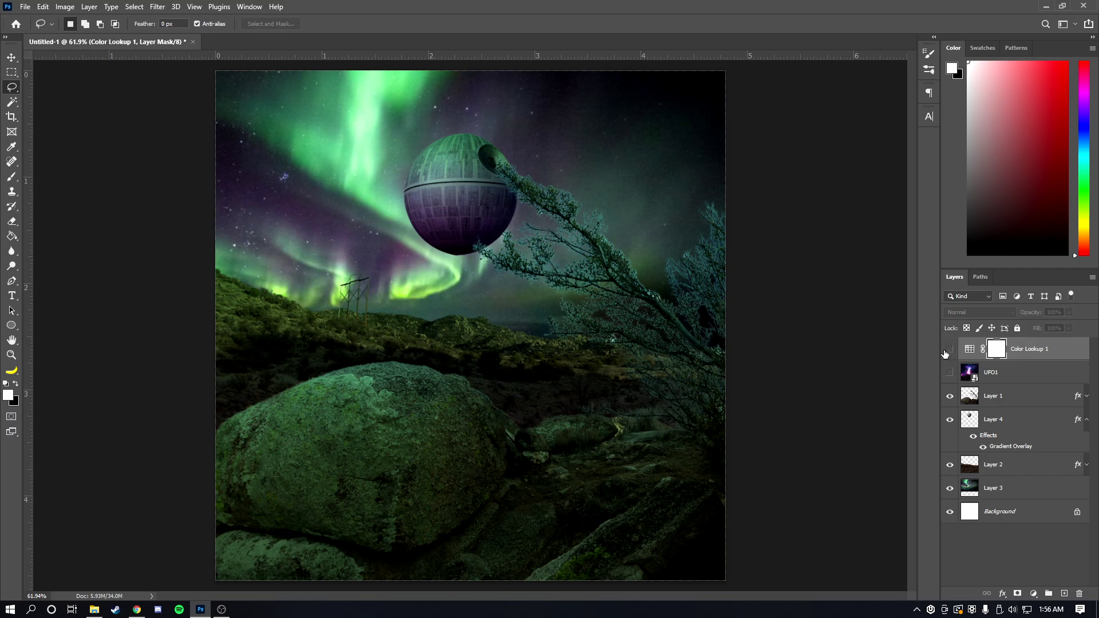
click(949, 350)
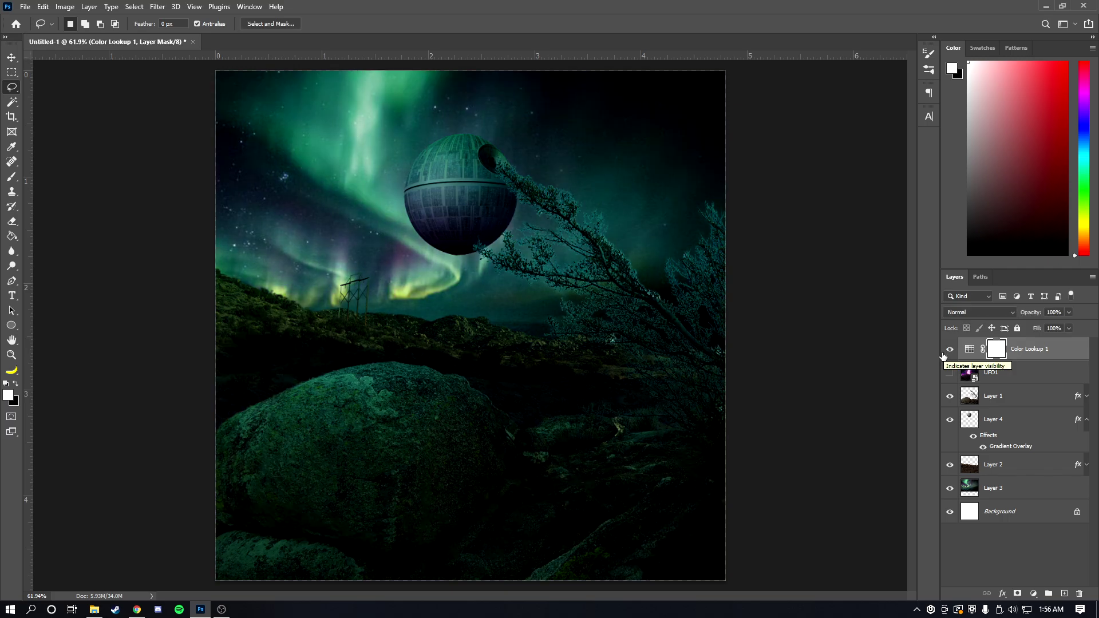
click(948, 350)
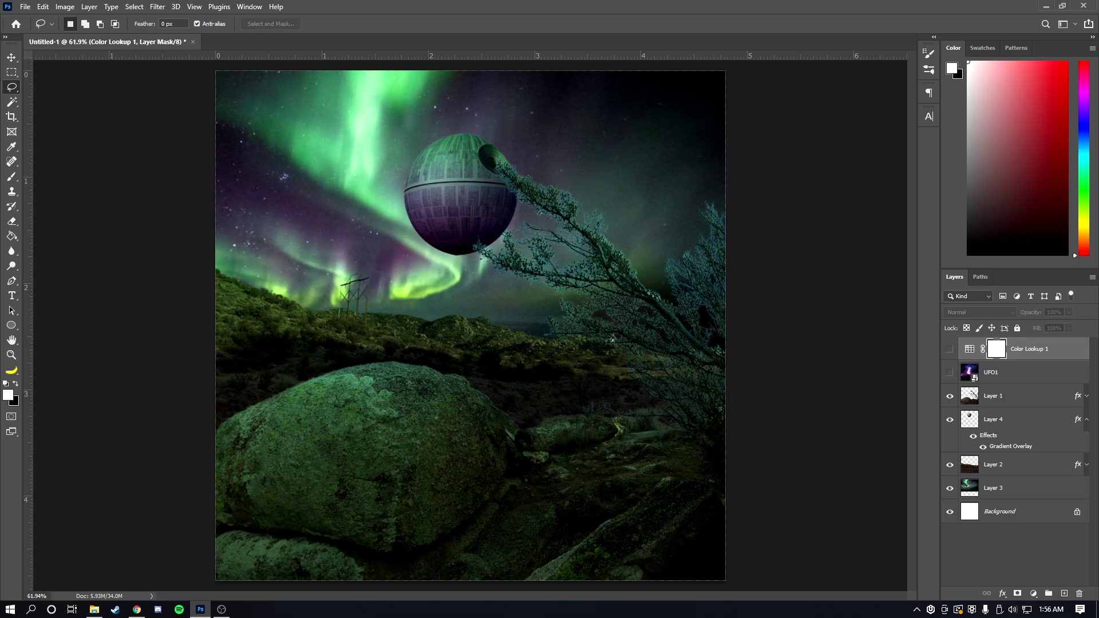
Step: Bring in the red laser flare image and adjust its rotation and position so the burst sits on the Death Star's dish
key(alt+Tab)
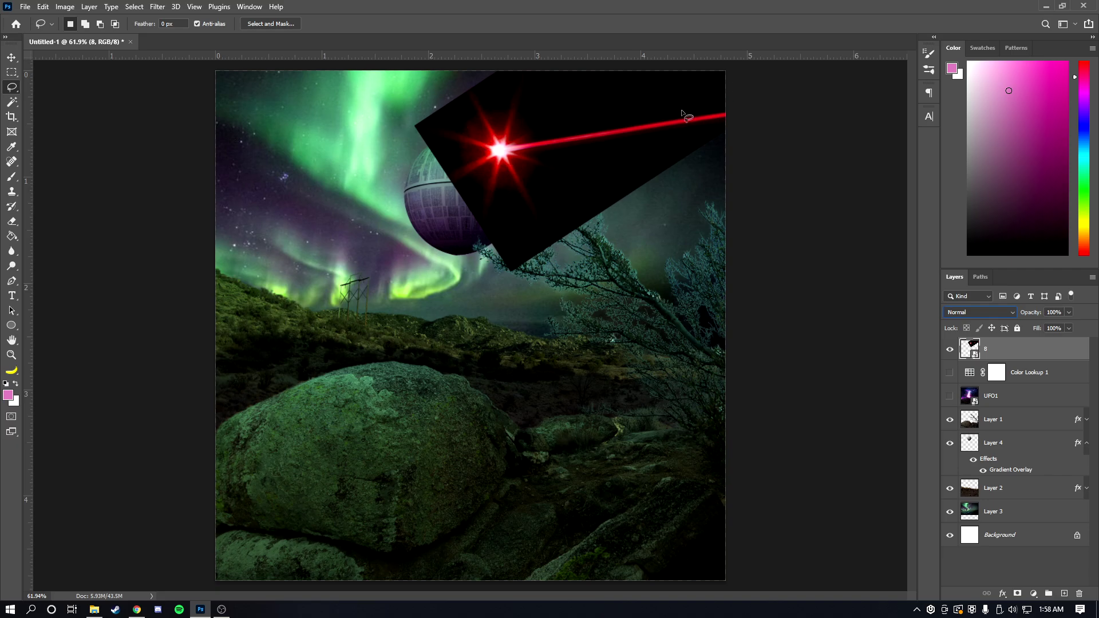
key(ctrl+t)
drag(705, 175, 650, 161)
drag(766, 201, 767, 208)
mouse_move(597, 169)
mouse_down()
mouse_move(564, 152)
mouse_move(596, 167)
mouse_up()
key(Return)
key(l)
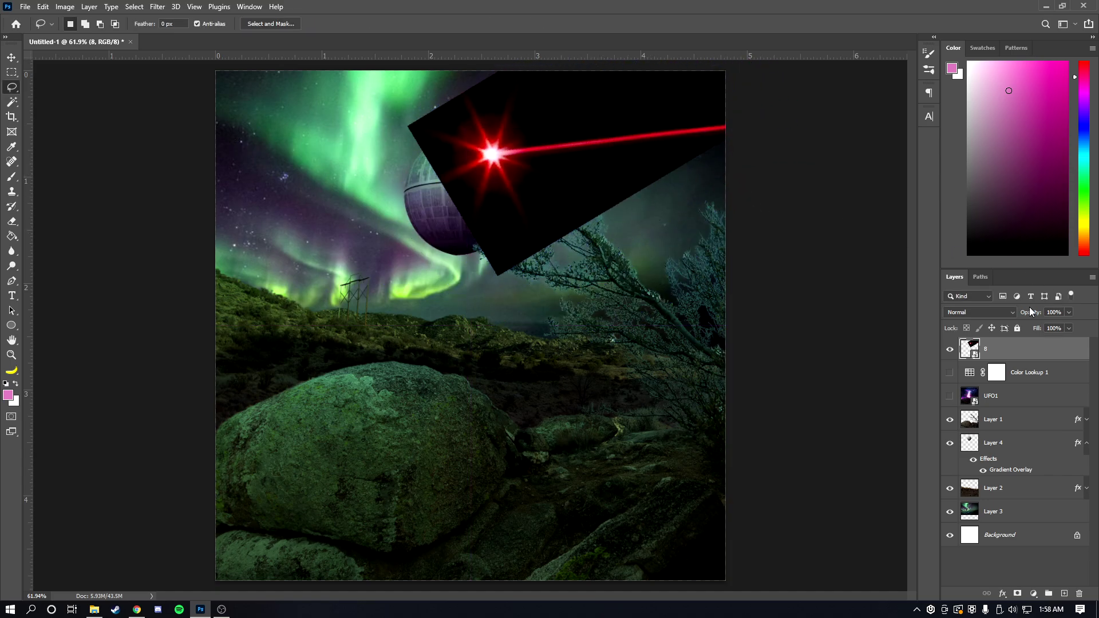
Step: Set the laser flare layer's blend mode to Screen and move it between UFO1 and Layer 1
click(982, 311)
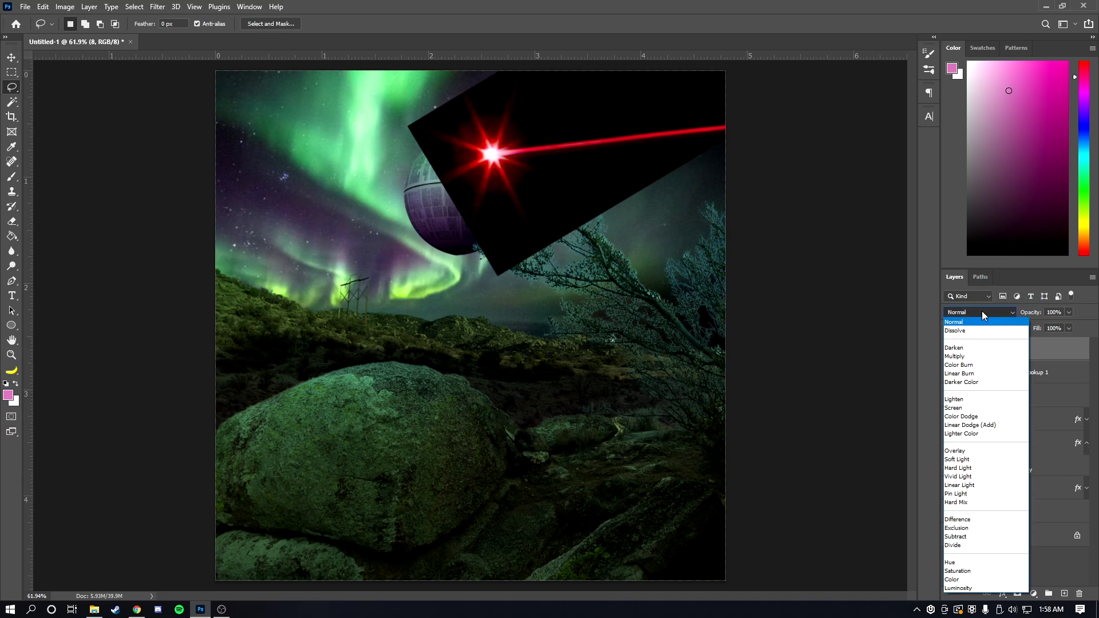
click(992, 315)
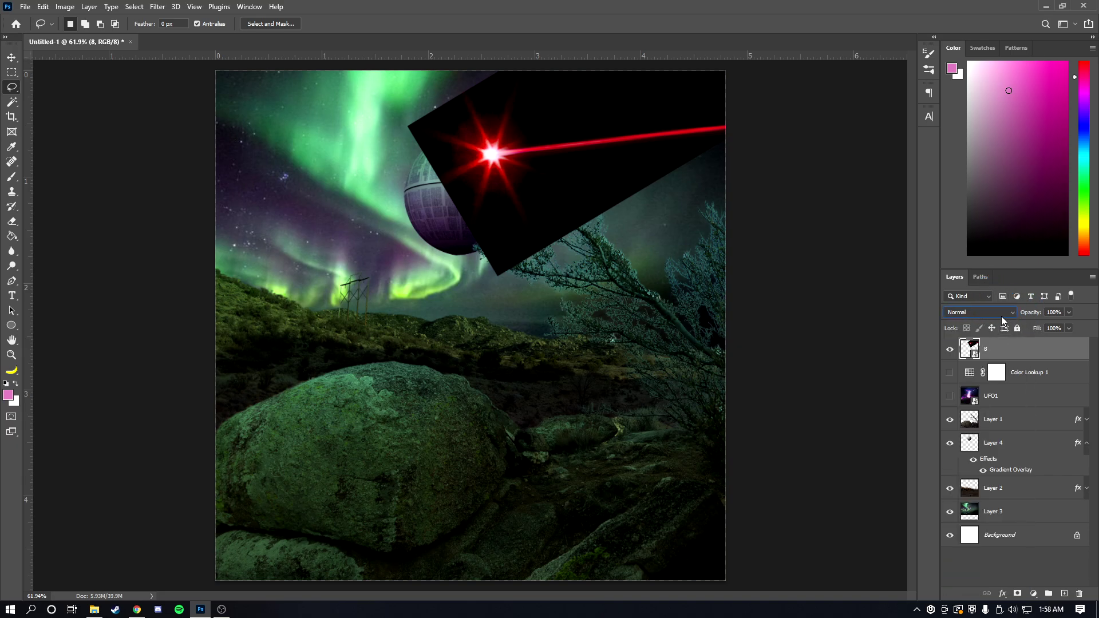
click(1000, 315)
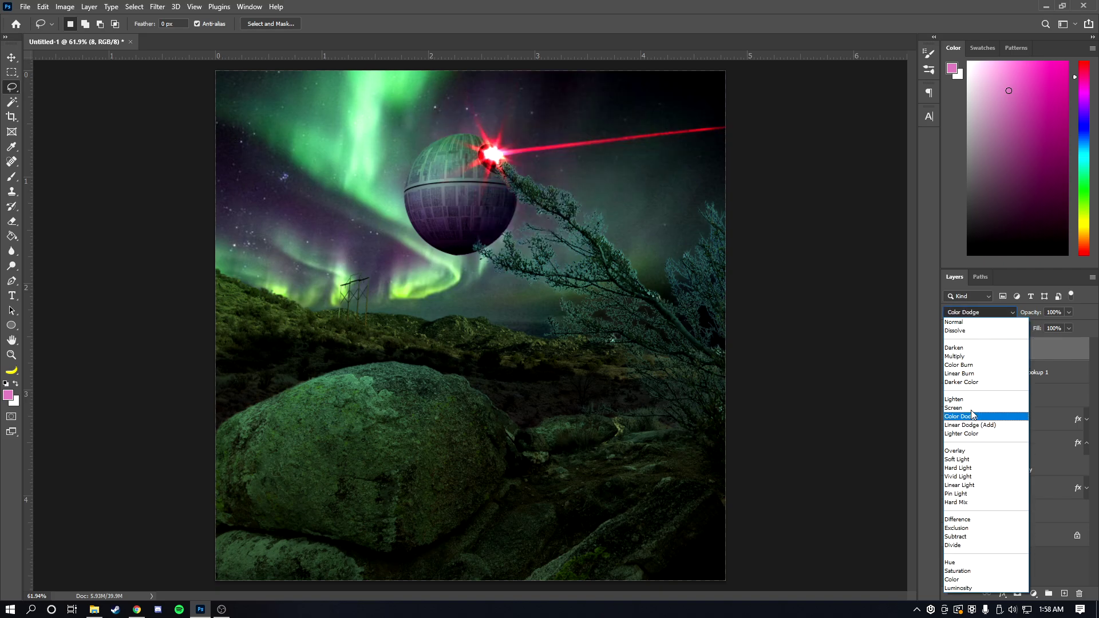
click(970, 407)
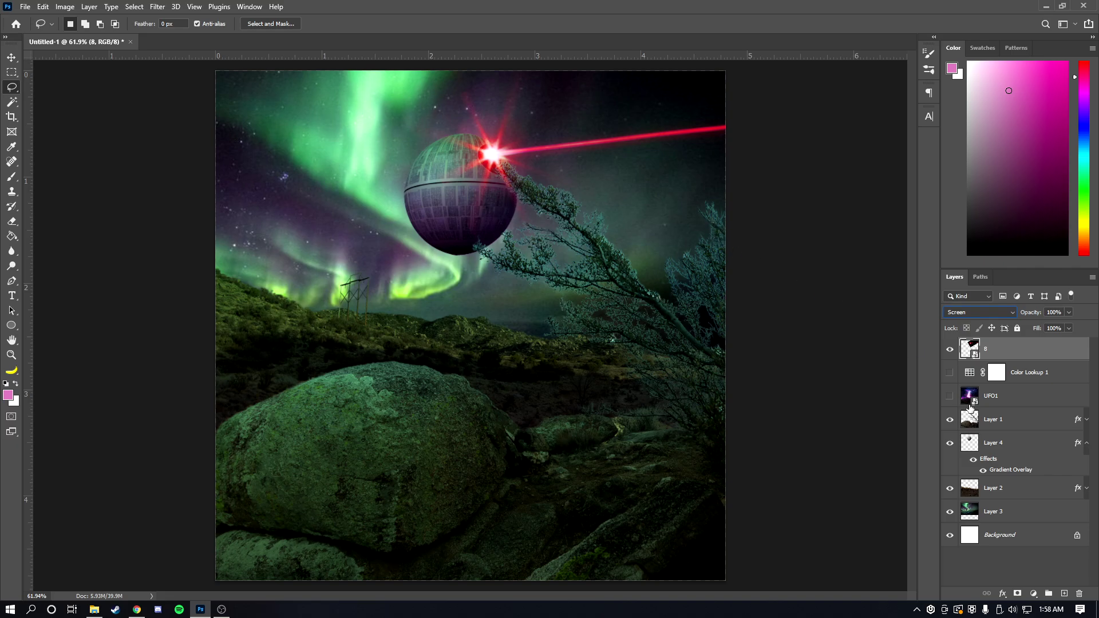
drag(995, 350, 1003, 412)
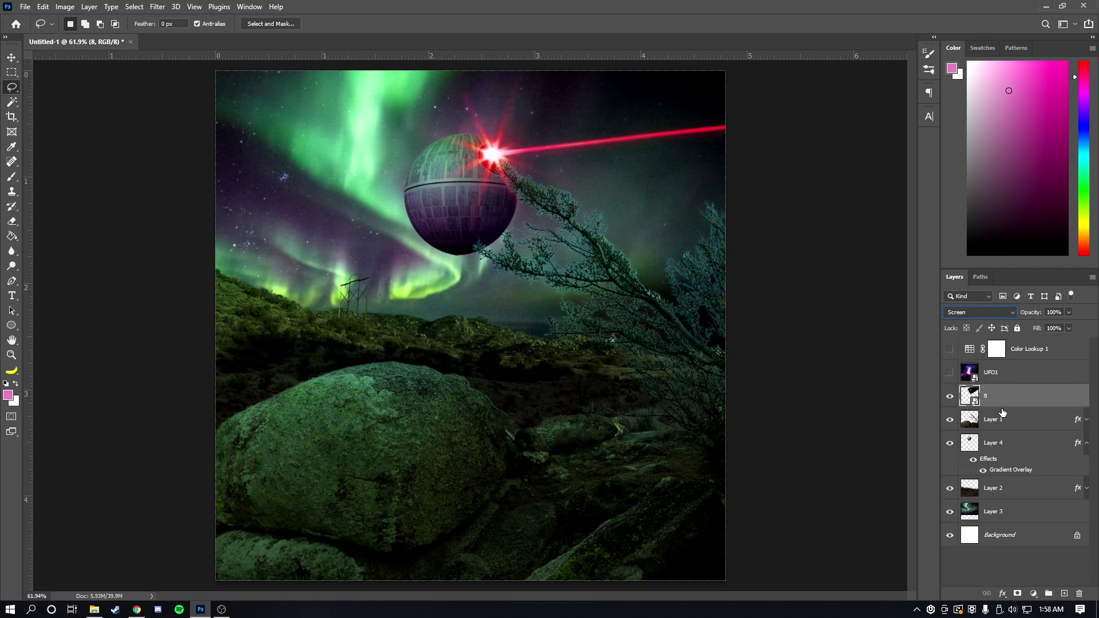
Step: Turn the Color Lookup 1 layer on and off to compare the graded and ungraded laser scene
click(1025, 355)
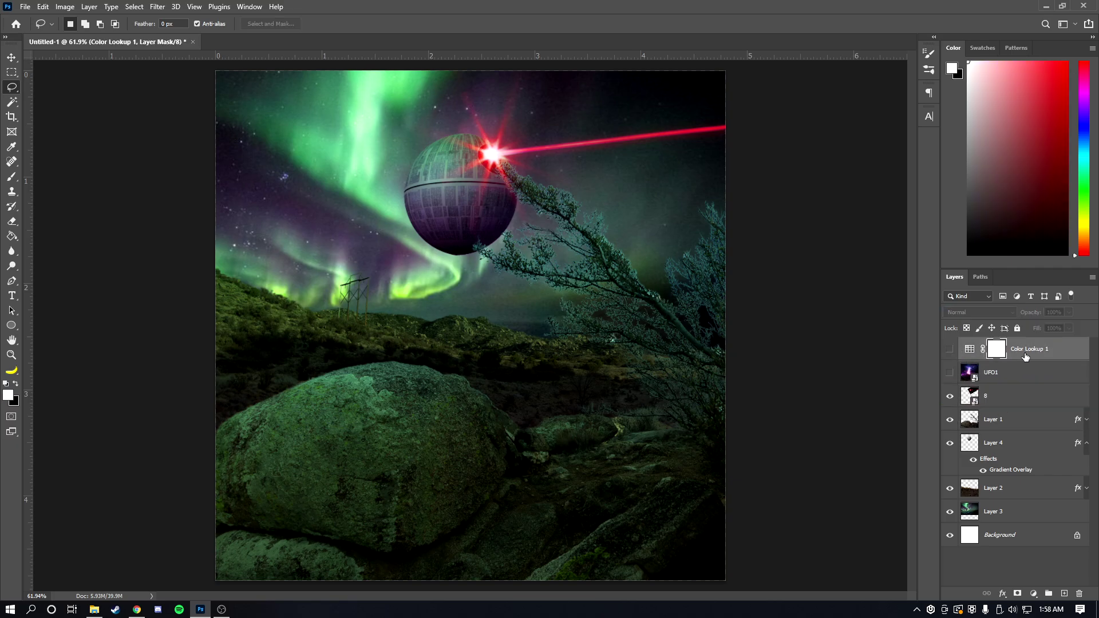
click(949, 349)
click(949, 349)
click(949, 350)
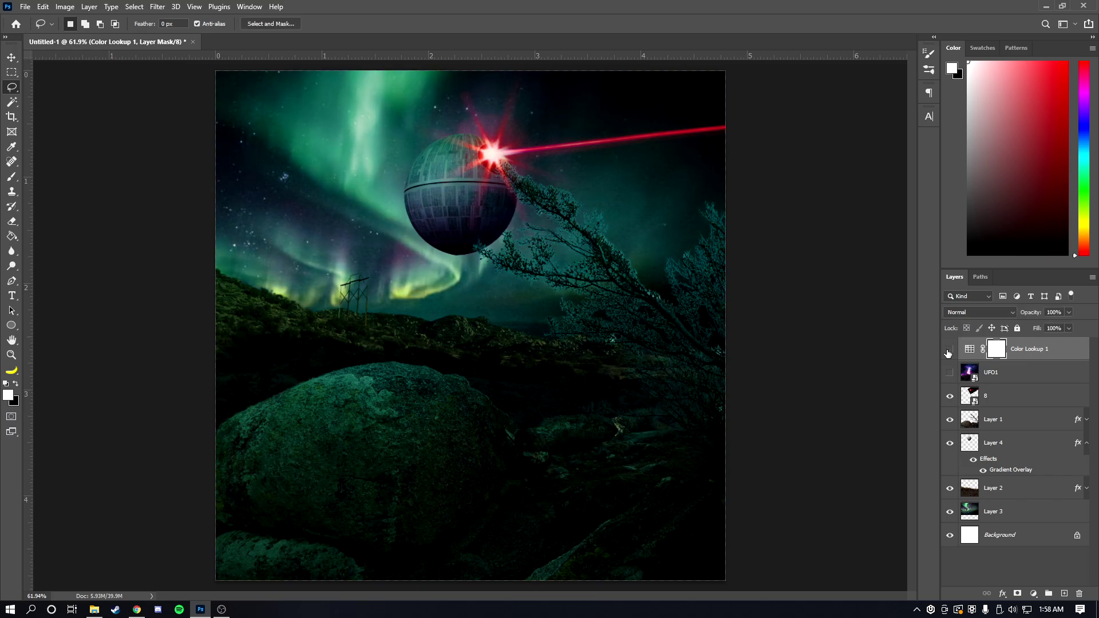
click(949, 350)
Step: Create a new layer above the laser flare layer and set the foreground color to bright red
click(995, 396)
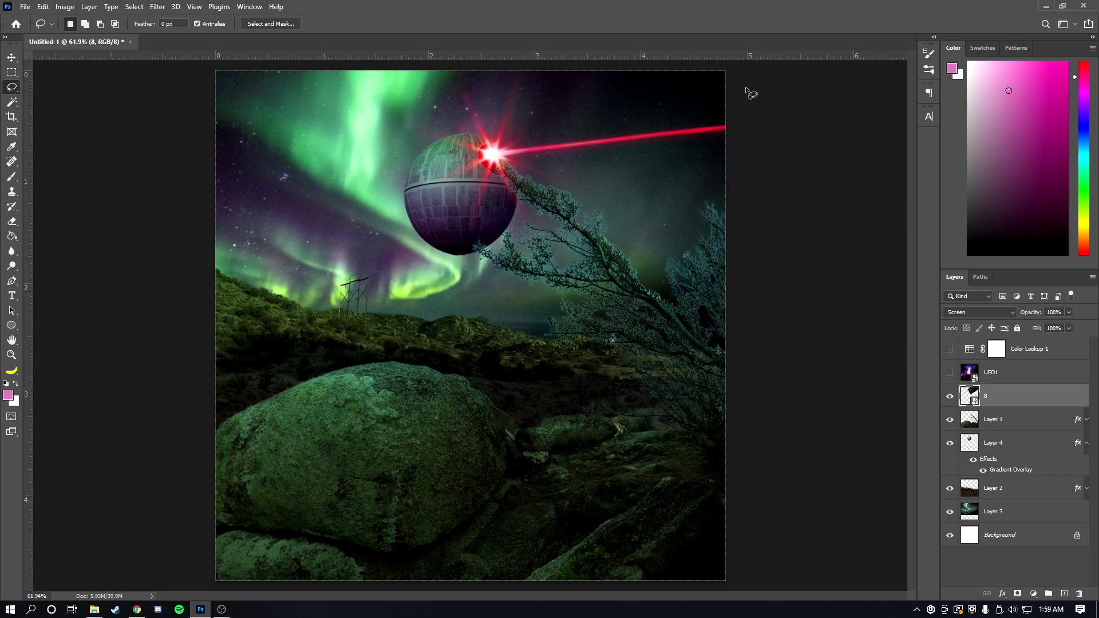
click(950, 396)
click(950, 396)
click(1064, 593)
click(1065, 62)
click(1084, 62)
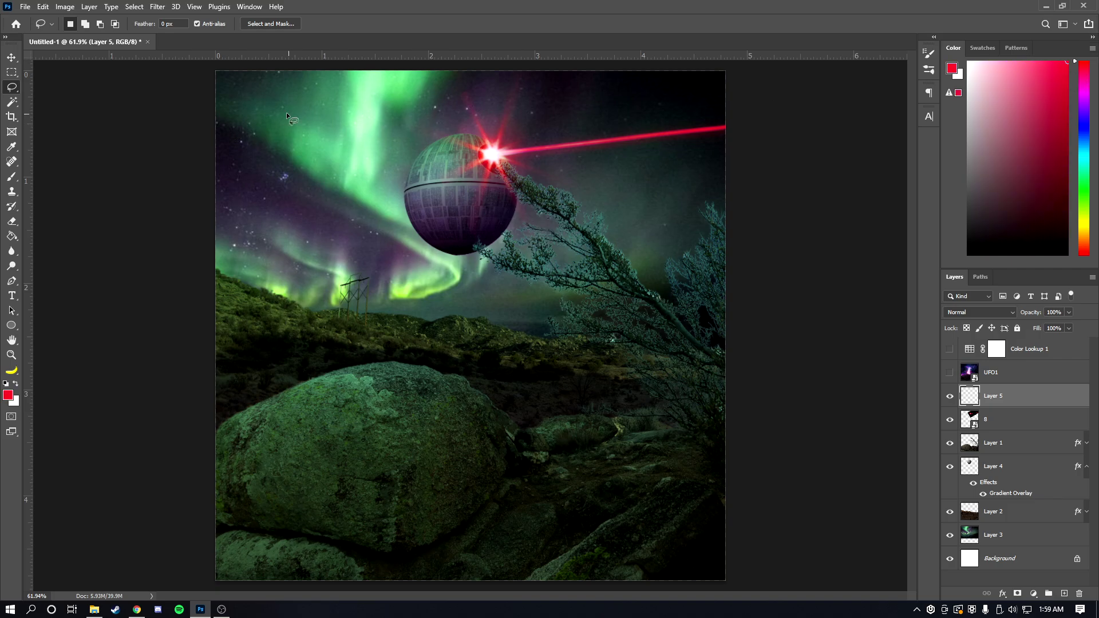
Step: Paint red glow strokes along the large boulder's top edge and the smaller rocks beside it with a 67 px Soft Round brush
click(14, 181)
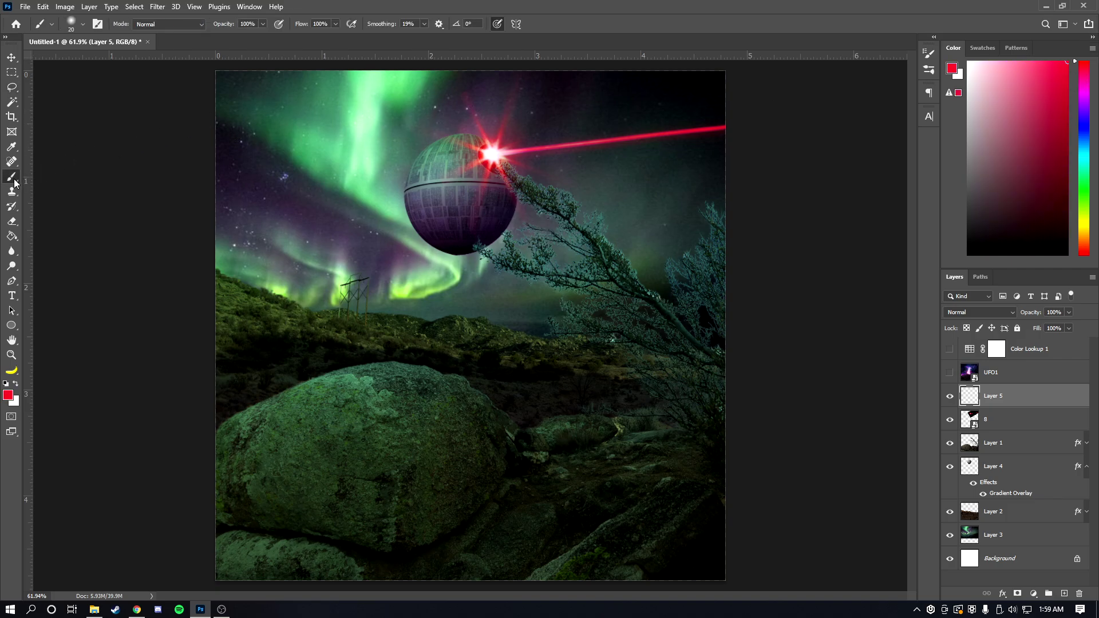
click(69, 26)
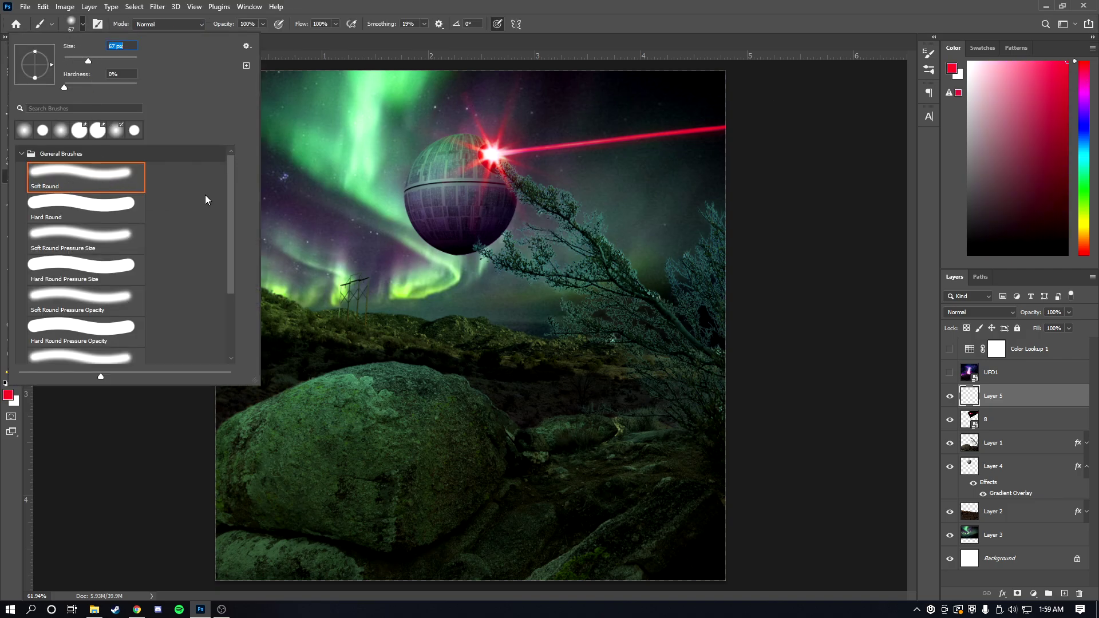
mouse_move(225, 428)
mouse_down()
mouse_move(278, 400)
mouse_move(348, 389)
mouse_up()
key(ctrl+z)
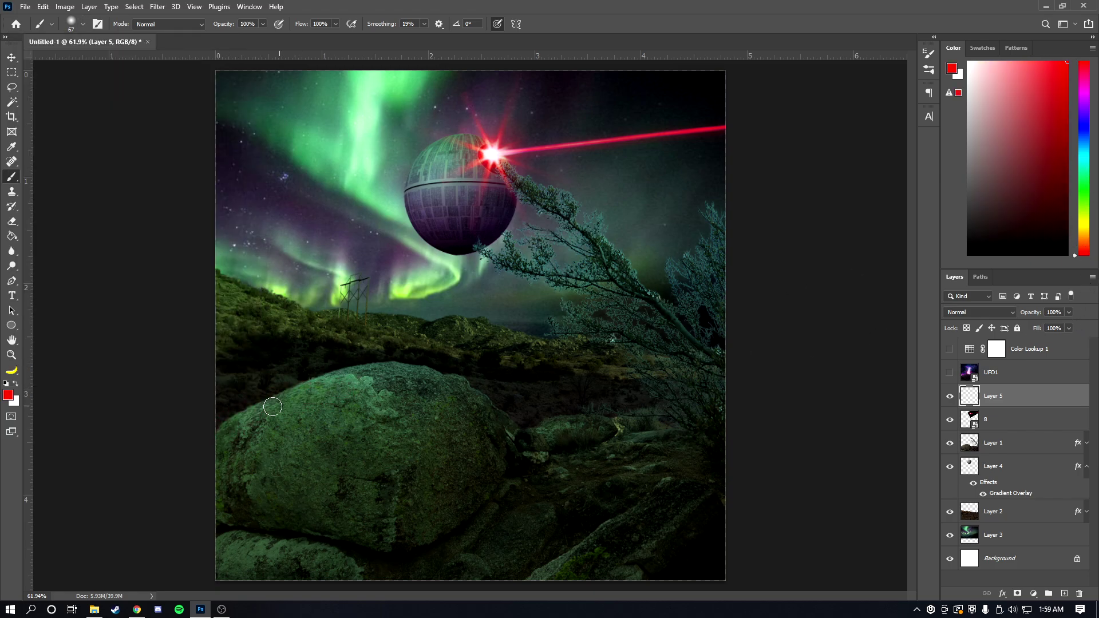
mouse_move(220, 431)
mouse_down()
mouse_move(358, 374)
mouse_move(341, 374)
mouse_move(398, 369)
mouse_move(503, 421)
mouse_up()
drag(532, 572, 672, 491)
drag(612, 568, 690, 506)
drag(534, 457, 643, 442)
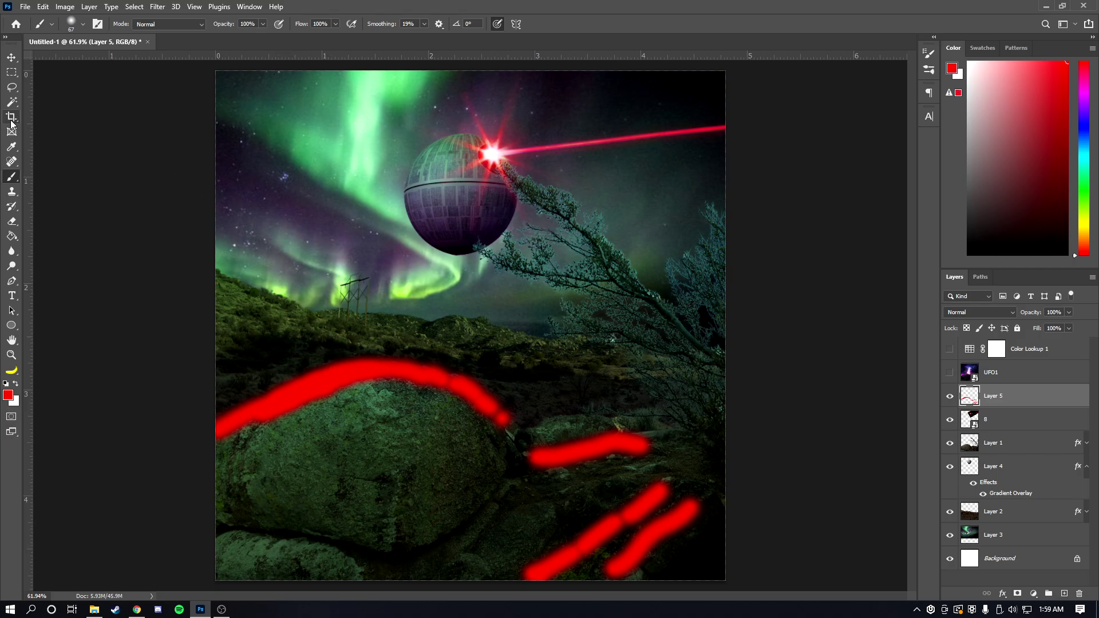
Step: Thin the red glow strokes along the boulder and smaller rocks with an 86 px Soft Round eraser
click(11, 221)
click(73, 24)
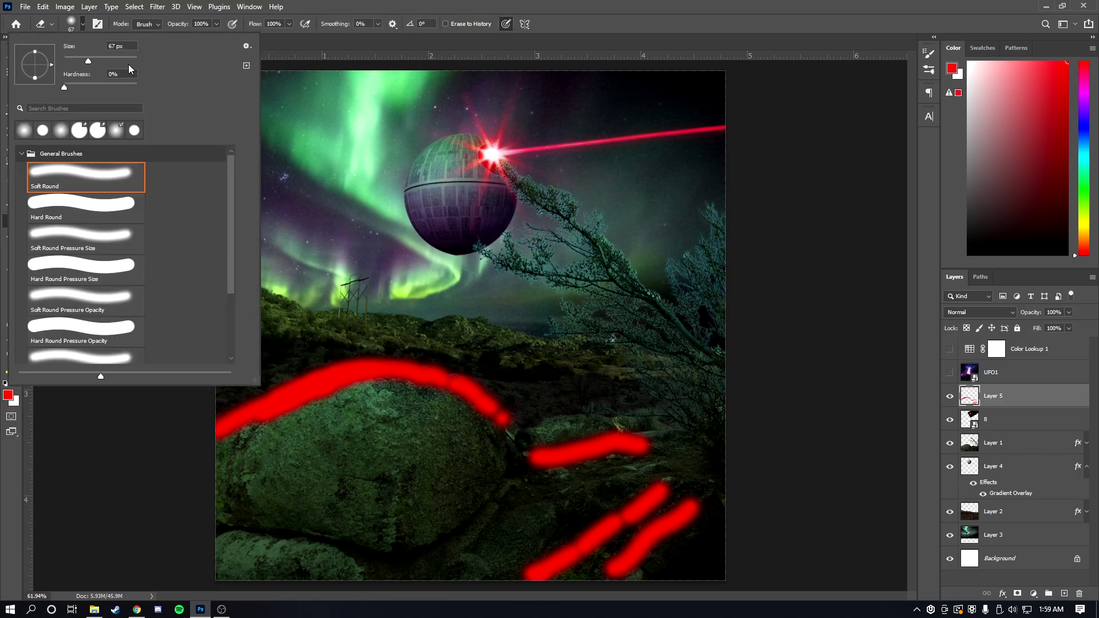
key(Return)
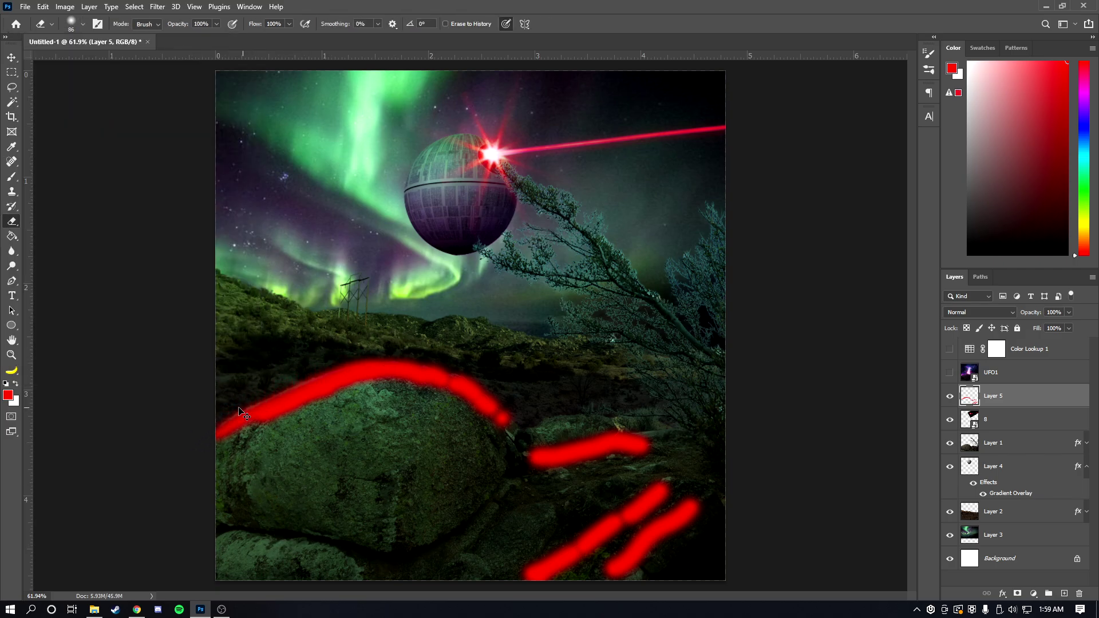
mouse_move(248, 392)
mouse_down()
mouse_move(380, 350)
mouse_move(539, 384)
mouse_move(504, 434)
mouse_move(432, 407)
mouse_move(463, 409)
mouse_move(429, 395)
mouse_move(378, 388)
mouse_move(206, 456)
mouse_up()
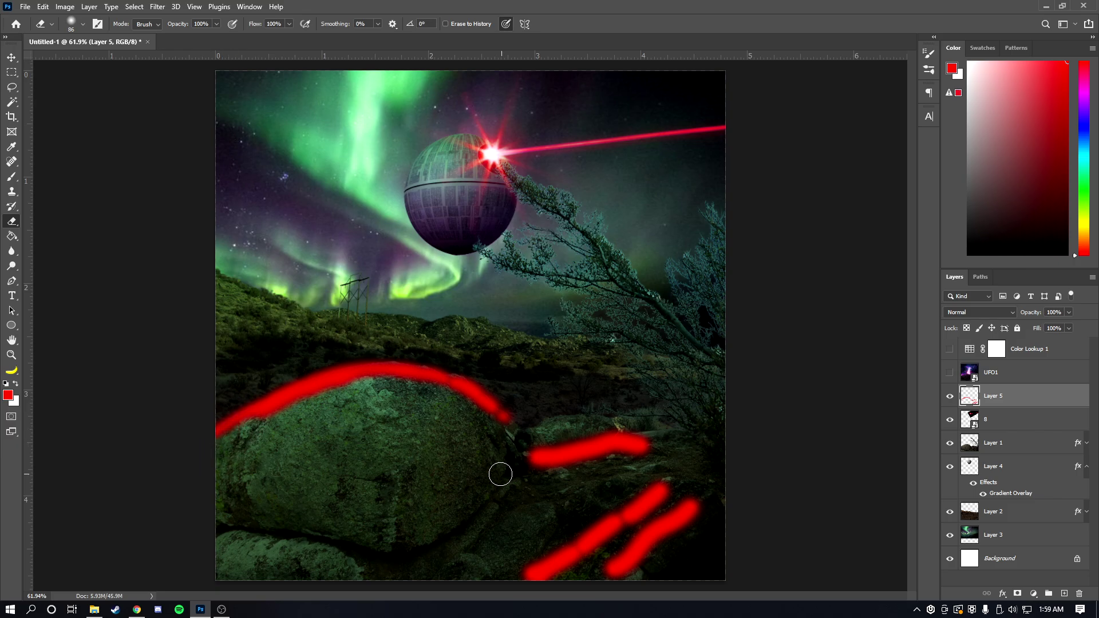
mouse_move(569, 472)
mouse_down()
mouse_move(668, 453)
mouse_move(642, 425)
mouse_move(525, 446)
mouse_move(601, 430)
mouse_up()
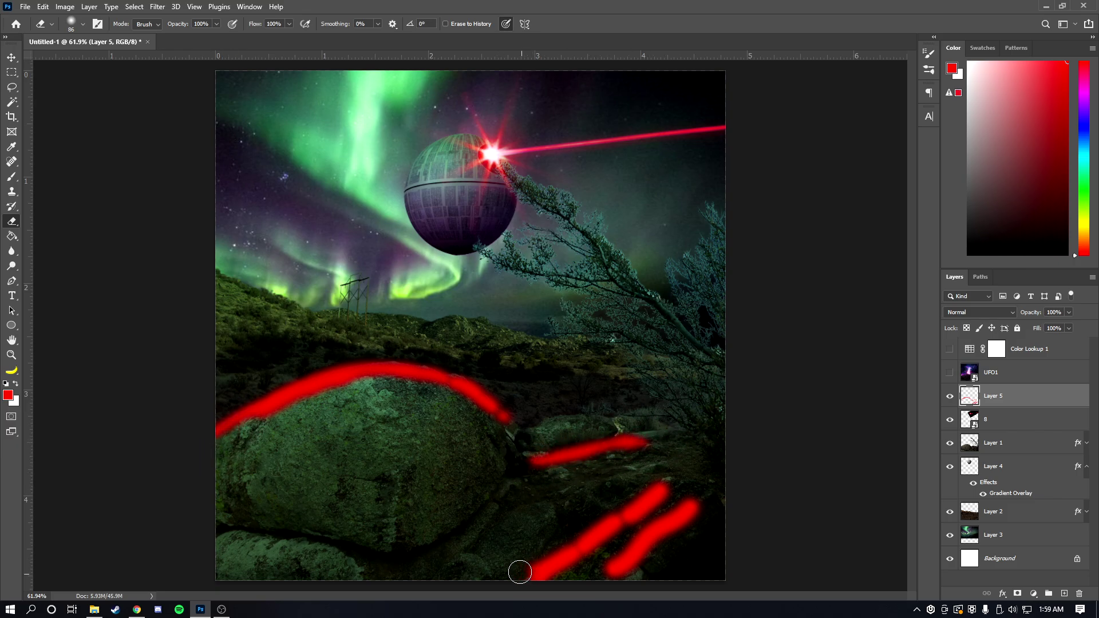
mouse_move(584, 559)
mouse_down()
mouse_move(623, 535)
mouse_move(590, 575)
mouse_move(619, 580)
mouse_move(724, 521)
mouse_move(672, 554)
mouse_move(716, 511)
mouse_move(676, 513)
mouse_up()
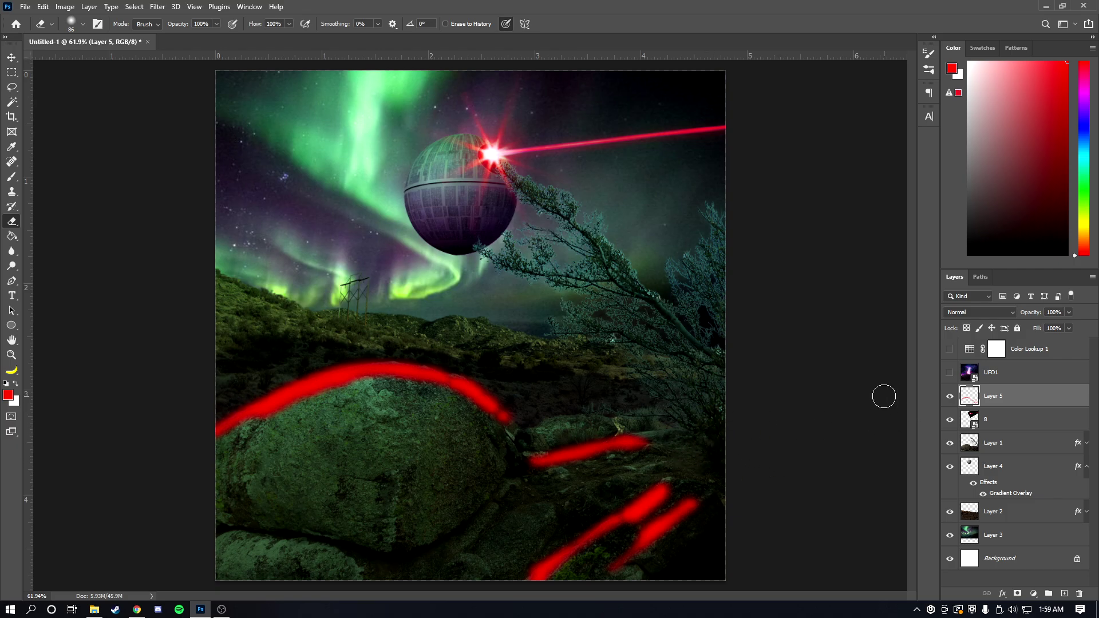
Step: Cycle through blend modes for the red glow layer and set it to Soft Light
click(977, 312)
click(978, 311)
scroll(977, 312, down, 3)
scroll(977, 311, down, 3)
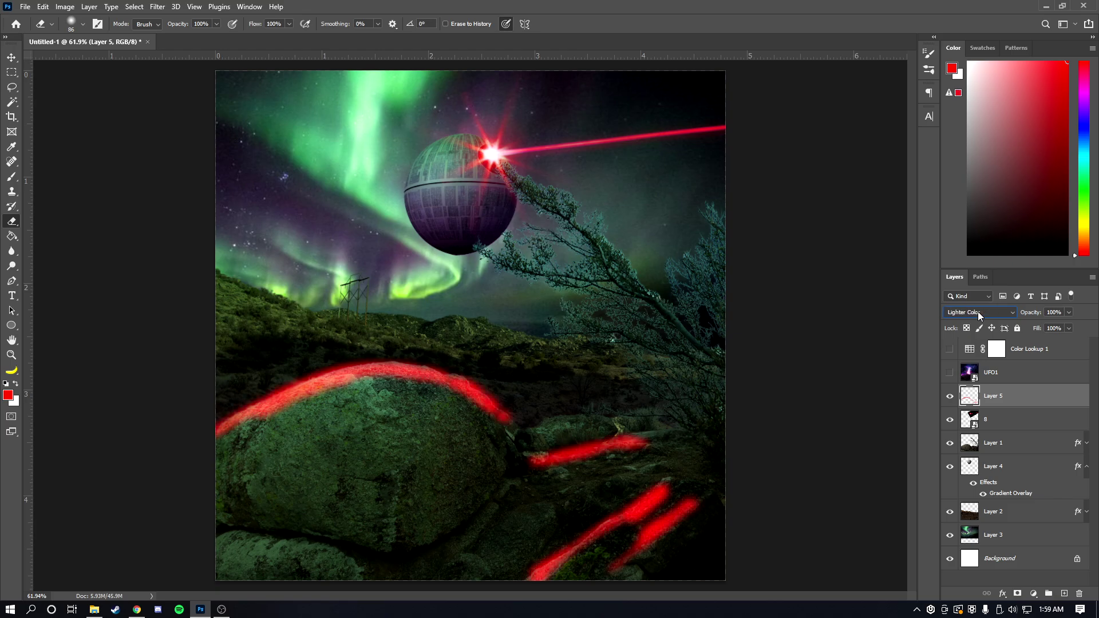
scroll(977, 312, down, 1)
scroll(977, 311, down, 2)
scroll(978, 312, up, 1)
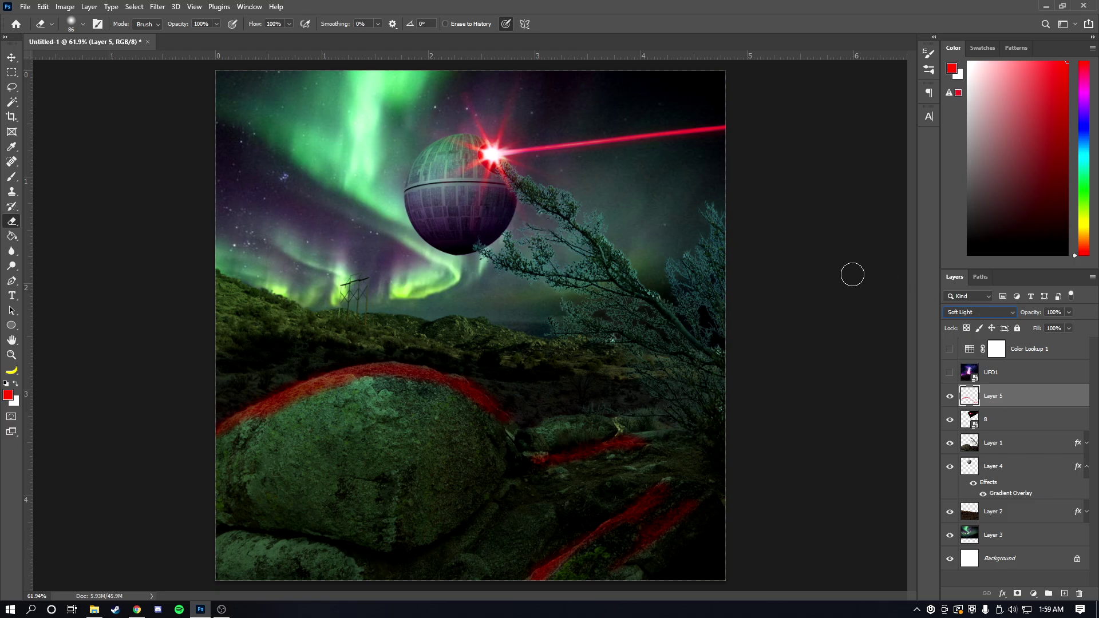
Step: Soften the red glow strokes with a Gaussian Blur and erase the spill above the boulder's top edge
click(155, 6)
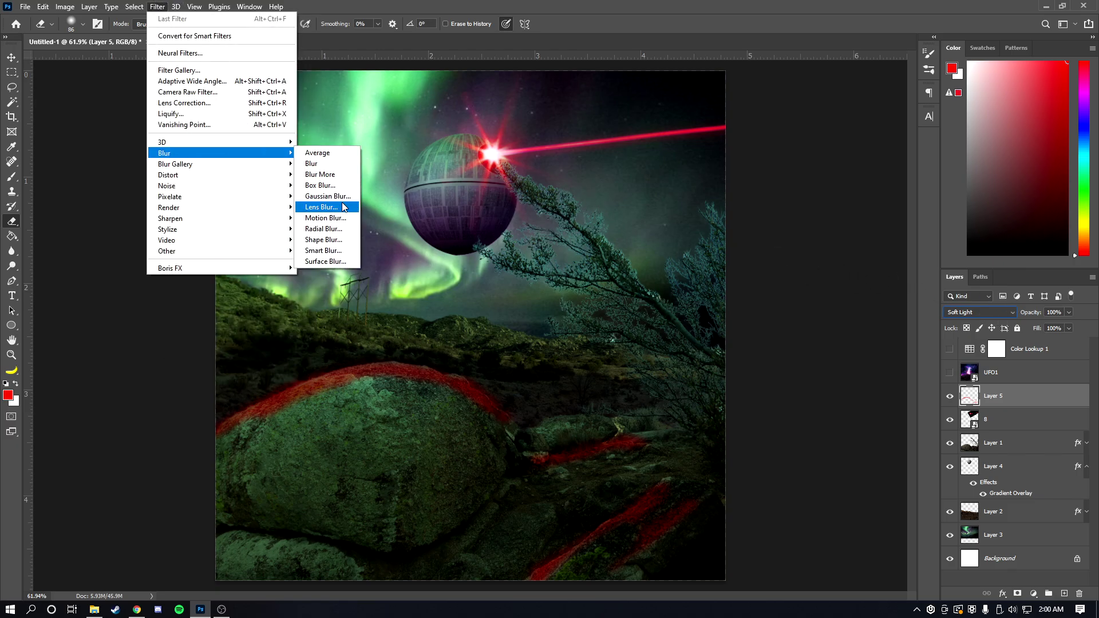
click(335, 197)
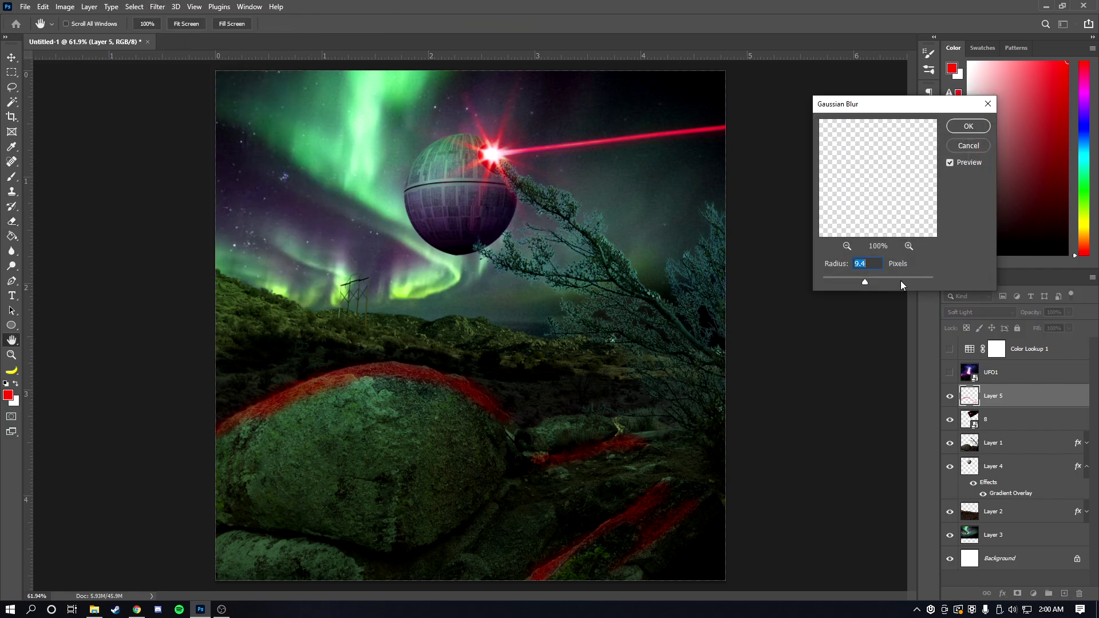
click(881, 281)
drag(868, 282, 873, 283)
click(973, 127)
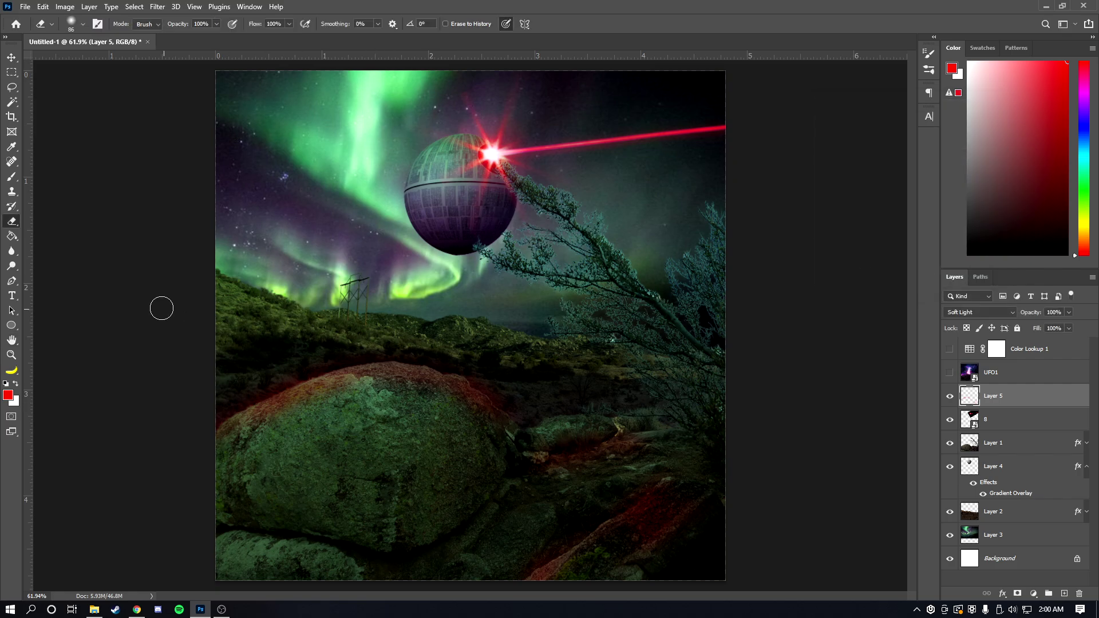
mouse_move(303, 378)
mouse_down()
mouse_move(213, 423)
mouse_move(242, 399)
mouse_up()
mouse_move(167, 344)
mouse_down()
mouse_move(214, 416)
mouse_move(224, 399)
mouse_move(294, 367)
mouse_move(253, 383)
mouse_move(422, 346)
mouse_move(506, 367)
mouse_move(585, 412)
mouse_move(551, 439)
mouse_move(579, 425)
mouse_up()
Step: Set the red glow layer's blend mode to Color and turn the Color Lookup 1 layer on
click(979, 312)
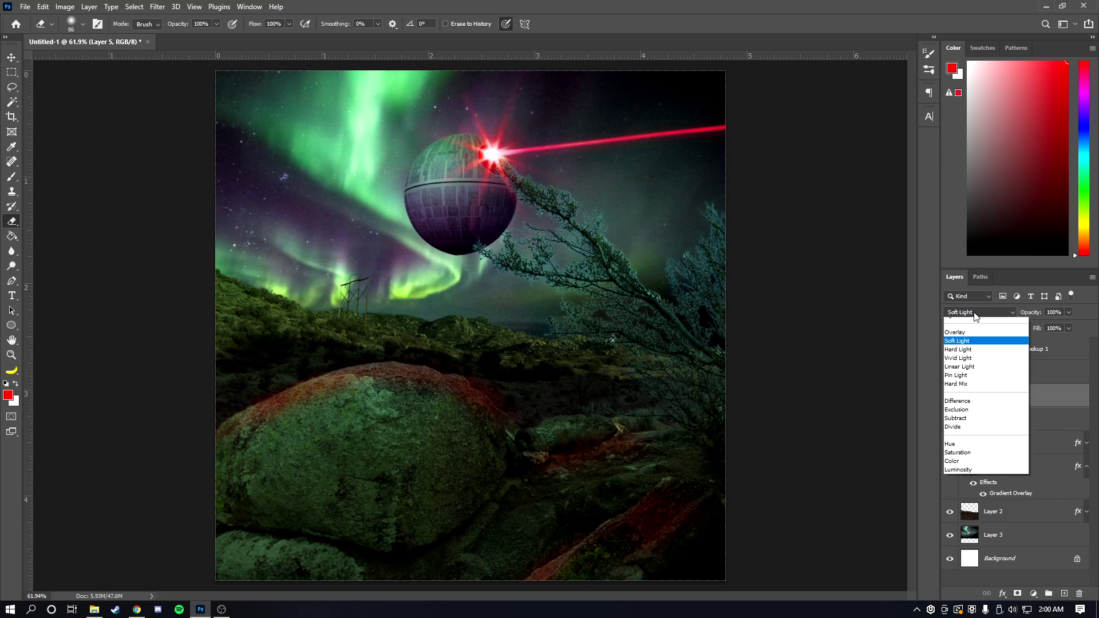
click(973, 412)
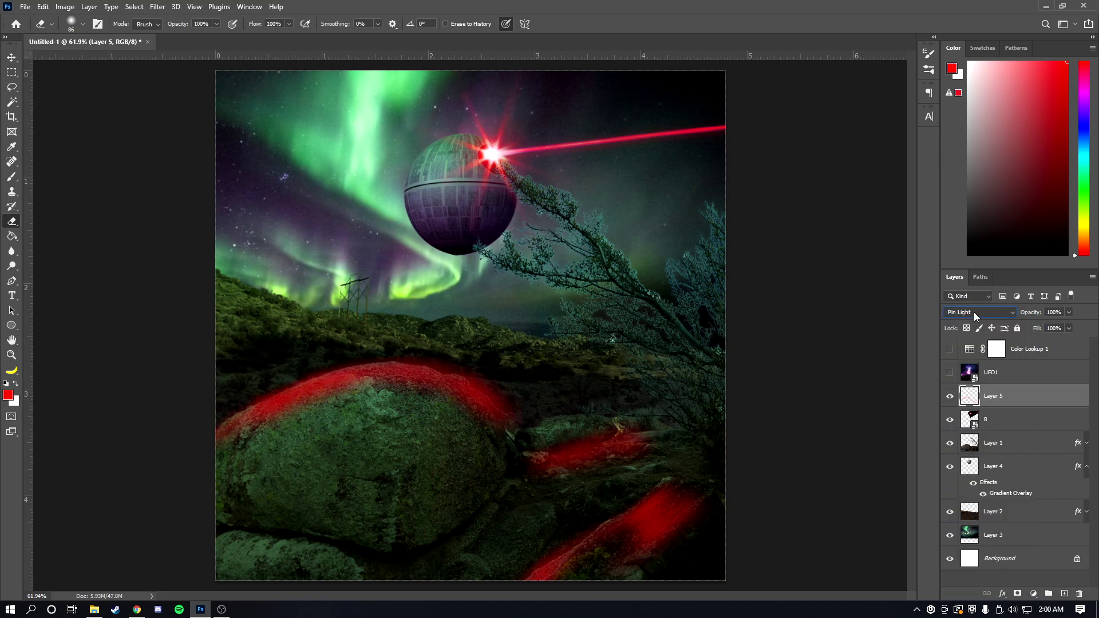
key(Down)
key(Down)
key(Down)
key(Down)
key(Down)
key(Down)
key(Down)
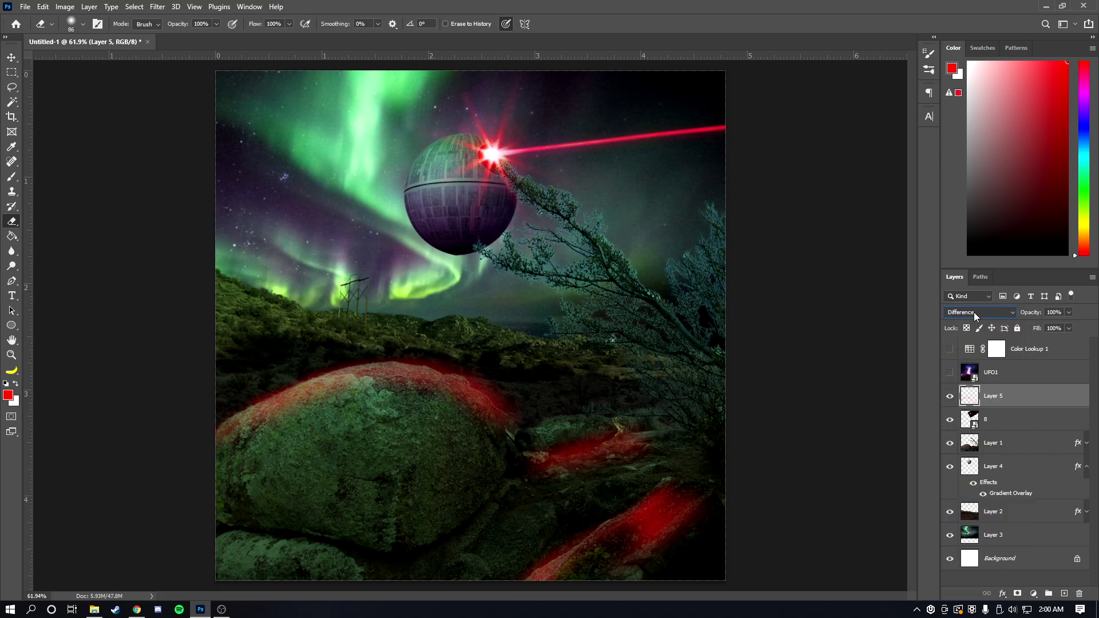
key(Down)
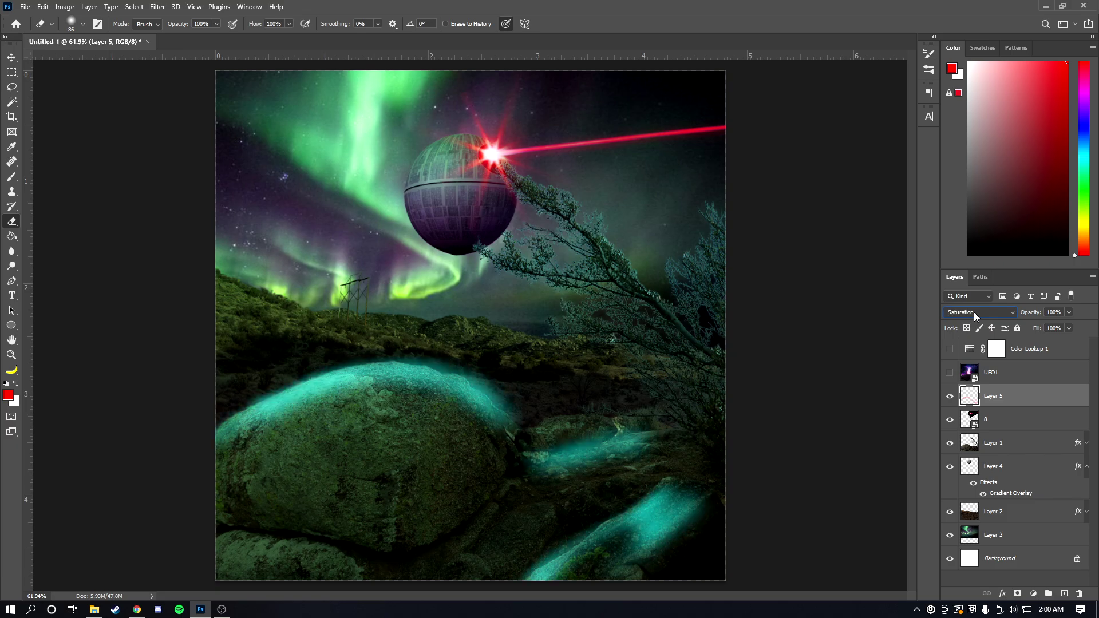
click(950, 349)
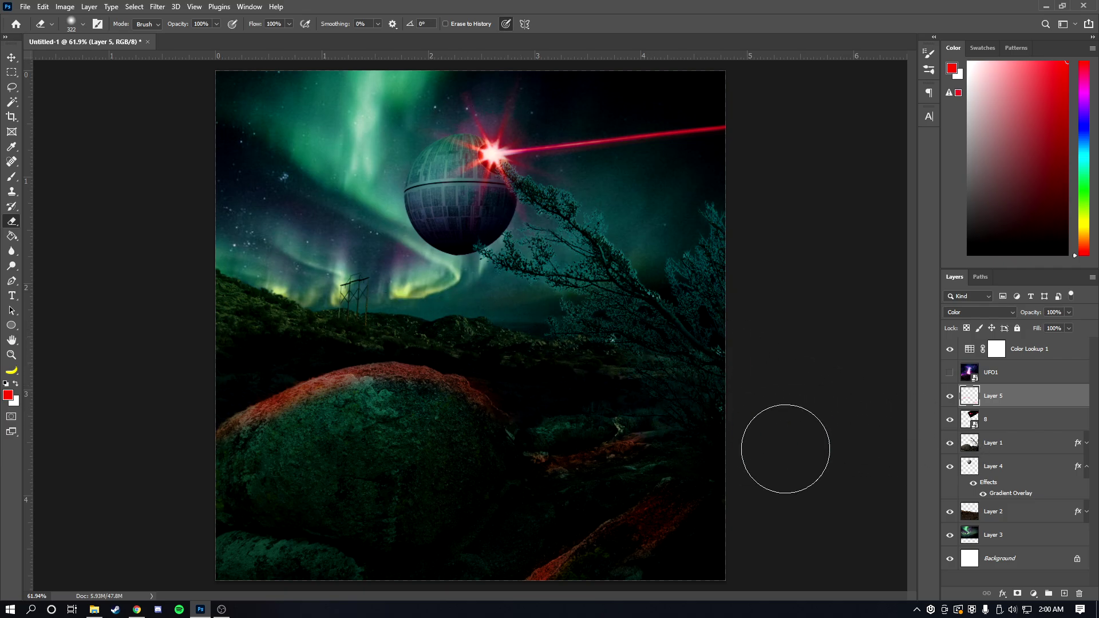
Step: Check Layer 3's visibility and try changing Layer 2's Color Overlay to red ff0000
click(990, 535)
click(949, 534)
click(949, 535)
click(985, 512)
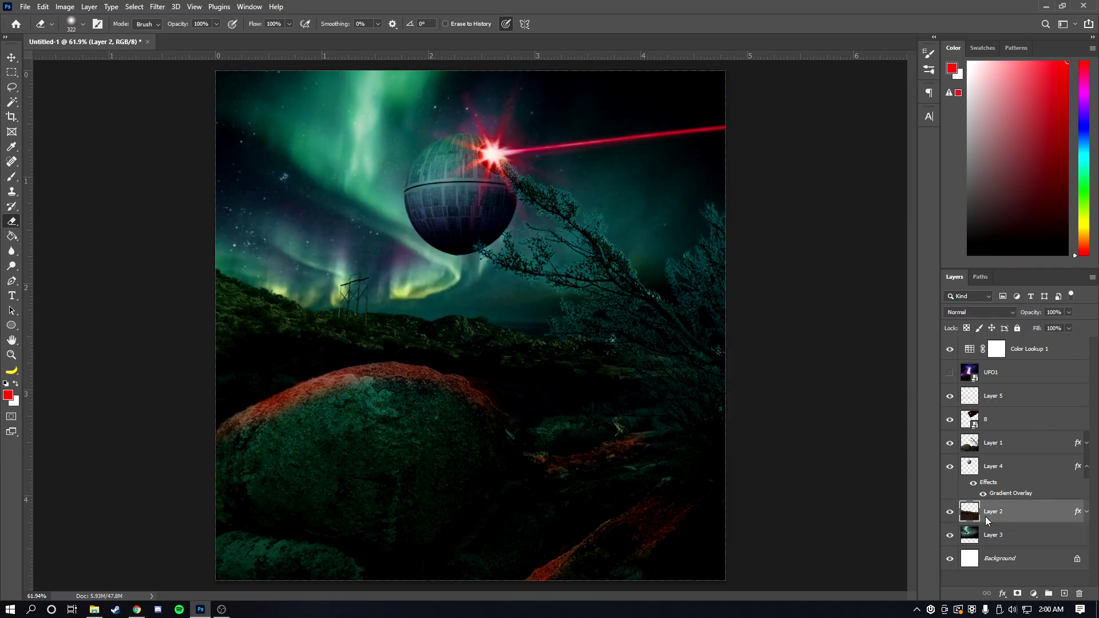
right_click(985, 517)
click(994, 46)
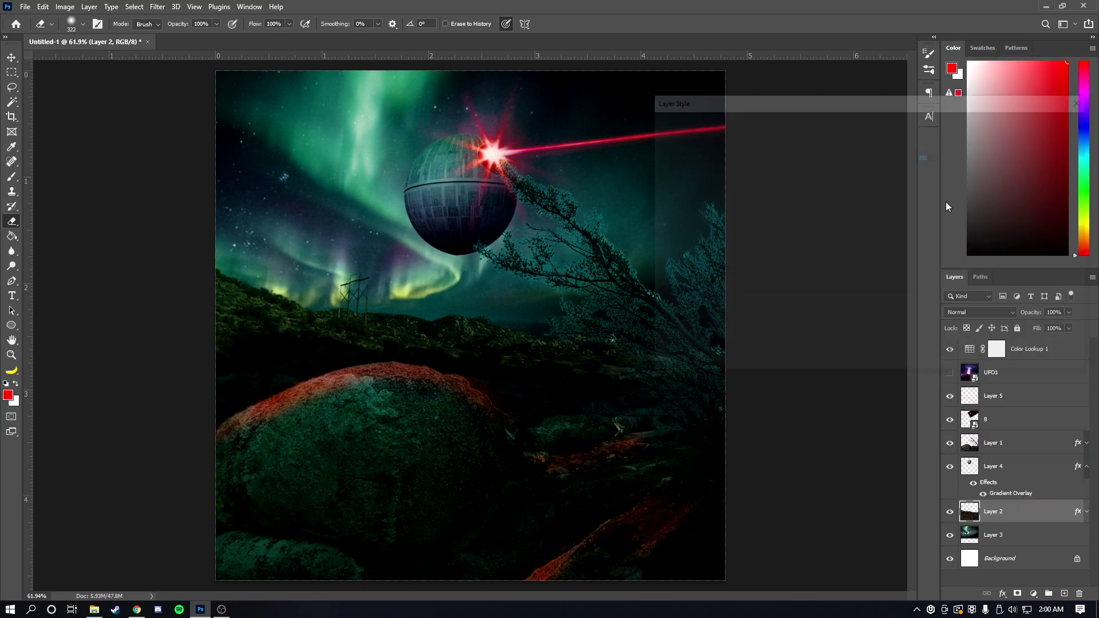
click(695, 259)
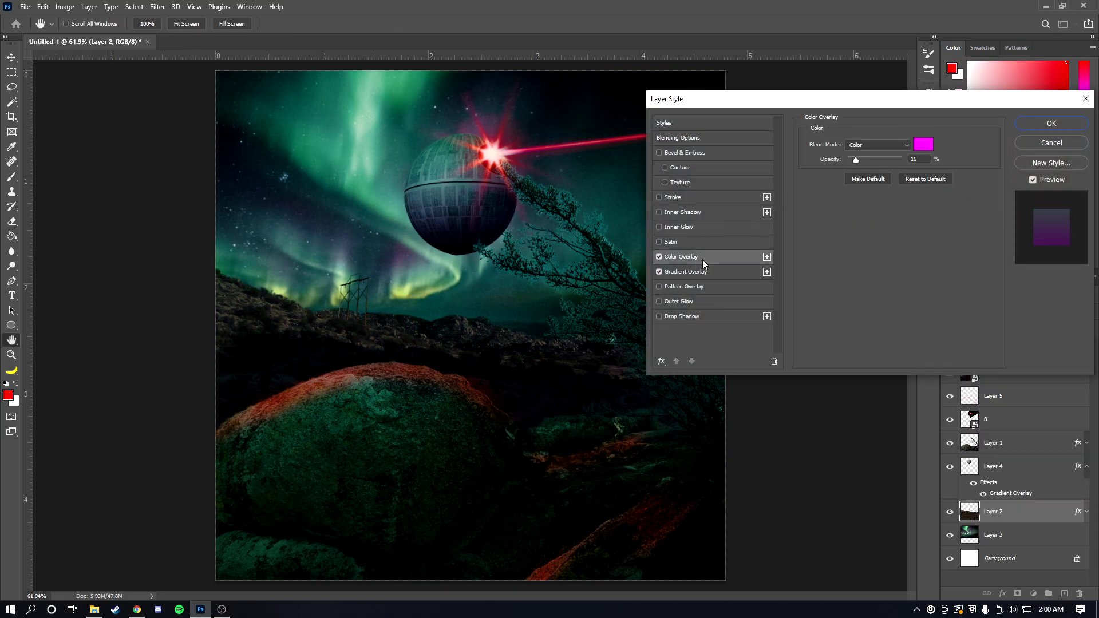
click(930, 144)
click(954, 232)
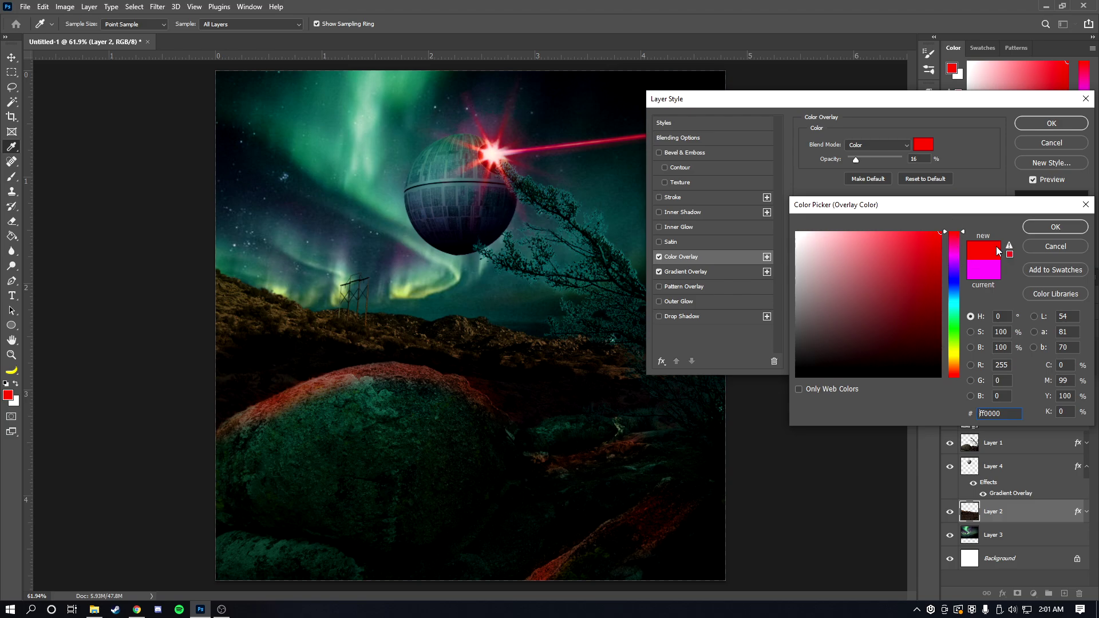
click(1038, 228)
Step: Try a stronger opacity and the Luminosity blend mode for Layer 2's red Color Overlay, and discard the style changes
drag(857, 159, 906, 160)
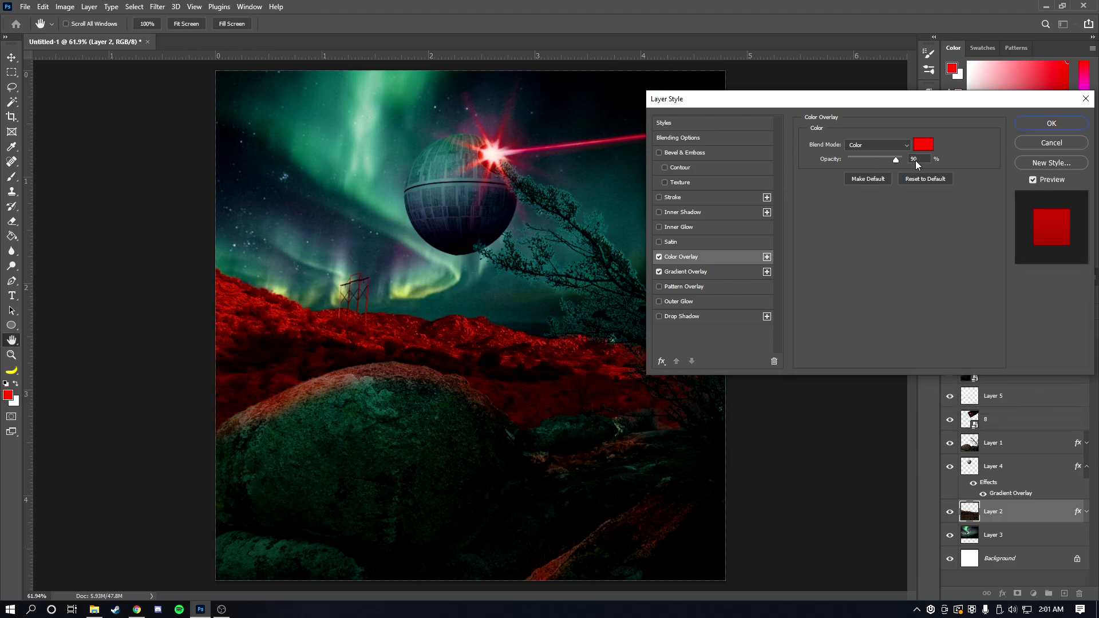
click(849, 160)
click(865, 146)
key(Down)
key(Return)
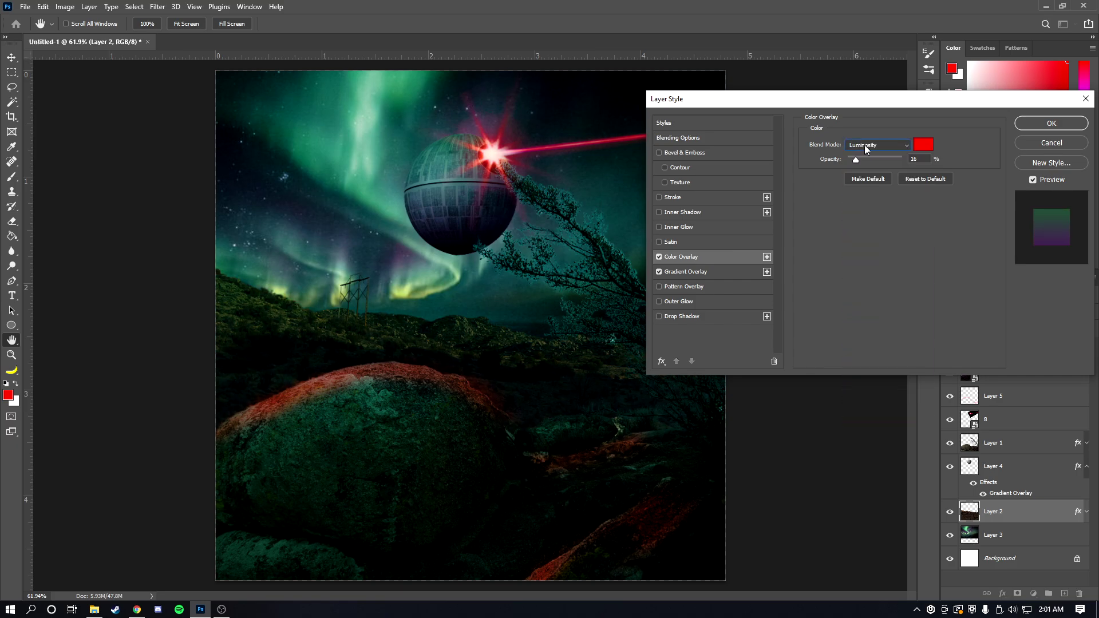
click(1035, 144)
Step: Turn laser layer B off and on to check it, and select Layer 5
key(e)
click(1024, 421)
click(949, 419)
click(949, 419)
click(1018, 442)
click(1014, 402)
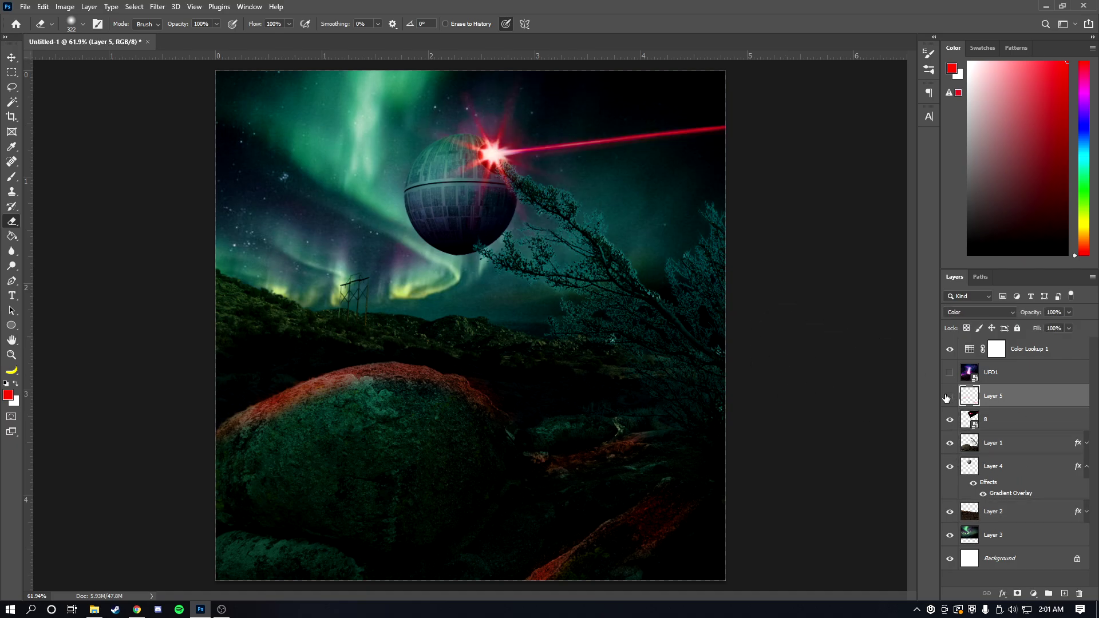
Step: Try painting a thin red stroke on Layer 5 with a much smaller brush, and undo it
scroll(319, 343, up, 4)
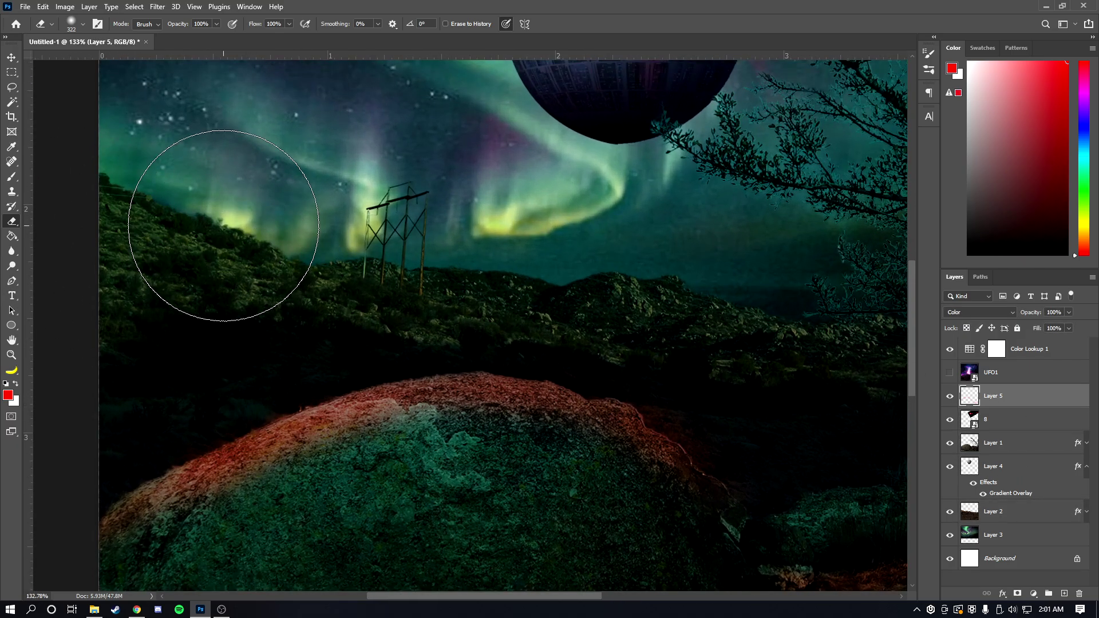
key(b)
scroll(379, 241, up, 4)
key(bracketleft)
key(bracketleft)
key(bracketleft)
key(bracketleft)
key(bracketleft)
right_click(435, 314)
mouse_move(343, 416)
mouse_down()
mouse_move(463, 443)
mouse_move(438, 452)
mouse_up()
key(ctrl+z)
scroll(446, 435, down, 5)
scroll(473, 413, down, 3)
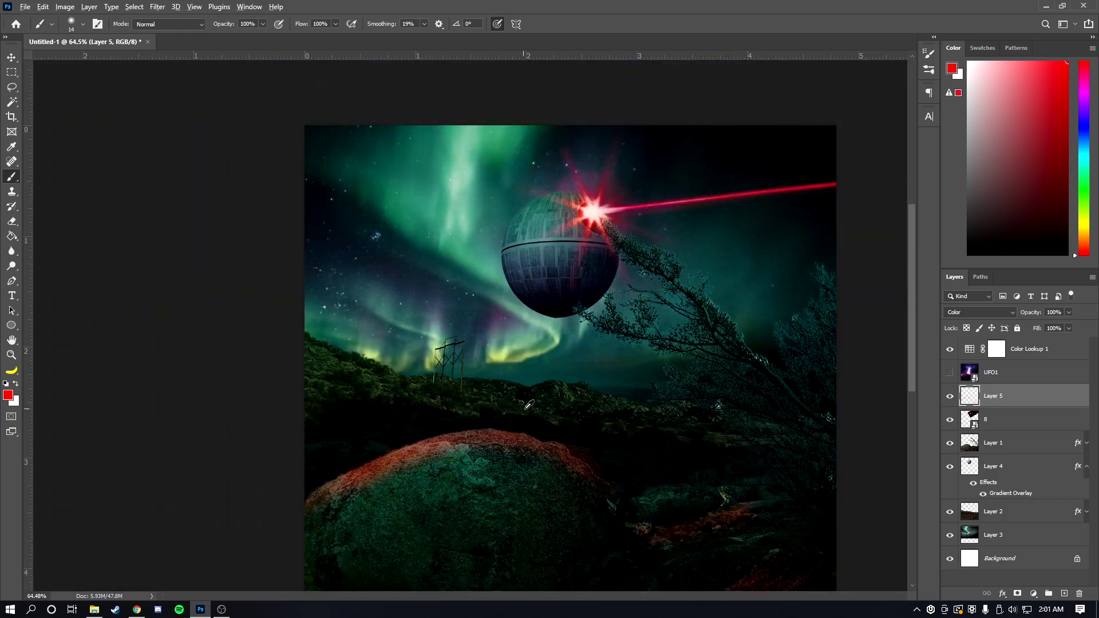
Step: Paste the smoke image as a new layer, hide Color Lookup 1, and move the smoke directly below Layer 1
scroll(473, 413, up, 2)
key(l)
key(ctrl+v)
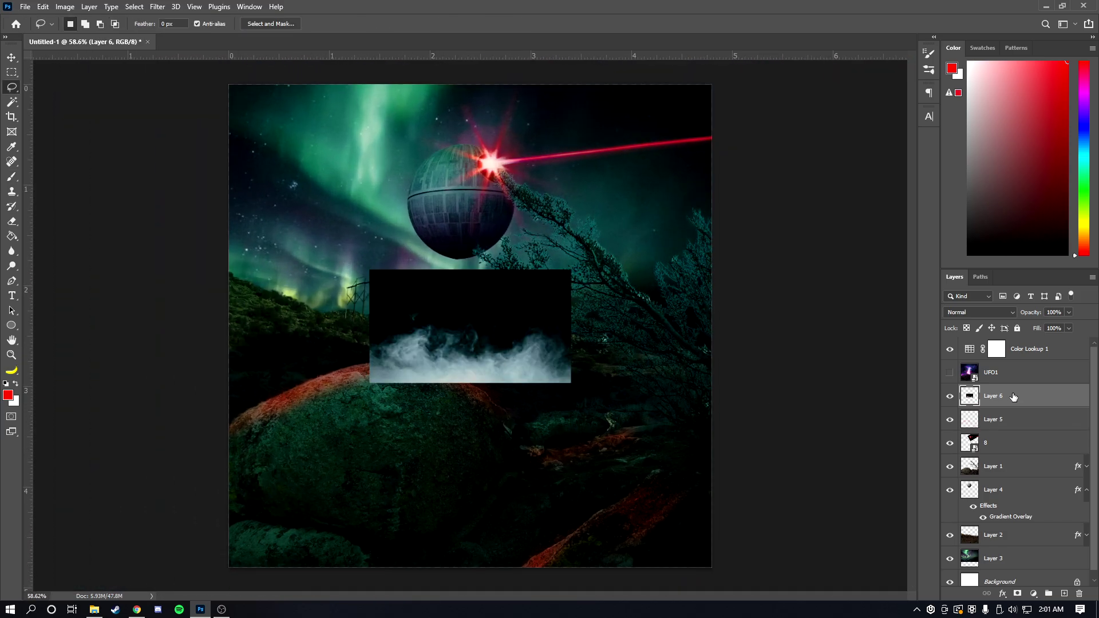
click(949, 349)
drag(1005, 404, 1002, 479)
Step: Enlarge the smoke image to span the canvas width and position its fog just behind the boulder
key(ctrl+t)
drag(462, 348, 306, 441)
drag(418, 363, 787, 147)
drag(656, 324, 633, 321)
key(Return)
key(l)
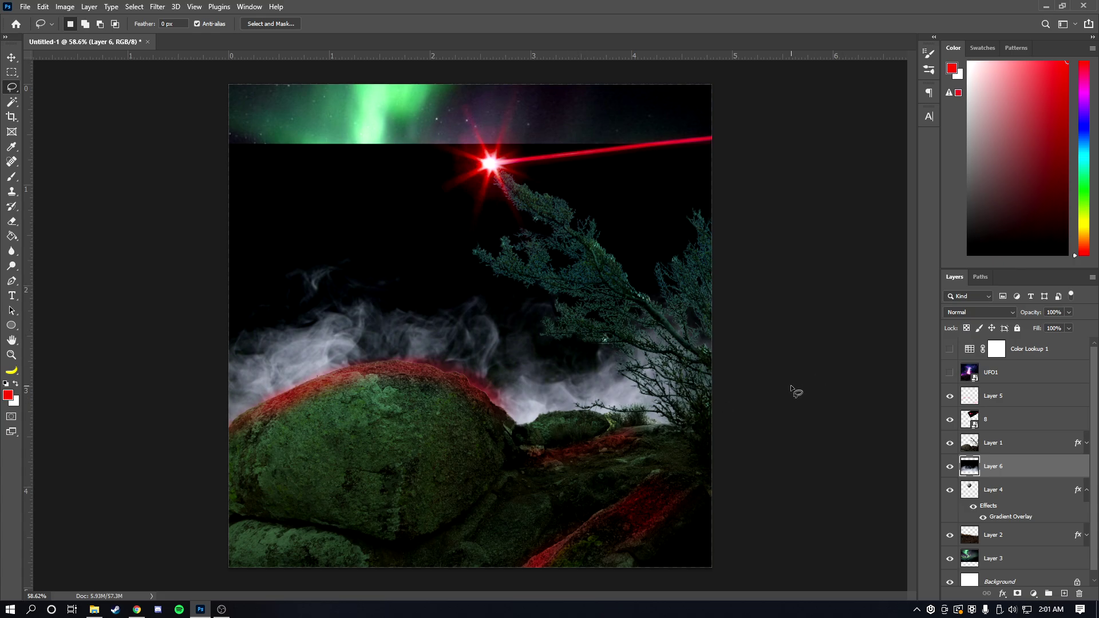
Step: Add a green 00ff60 Color Overlay to the smoke layer with Color blend mode and 29% opacity
right_click(1001, 466)
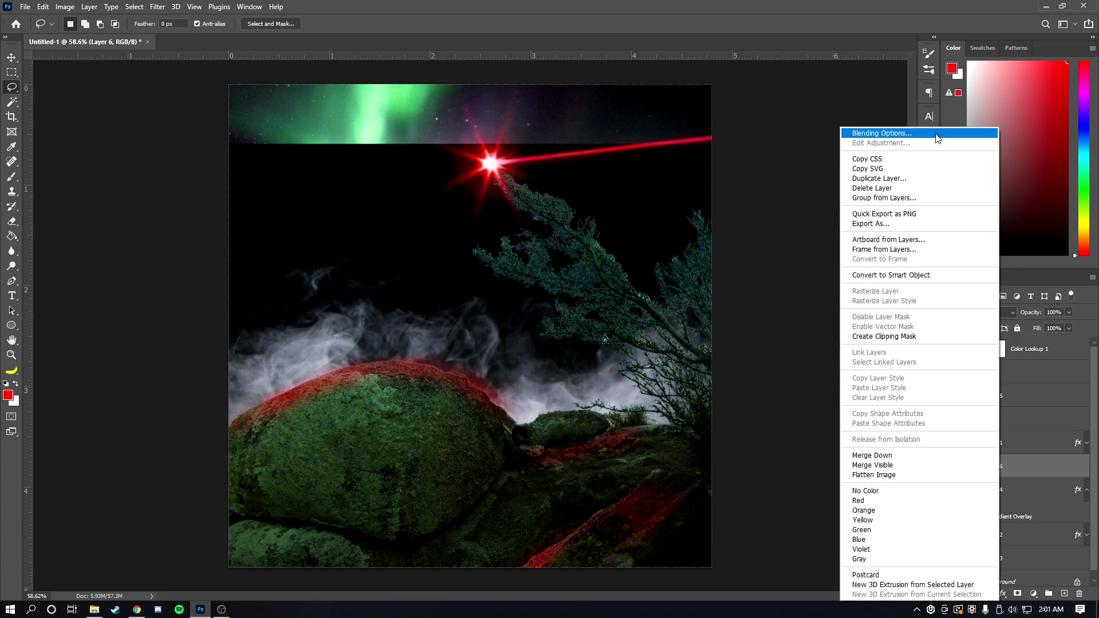
click(936, 135)
click(712, 258)
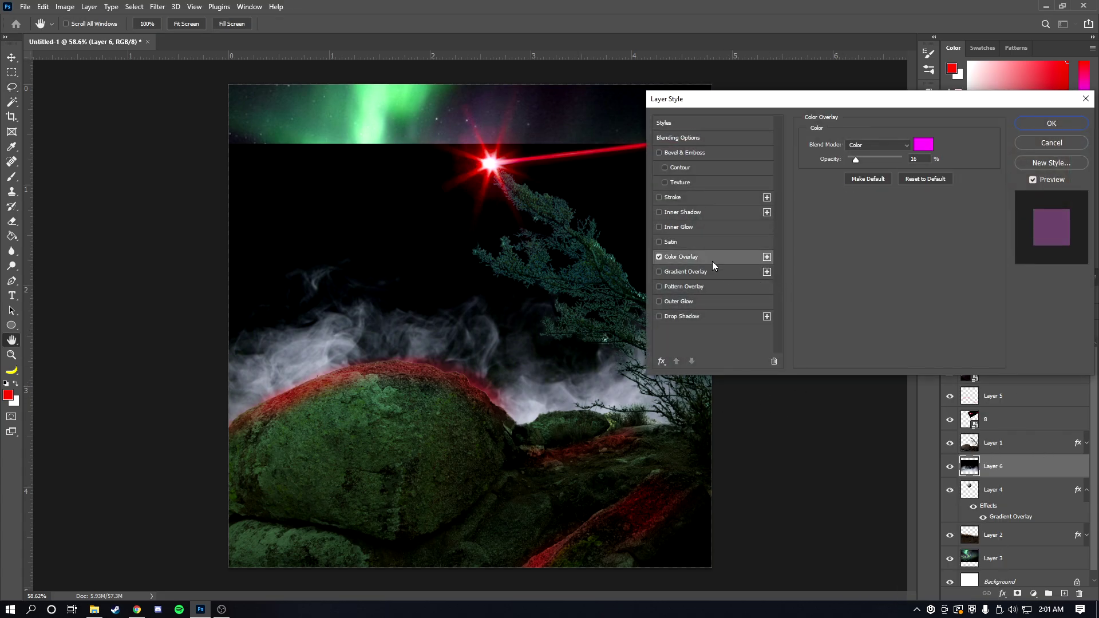
click(923, 144)
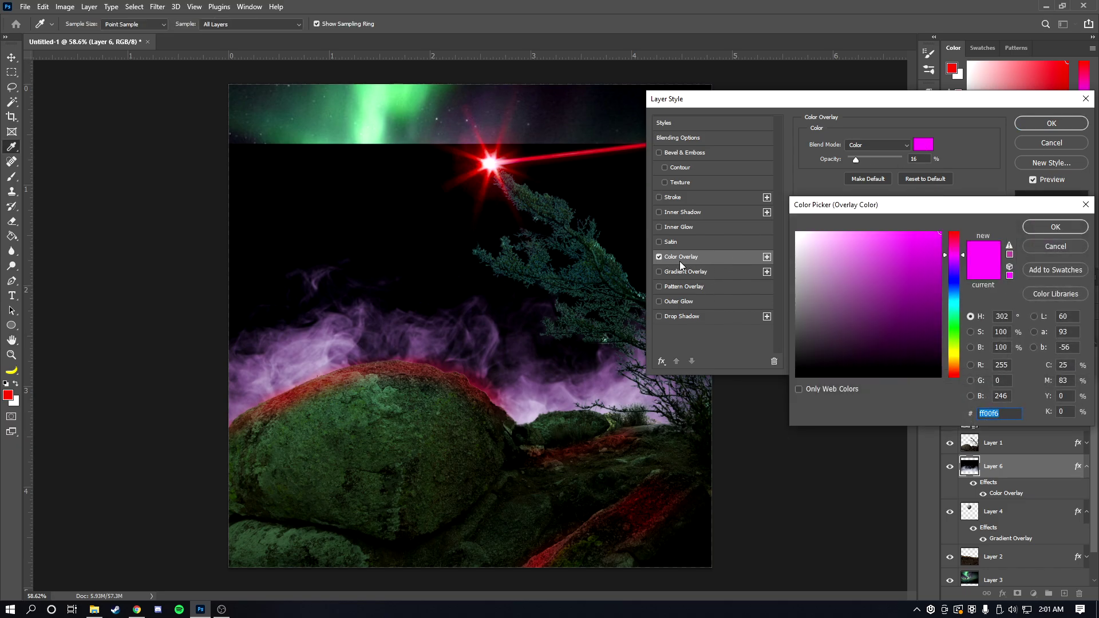
drag(953, 264, 959, 238)
drag(955, 351, 958, 324)
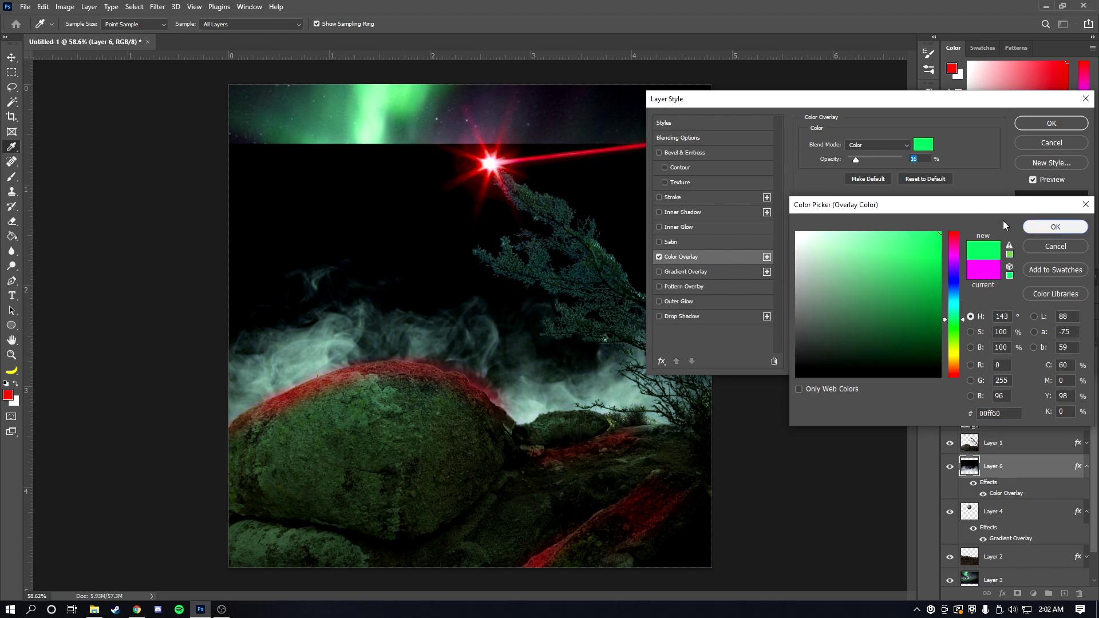
click(1055, 227)
drag(857, 158, 859, 158)
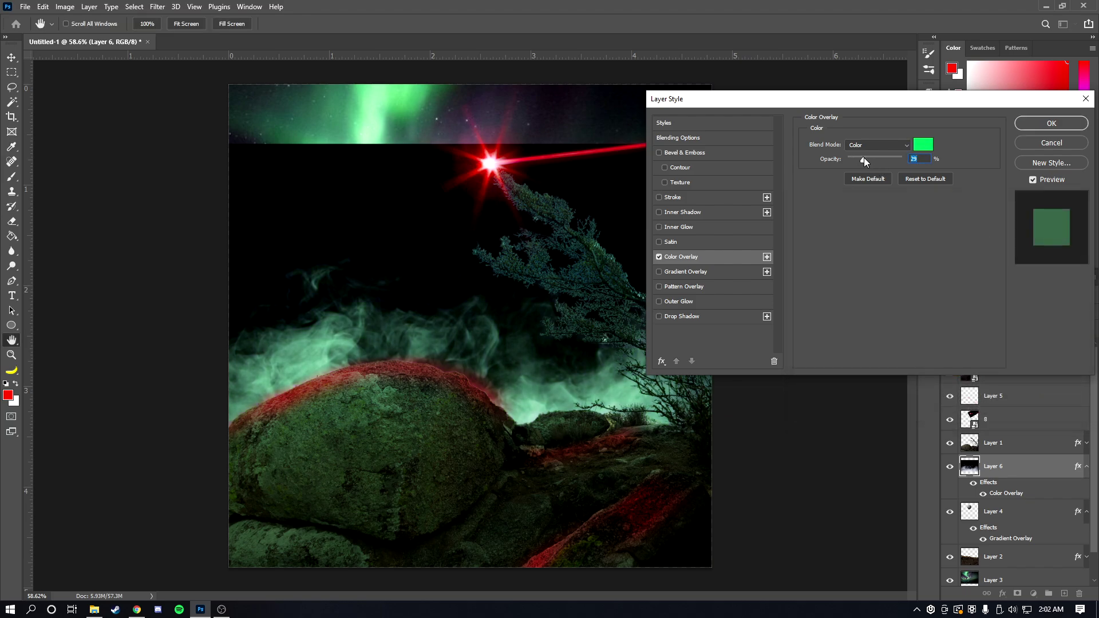
click(1060, 127)
Step: Set the smoke layer's blend mode to Linear Dodge (Add) and lower its opacity to 29%
click(986, 313)
click(986, 312)
scroll(987, 312, down, 3)
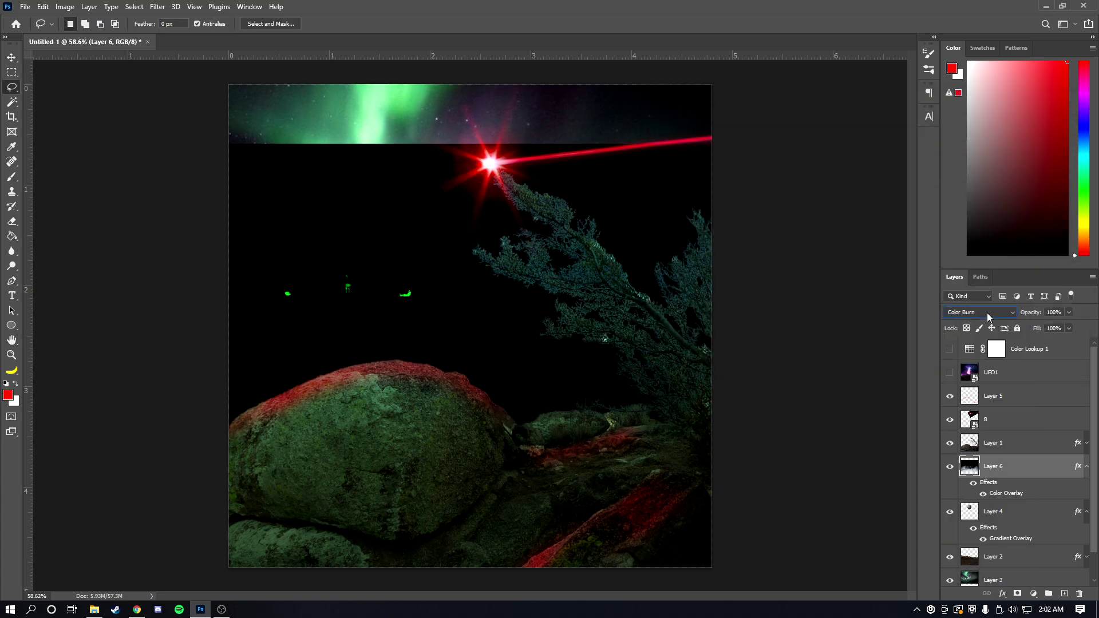
scroll(987, 312, down, 4)
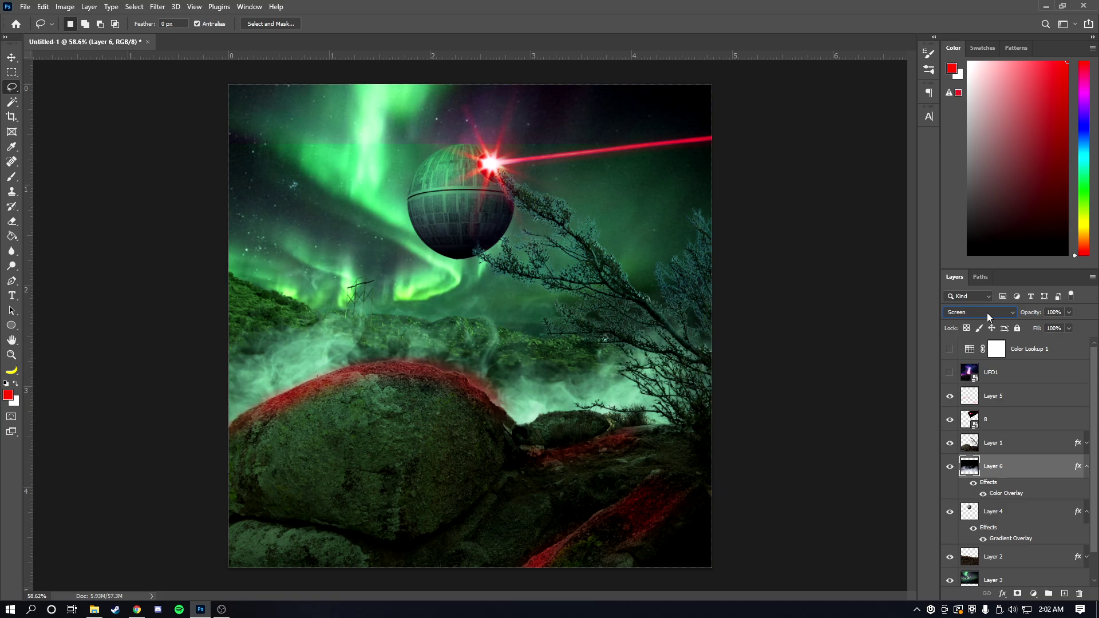
scroll(987, 312, down, 1)
scroll(987, 312, up, 1)
scroll(987, 312, down, 1)
mouse_move(1068, 312)
mouse_down()
mouse_move(1022, 326)
mouse_move(1037, 326)
mouse_up()
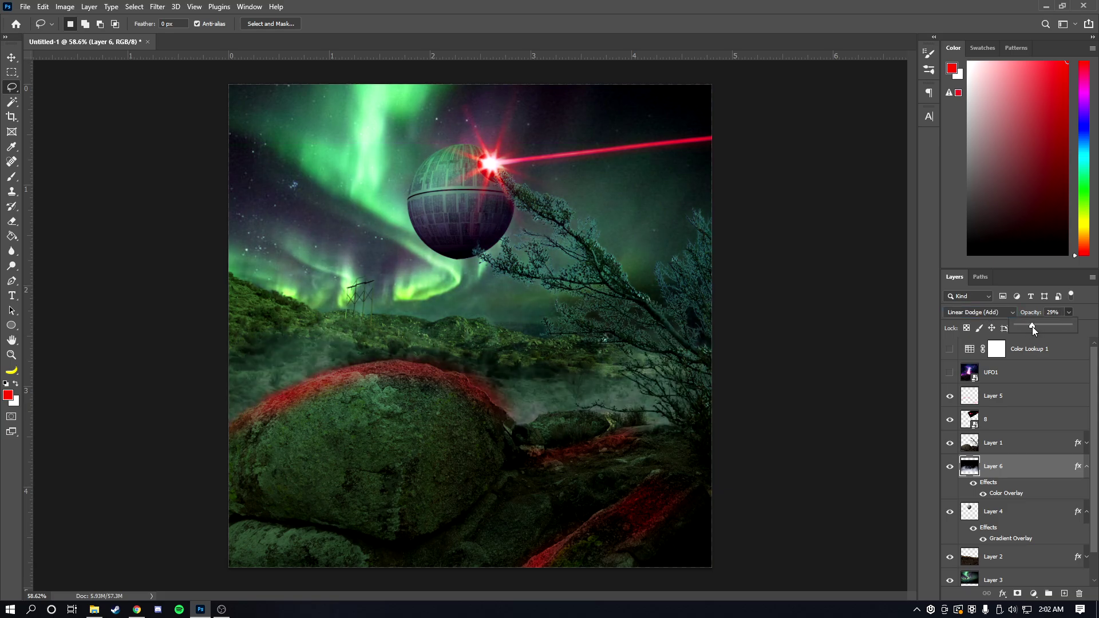
Step: Duplicate the green-tinted smoke layer, Layer 6
right_click(1036, 481)
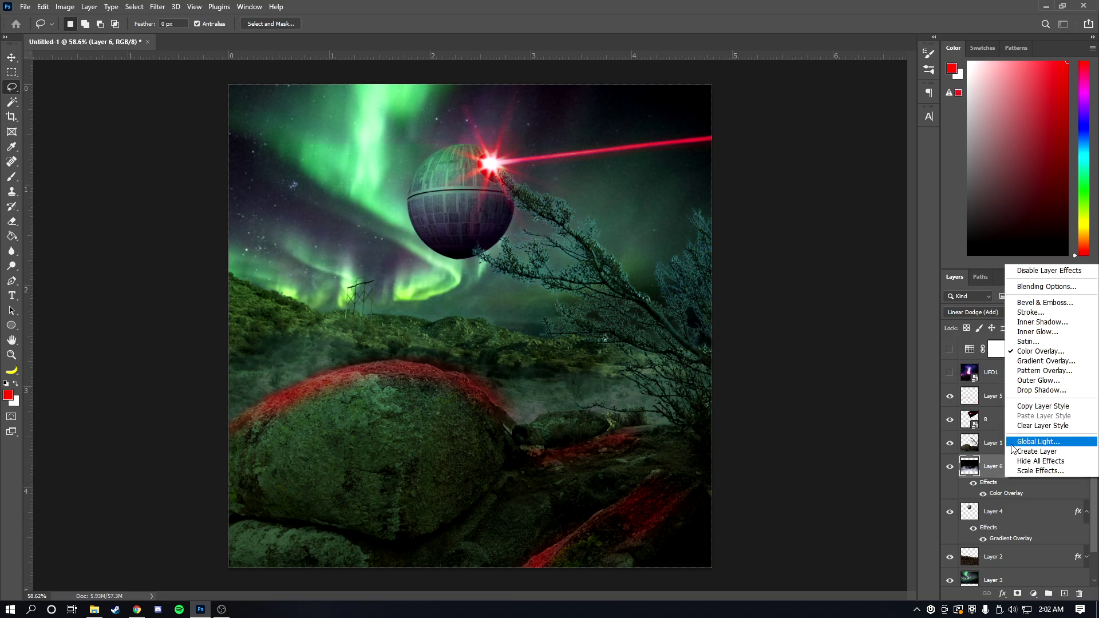
right_click(989, 467)
click(858, 174)
key(Return)
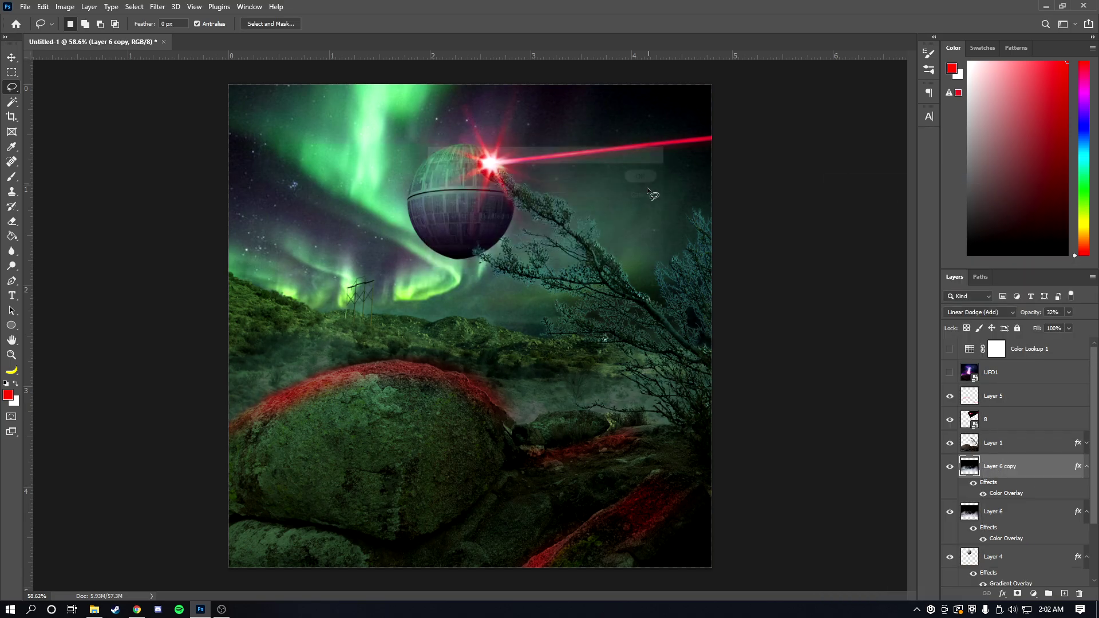
Step: Tint the duplicated smoke pink and blend it in Difference mode at 28% opacity
drag(458, 378, 475, 412)
key(ctrl+z)
click(65, 7)
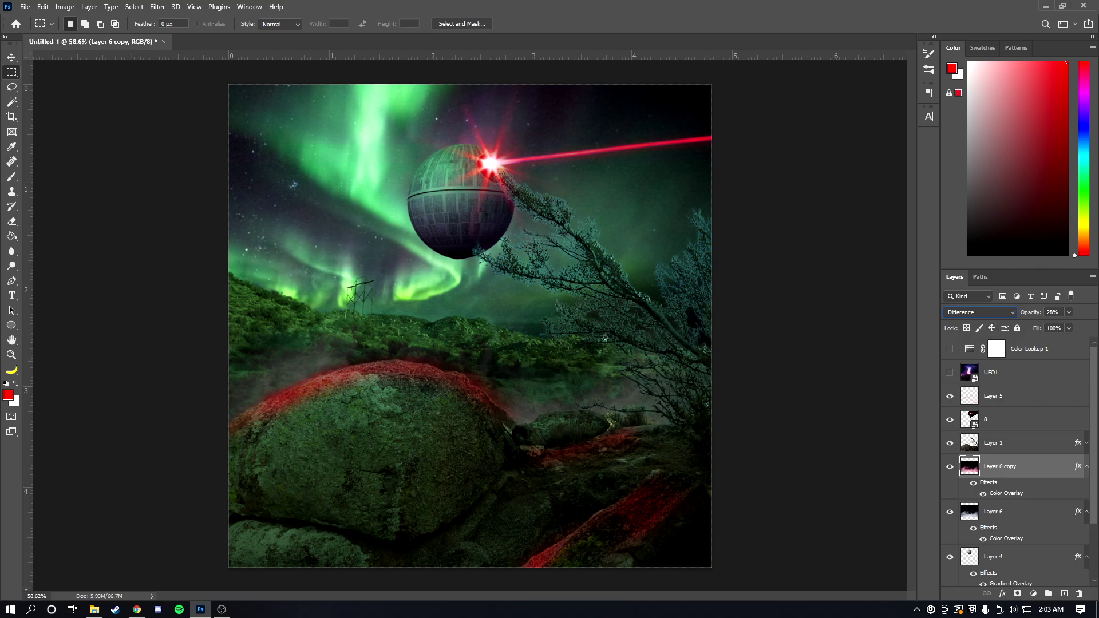
Step: Copy the green bokeh lights image from the browser and paste it as a new layer above the smoke copy
key(alt+Tab)
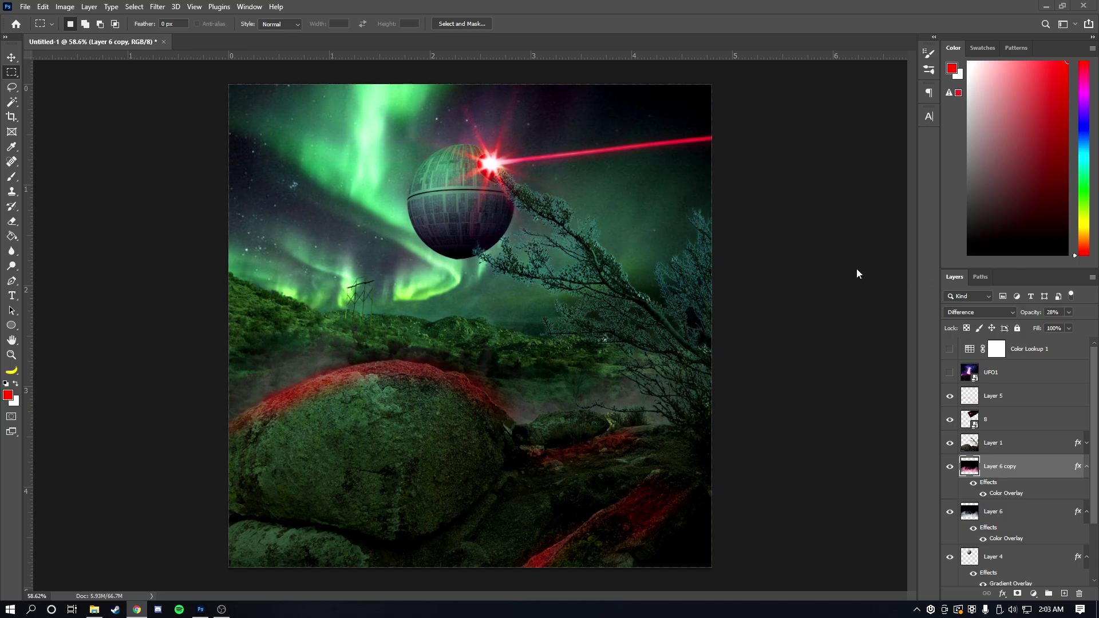
key(alt+Tab)
click(17, 89)
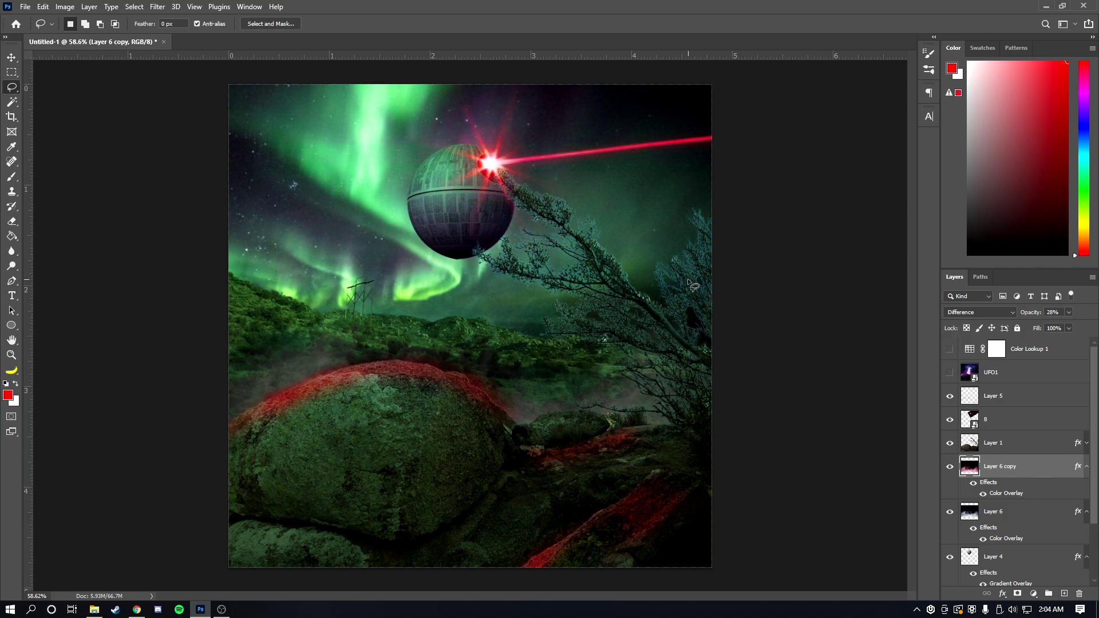
key(ctrl+v)
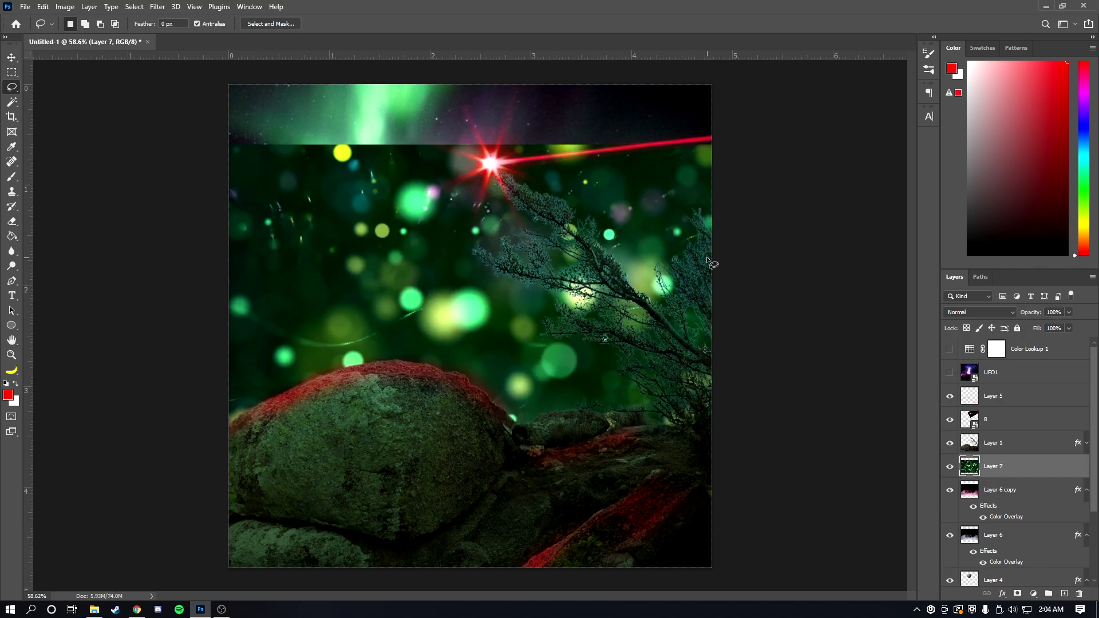
Step: Transform the bokeh image so it stretches across the full canvas width and covers the sky
mouse_move(983, 466)
mouse_down()
mouse_move(993, 417)
mouse_move(994, 464)
mouse_up()
key(ctrl+t)
drag(583, 357, 582, 296)
scroll(626, 333, down, 1)
drag(837, 434, 703, 432)
Step: Try different blend modes on the bokeh layer, including Linear Burn and Screen
click(963, 311)
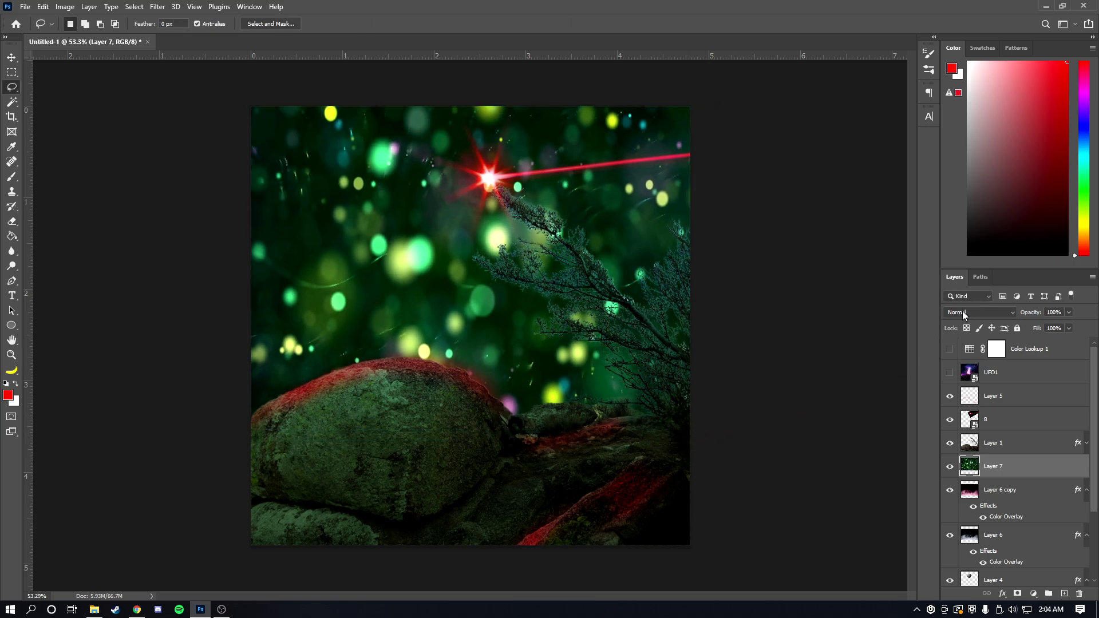
scroll(966, 309, down, 4)
scroll(966, 309, down, 5)
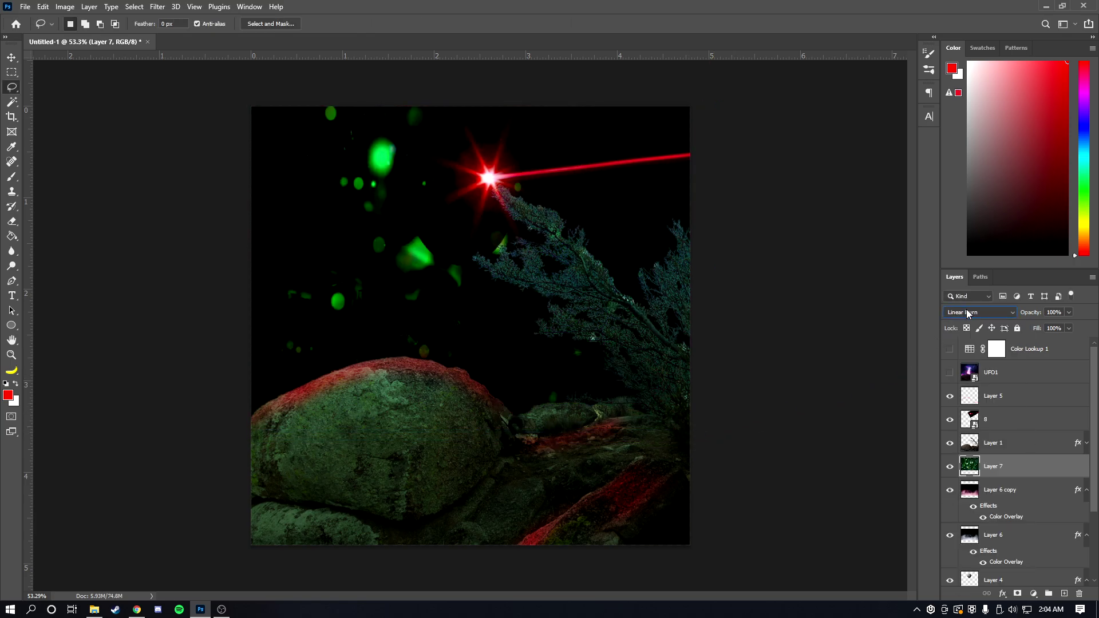
scroll(966, 309, up, 1)
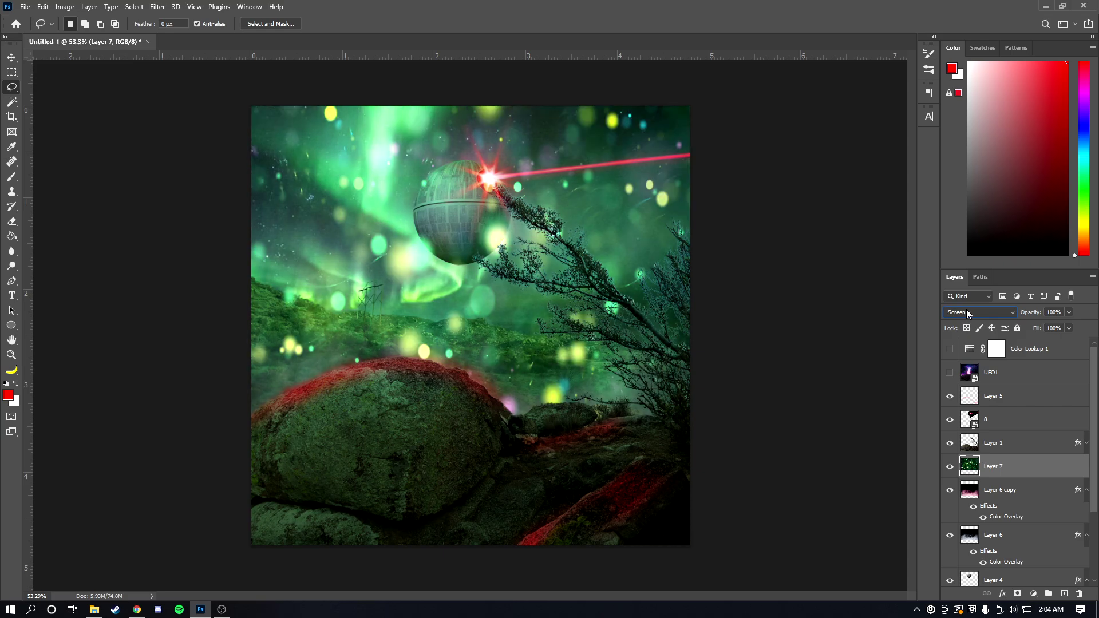
scroll(967, 310, down, 1)
scroll(966, 310, up, 1)
scroll(967, 310, down, 1)
scroll(966, 310, up, 1)
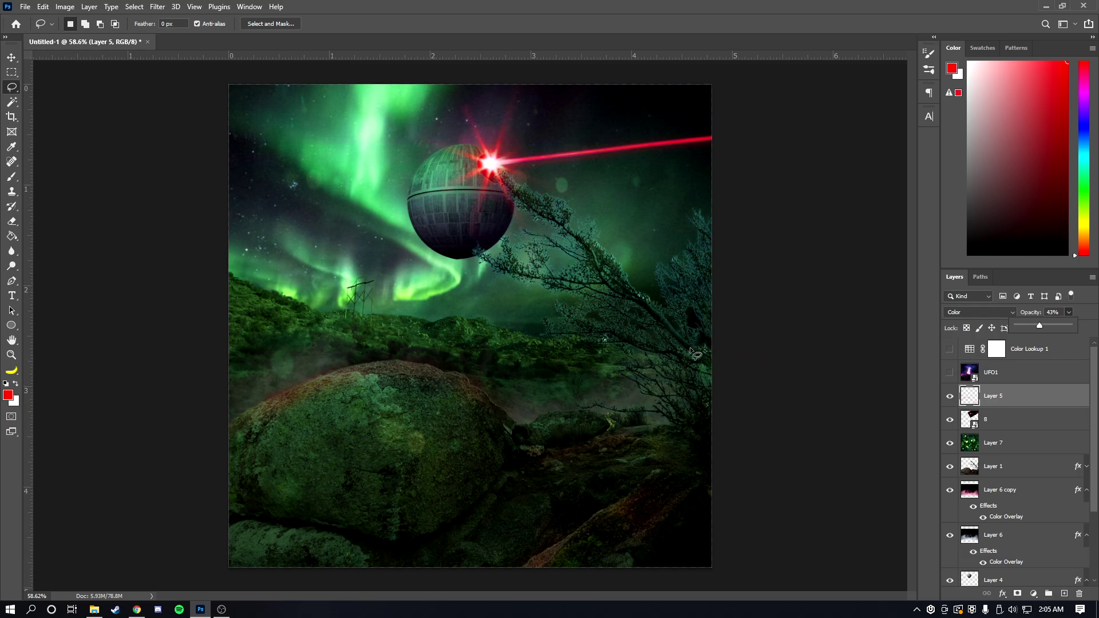
Step: Add an empty layer above Layer 5 and briefly show the UFO1 reference artwork for comparison
click(999, 396)
click(1064, 593)
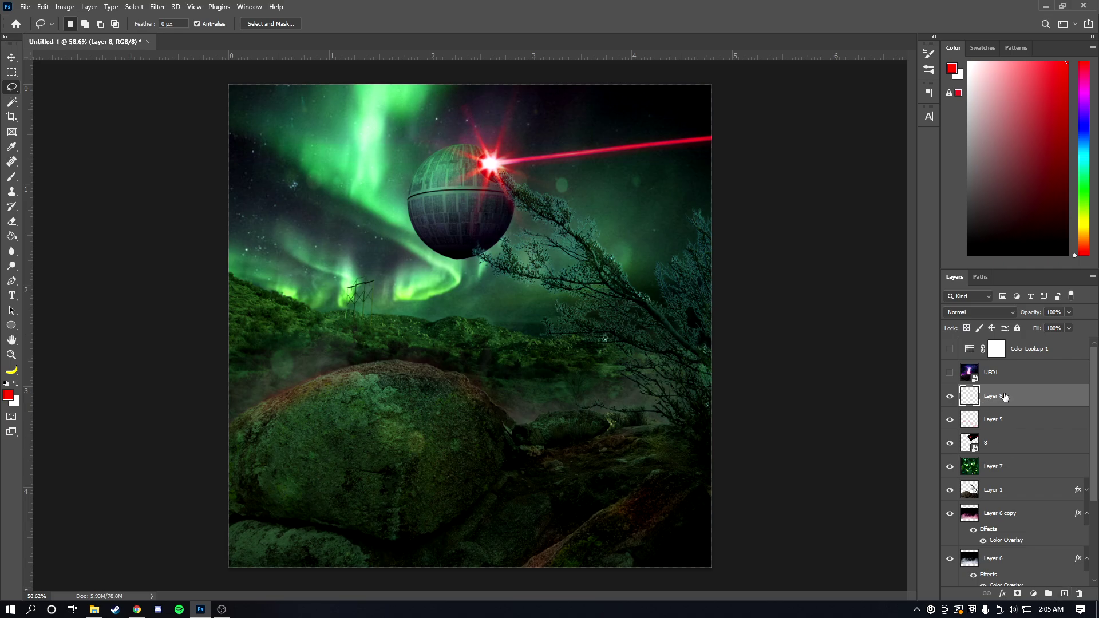
click(950, 372)
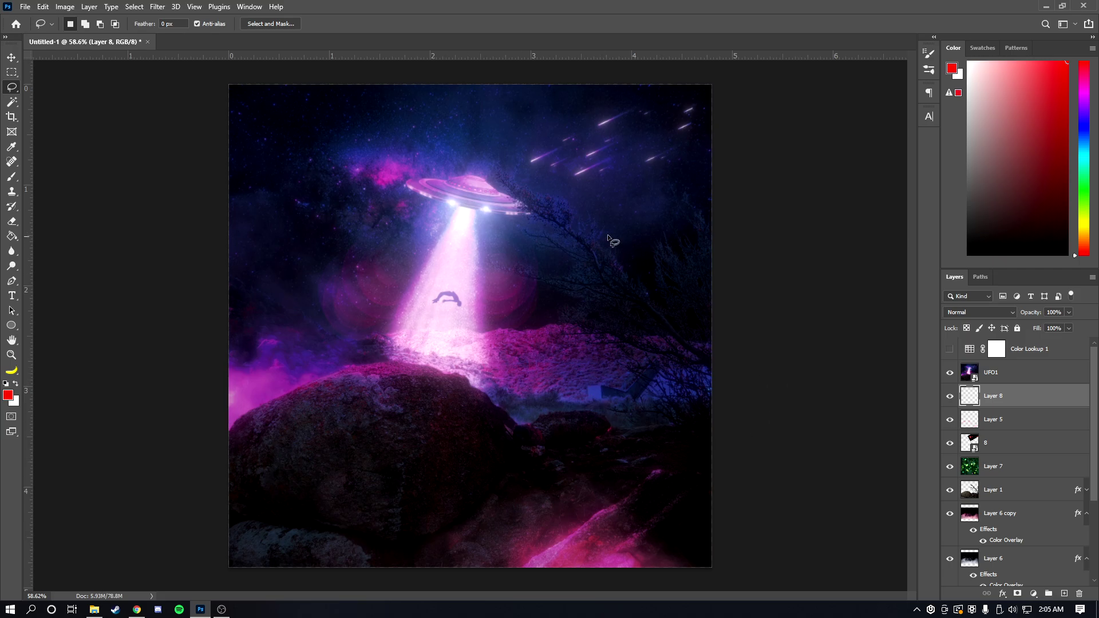
click(949, 373)
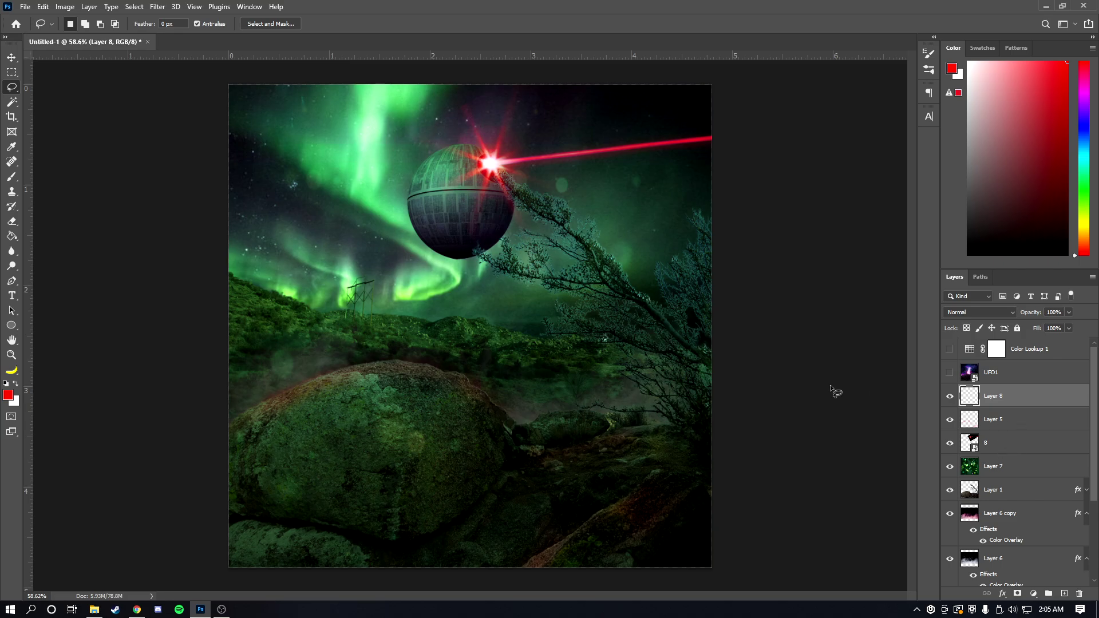
Step: Raise the opacity of Layer 5 to strengthen the red rock highlights, and reselect the empty Layer 8
click(992, 426)
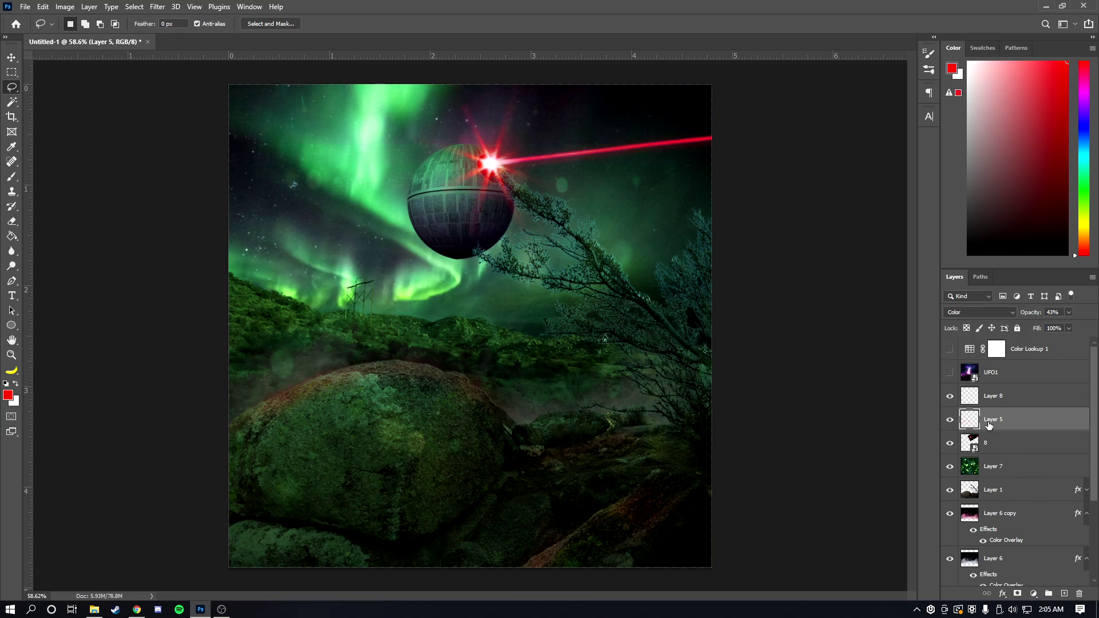
click(1072, 313)
click(994, 397)
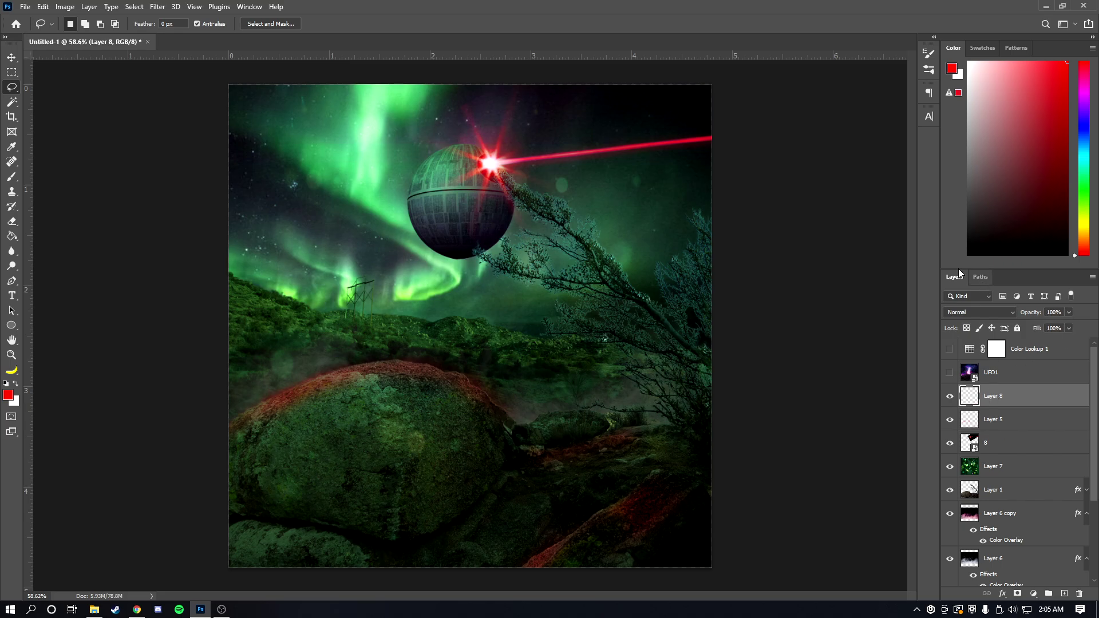
Step: Paint red over the boulder, foreground rocks and laser burst on Layer 8 with a 480 px Soft Round brush
click(11, 176)
click(75, 24)
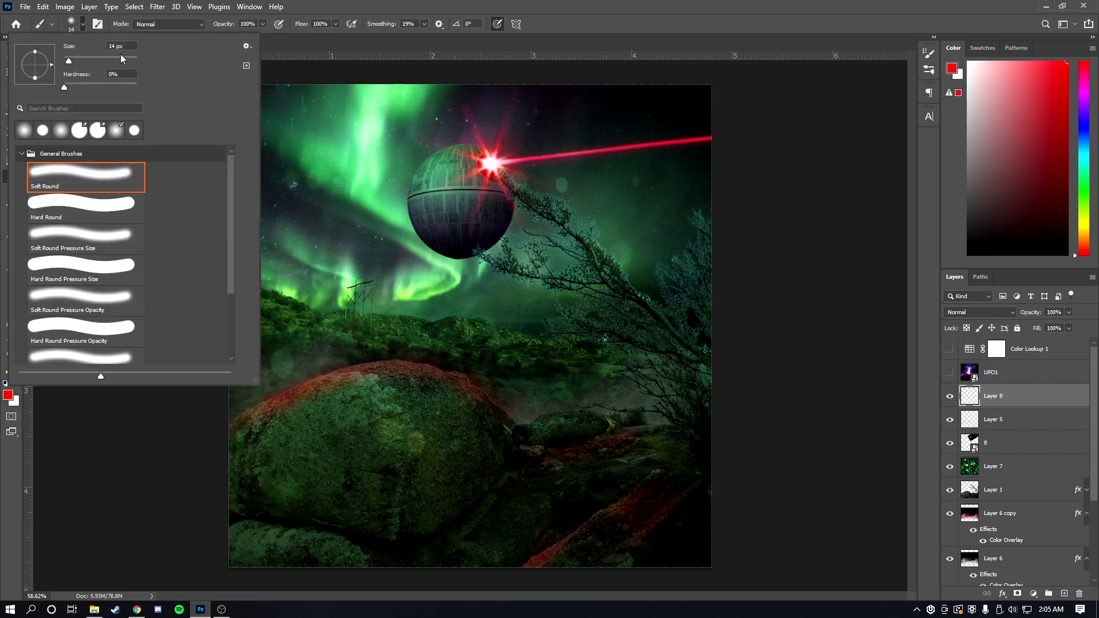
drag(117, 60, 131, 61)
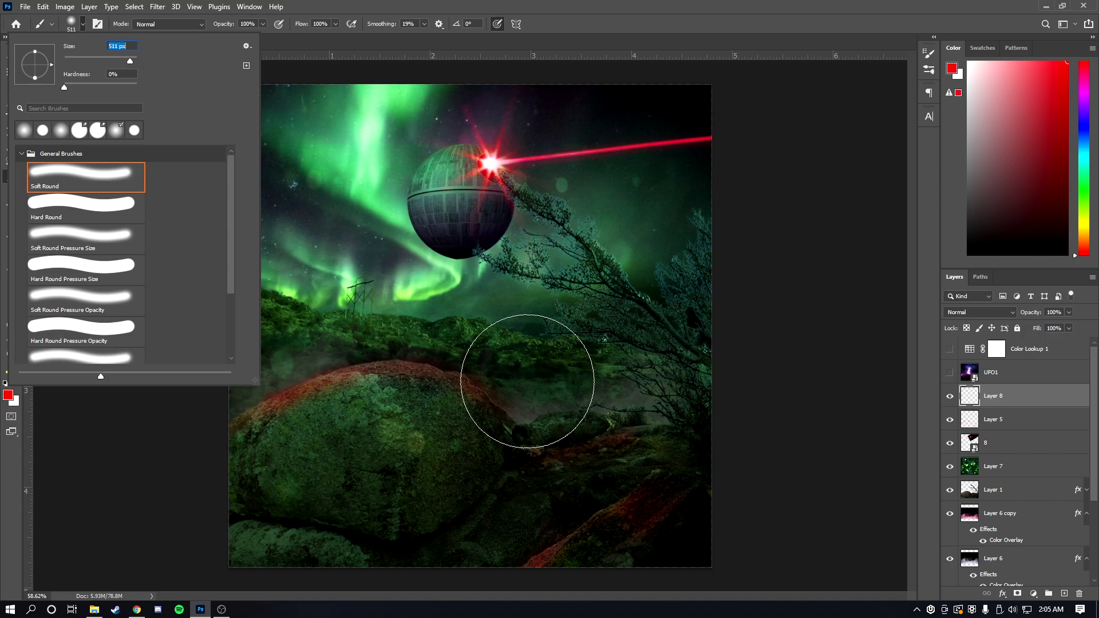
drag(129, 60, 129, 61)
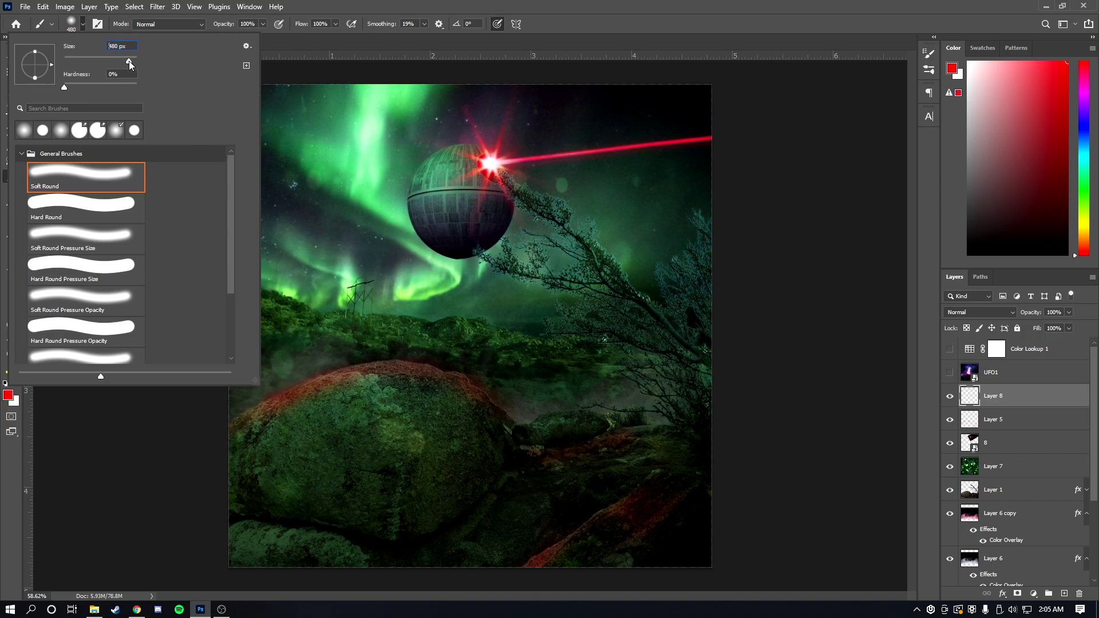
mouse_move(466, 373)
mouse_down()
mouse_move(489, 416)
mouse_move(345, 342)
mouse_move(210, 401)
mouse_move(355, 367)
mouse_move(256, 413)
mouse_move(489, 406)
mouse_move(524, 460)
mouse_move(625, 417)
mouse_move(586, 421)
mouse_move(555, 558)
mouse_move(708, 475)
mouse_up()
key(ctrl+z)
click(481, 150)
Step: Paint a bright green patch with a cyan centre over the aurora beside the Death Star
click(1062, 131)
click(1086, 195)
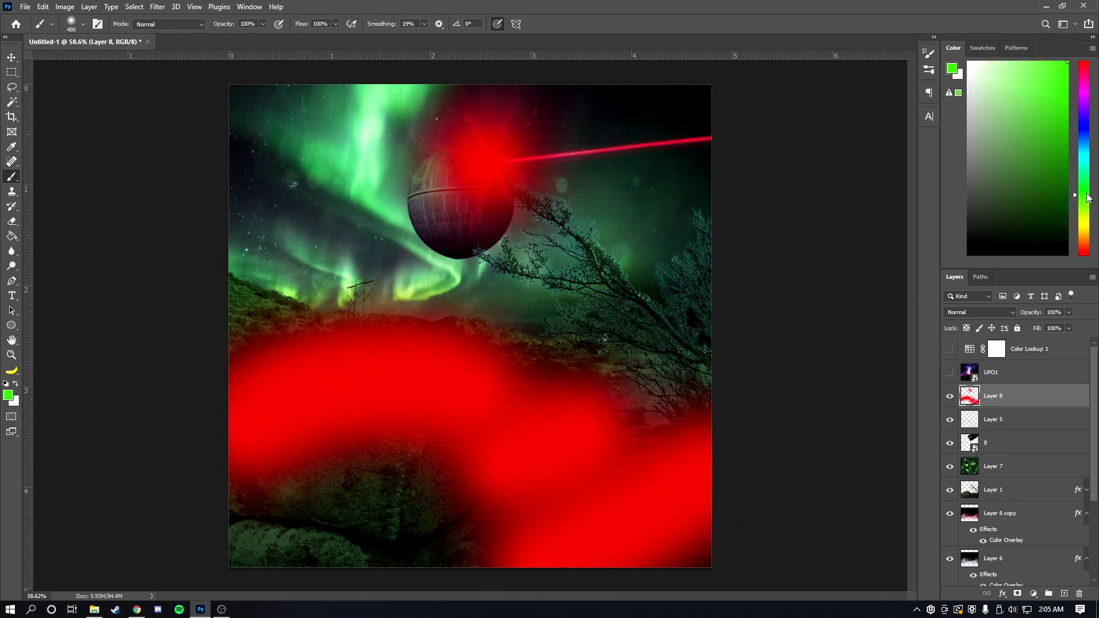
click(1084, 180)
mouse_move(372, 126)
mouse_down()
mouse_move(344, 191)
mouse_move(332, 137)
mouse_up()
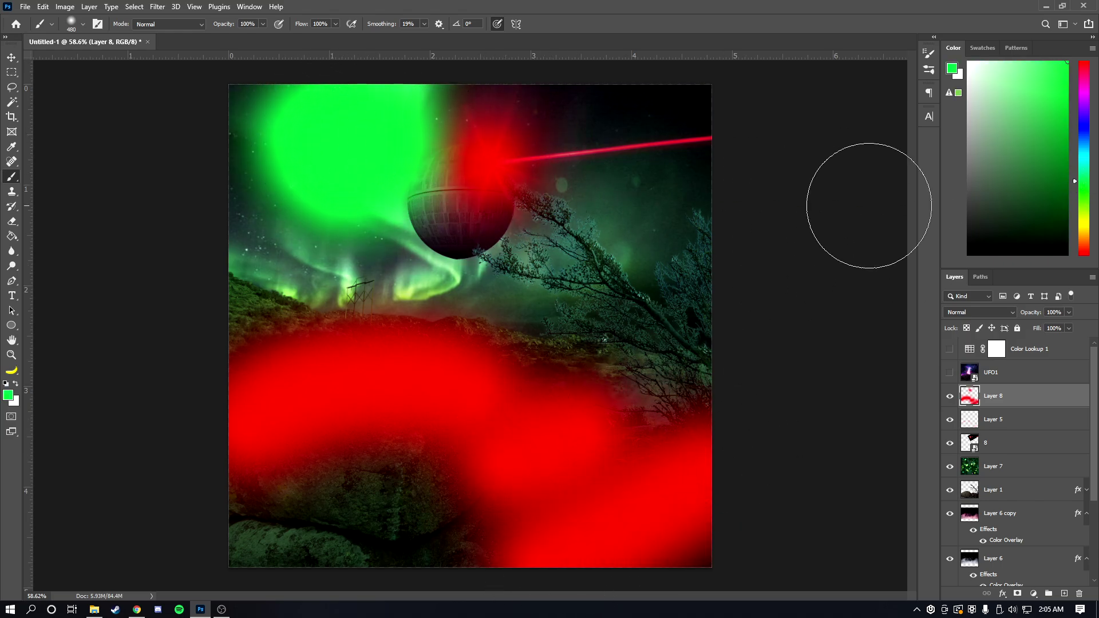
drag(1080, 177, 1081, 163)
mouse_move(343, 135)
mouse_down()
mouse_move(375, 131)
mouse_move(340, 135)
mouse_up()
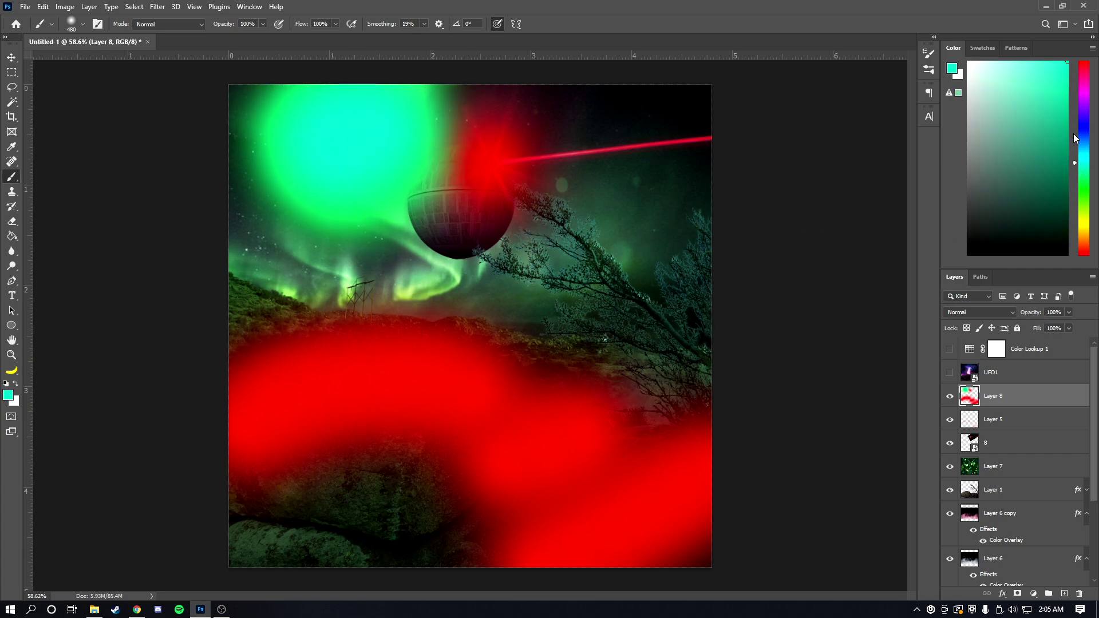
Step: Paint two soft violet spots over the sky just above the hills
drag(1080, 163, 1080, 101)
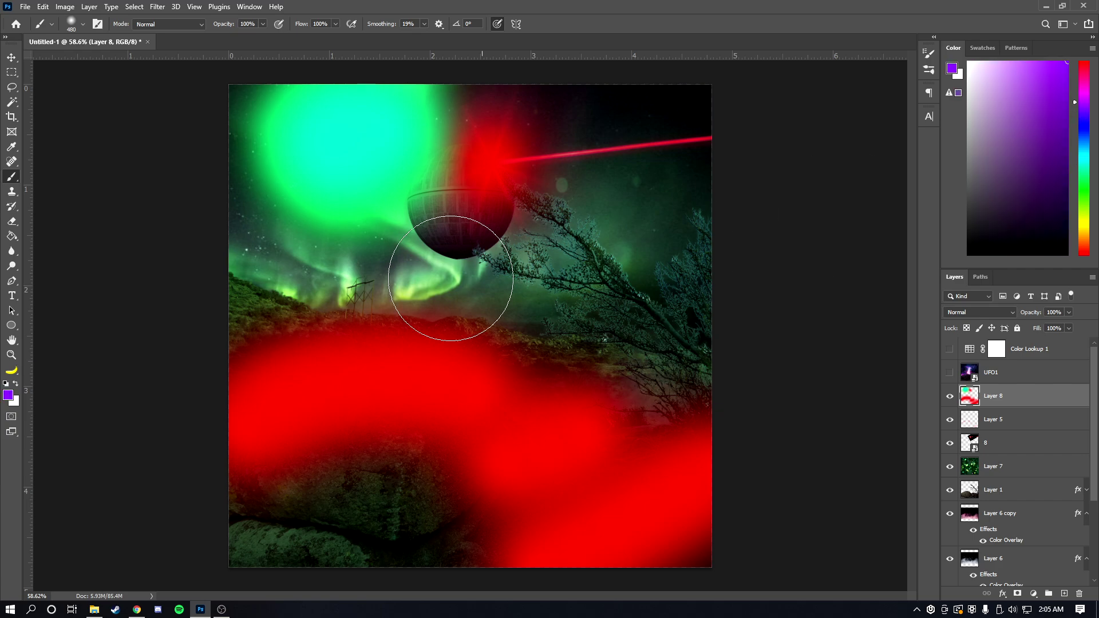
click(372, 269)
click(290, 275)
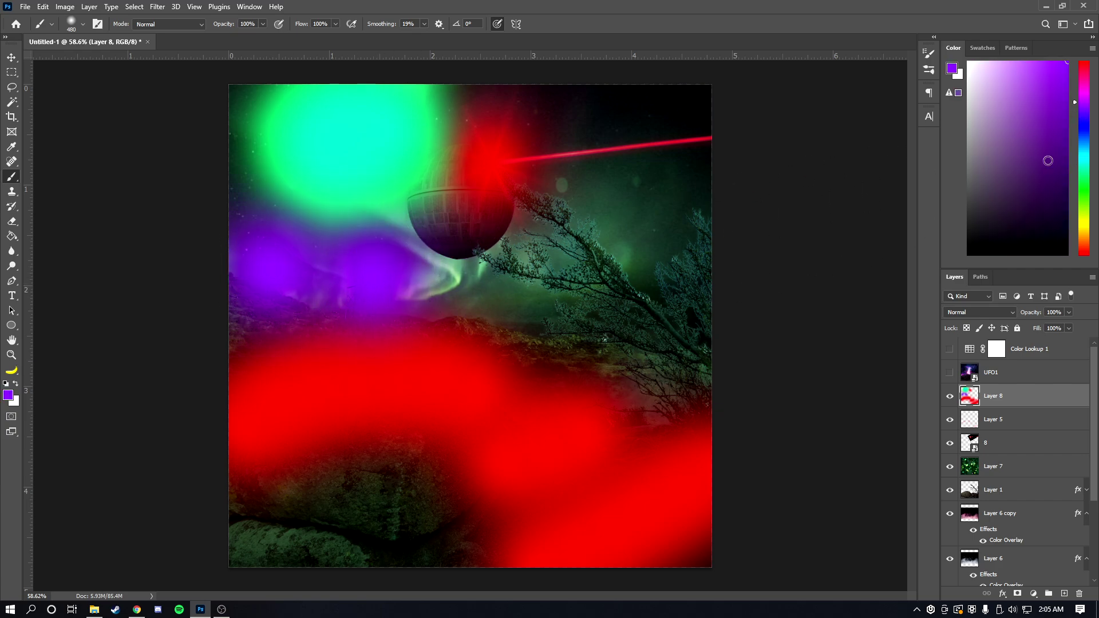
Step: Paint two soft green spots over the lower aurora, between the violet spots and below the Death Star
click(1085, 184)
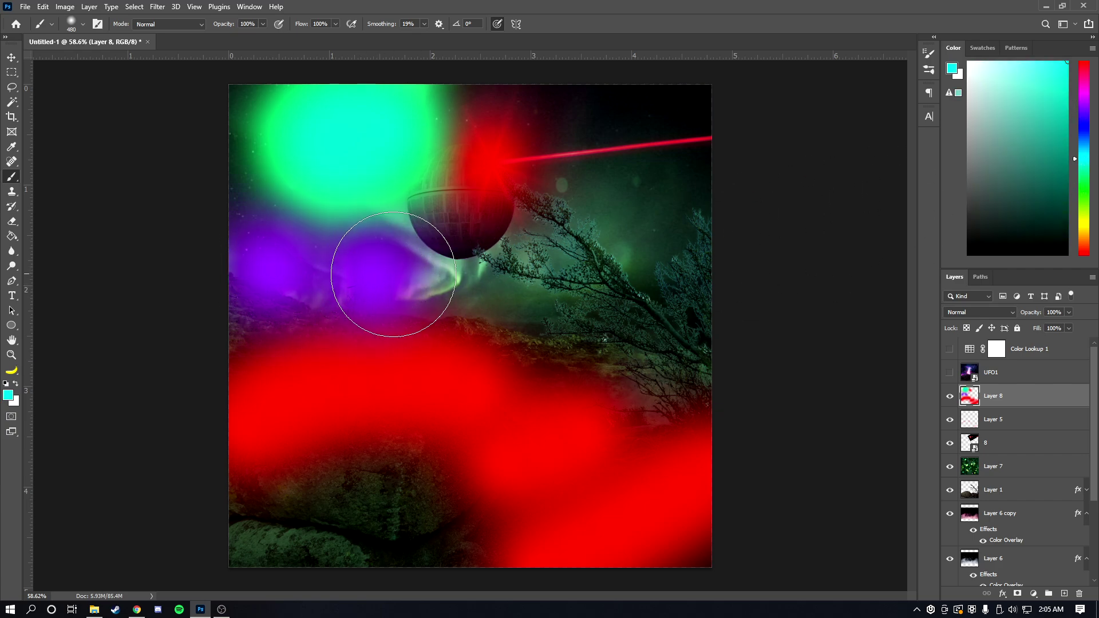
click(312, 277)
key(ctrl+z)
click(1084, 172)
click(331, 266)
click(442, 287)
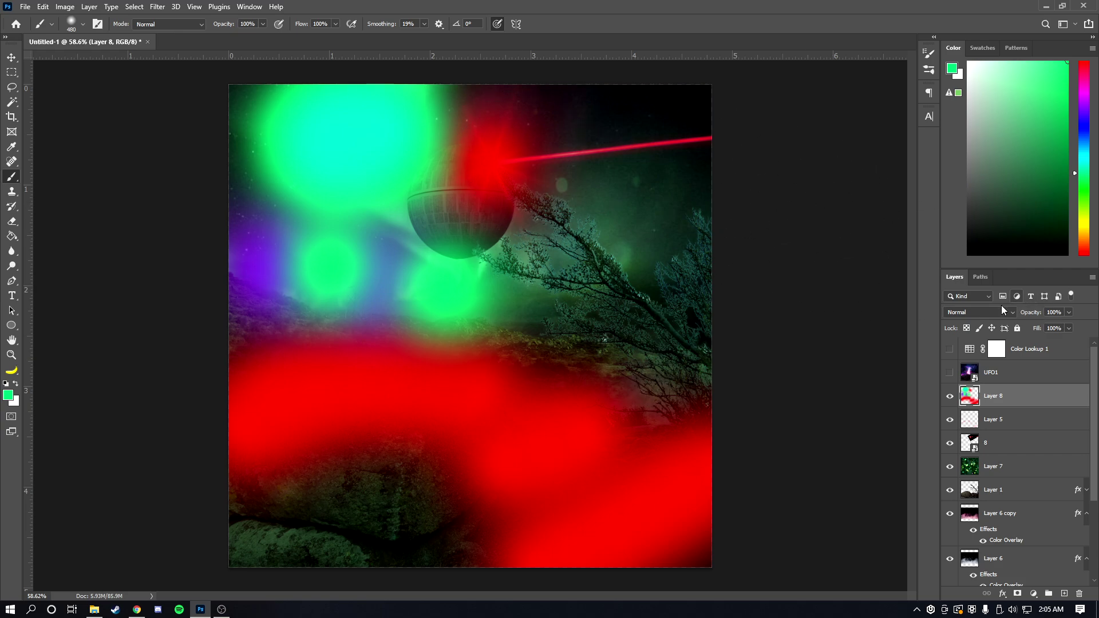
Step: Apply a Gaussian Blur with a 150.3-pixel radius to the painted colors on Layer 8
click(134, 6)
mouse_move(158, 6)
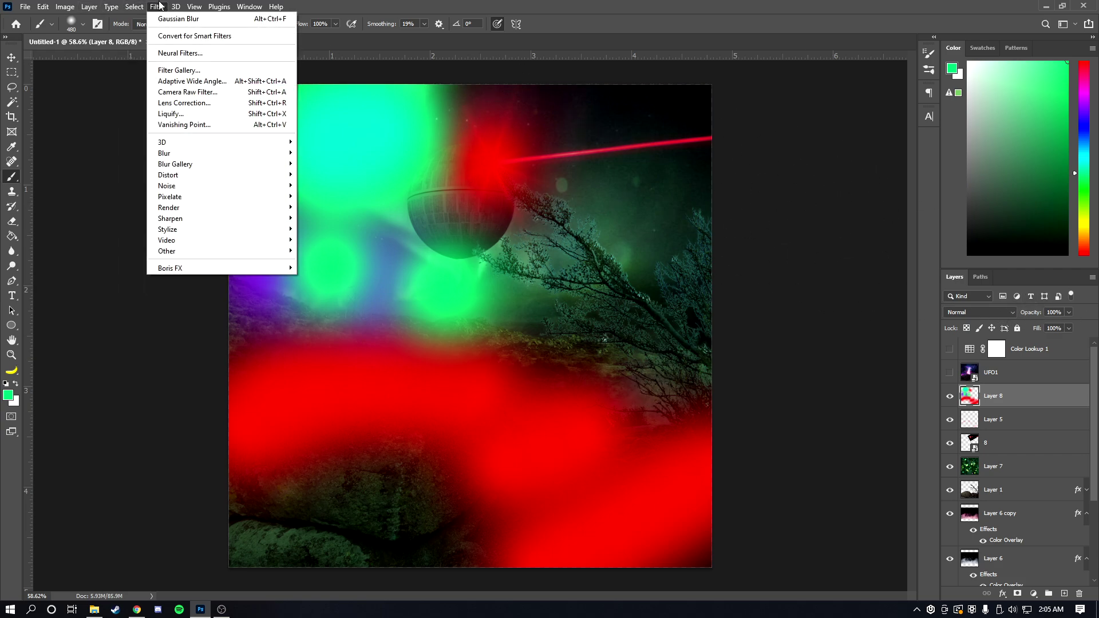
mouse_move(215, 153)
click(326, 196)
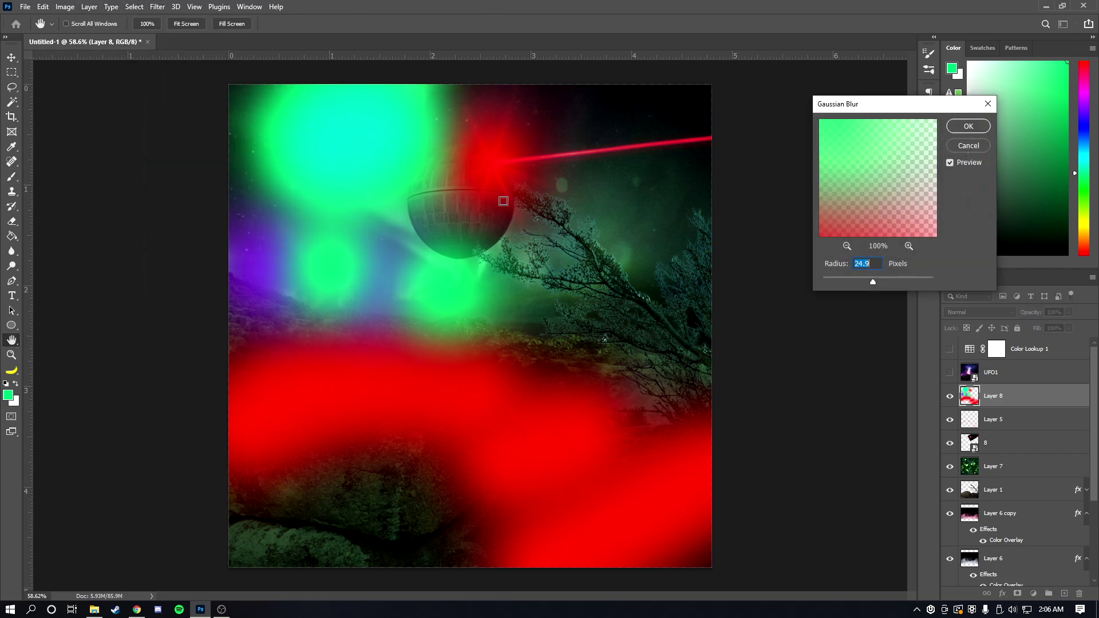
drag(897, 278, 901, 280)
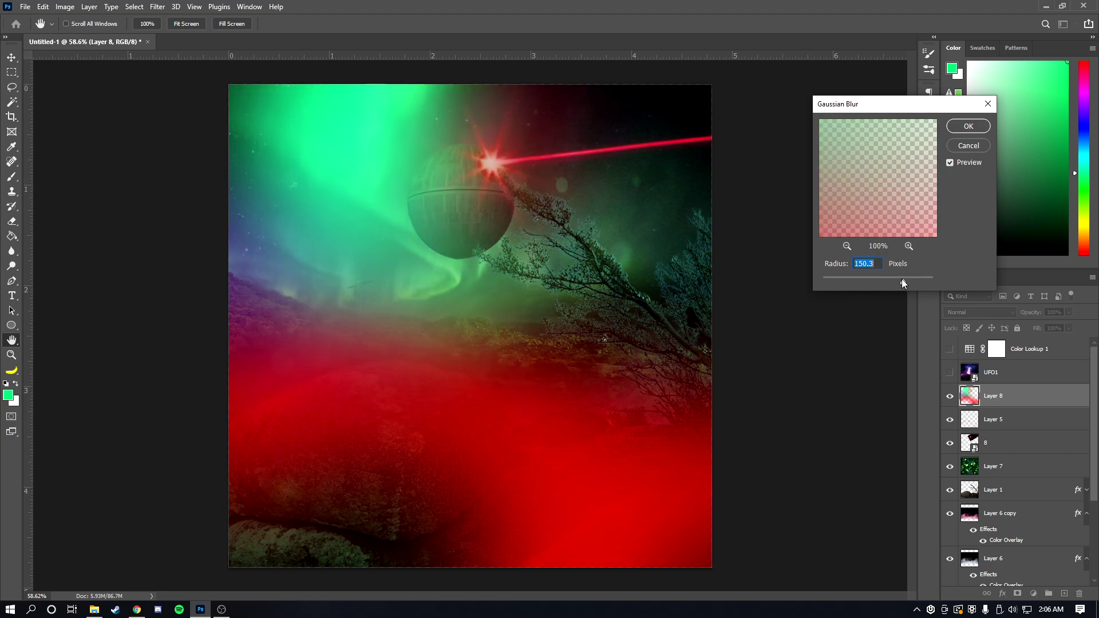
click(967, 126)
Step: Paint a soft red glow over the Death Star's laser burst on Layer 8
key(b)
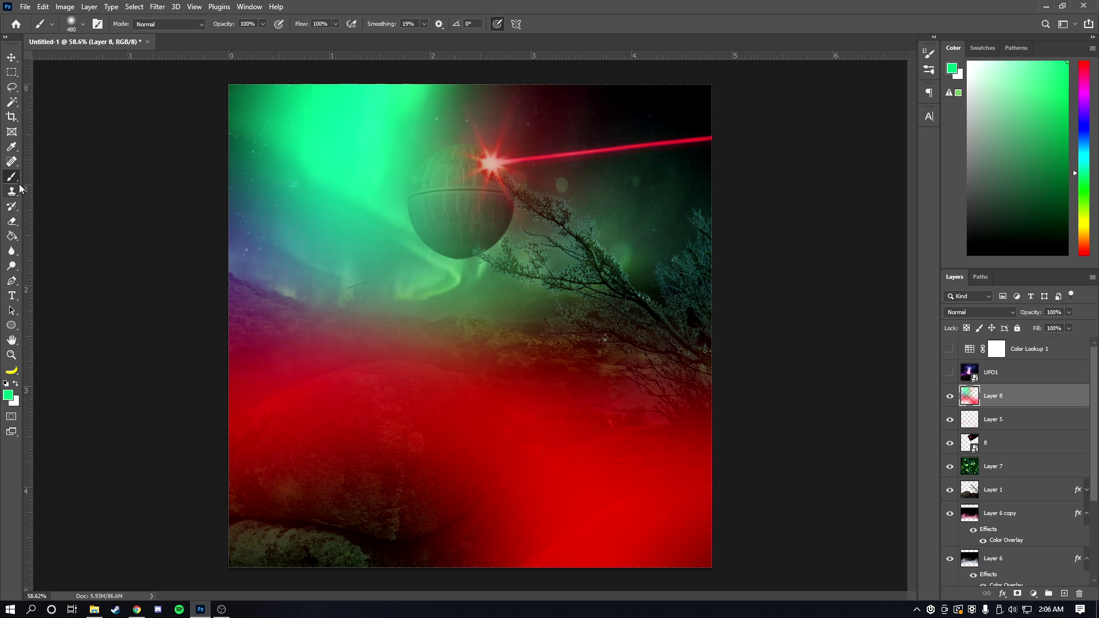
click(1076, 62)
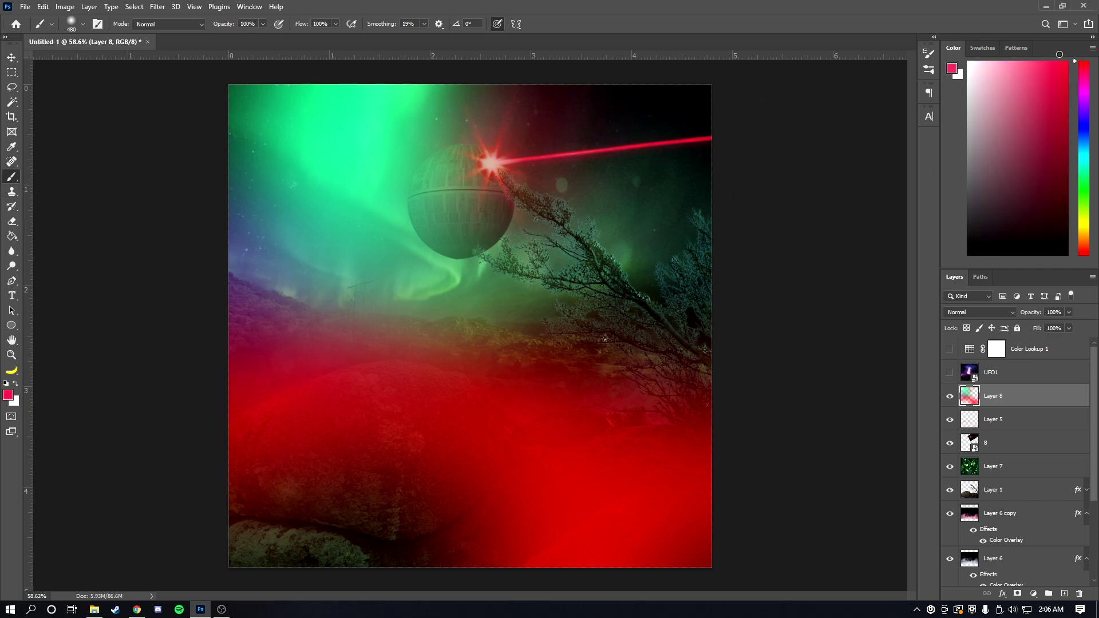
click(487, 170)
key(ctrl+z)
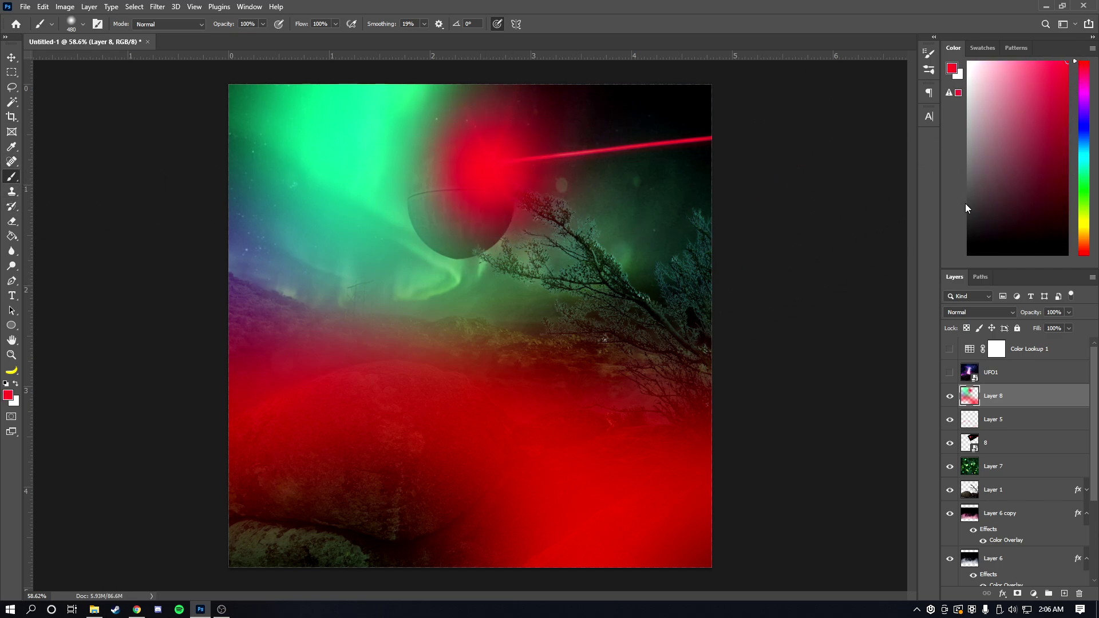
Step: Set Layer 8's blend mode to Screen and lower its opacity to 38%
scroll(992, 312, down, 4)
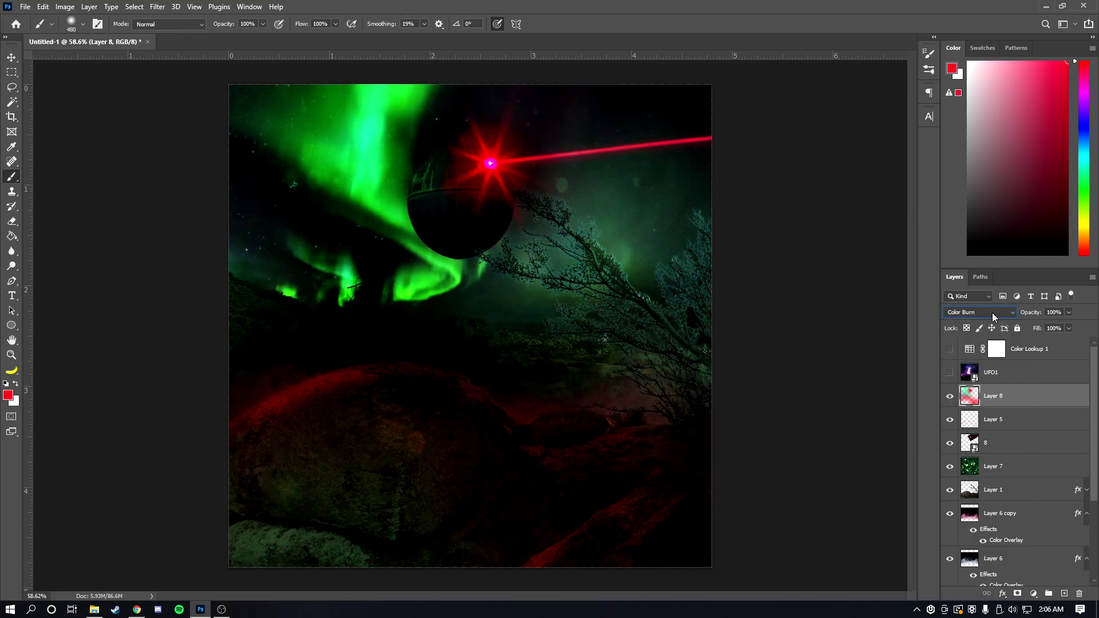
scroll(992, 313, down, 4)
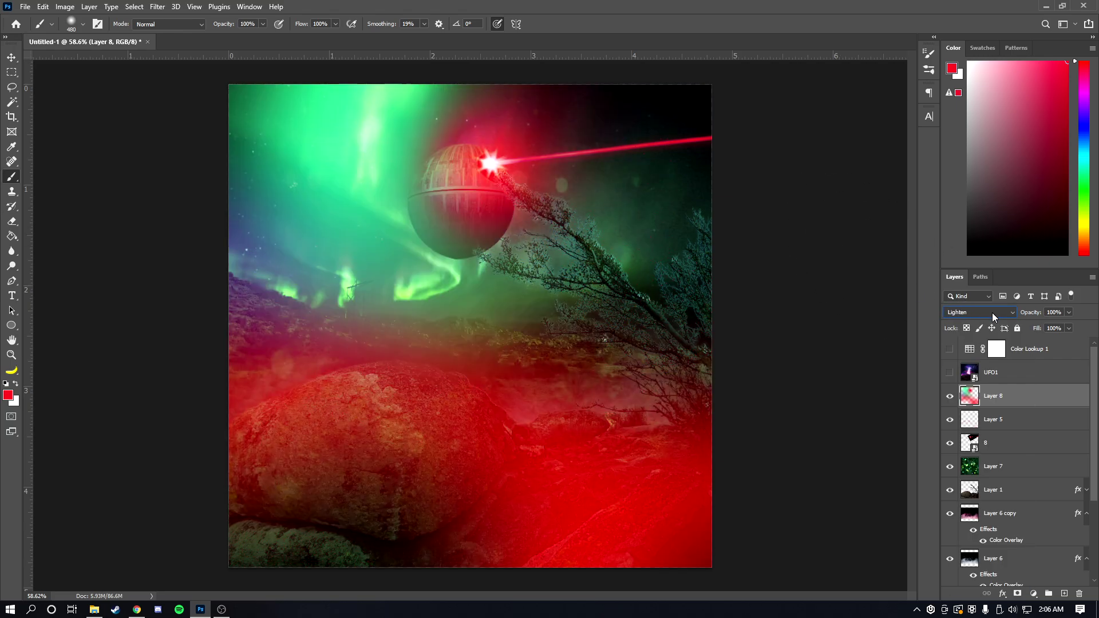
scroll(991, 312, down, 2)
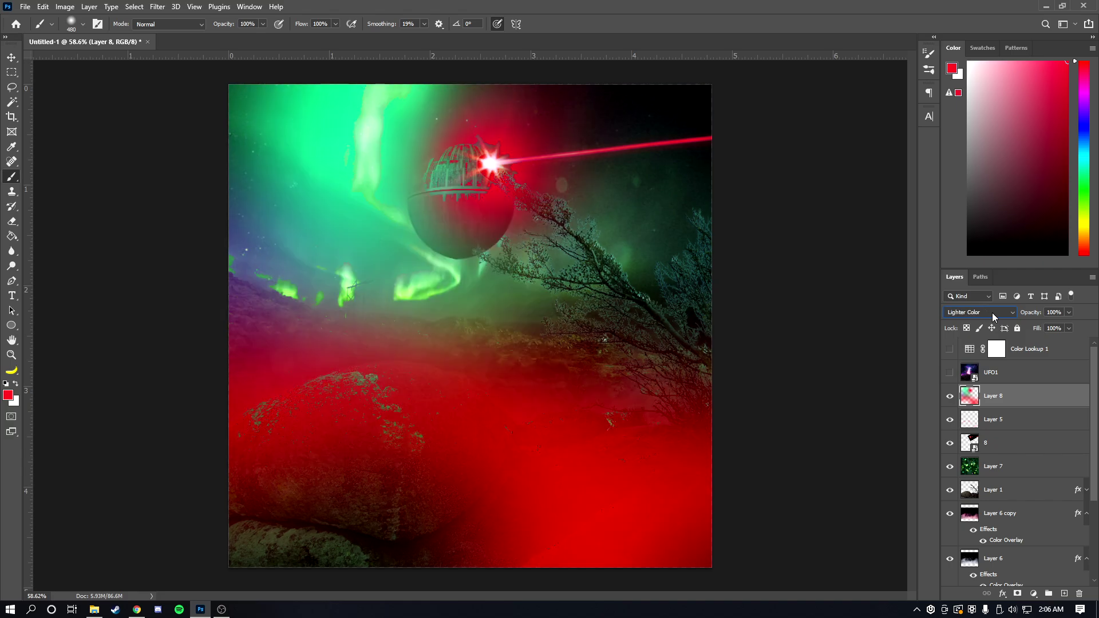
scroll(991, 312, up, 2)
key(3)
key(8)
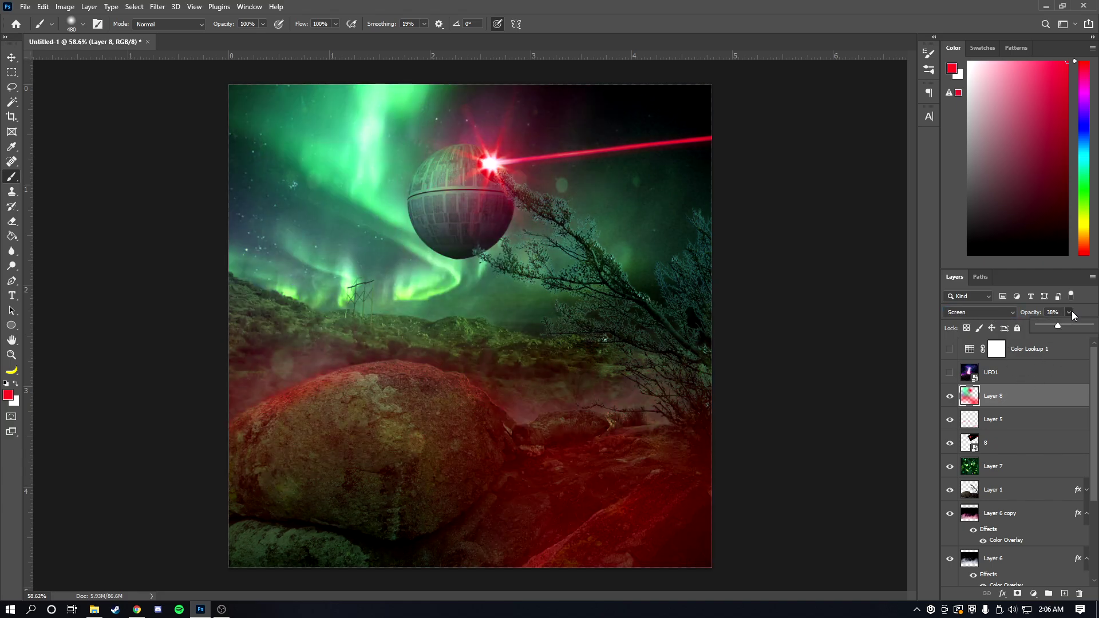
Step: Add a Curves adjustment layer above Color Lookup 1 and shape its RGB curve into an S, with darker shadows and brighter highlights
click(1000, 353)
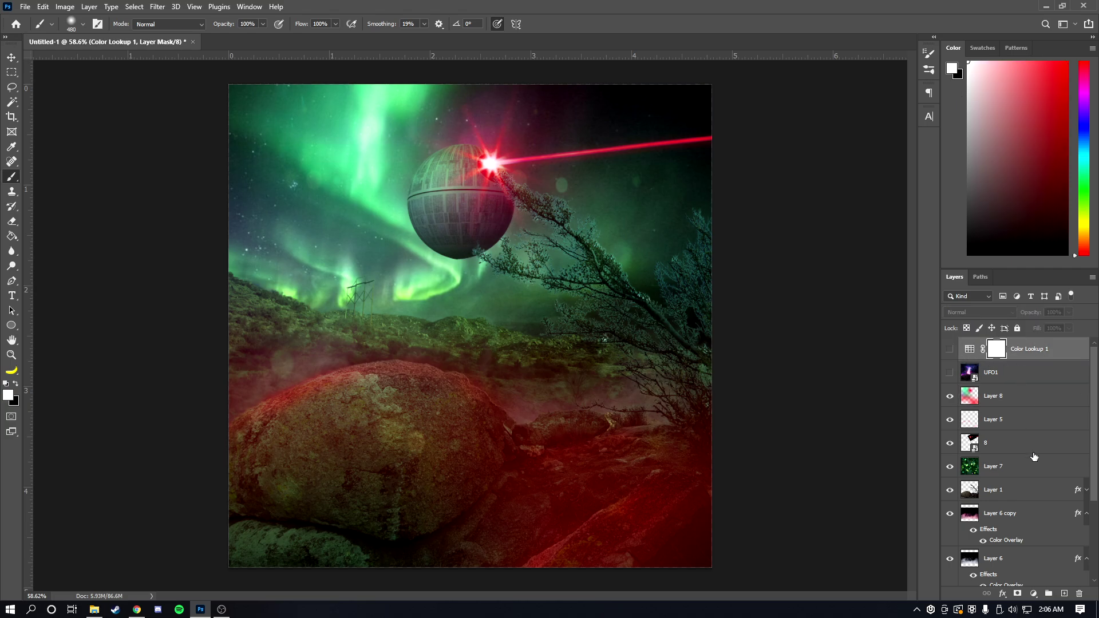
click(1033, 596)
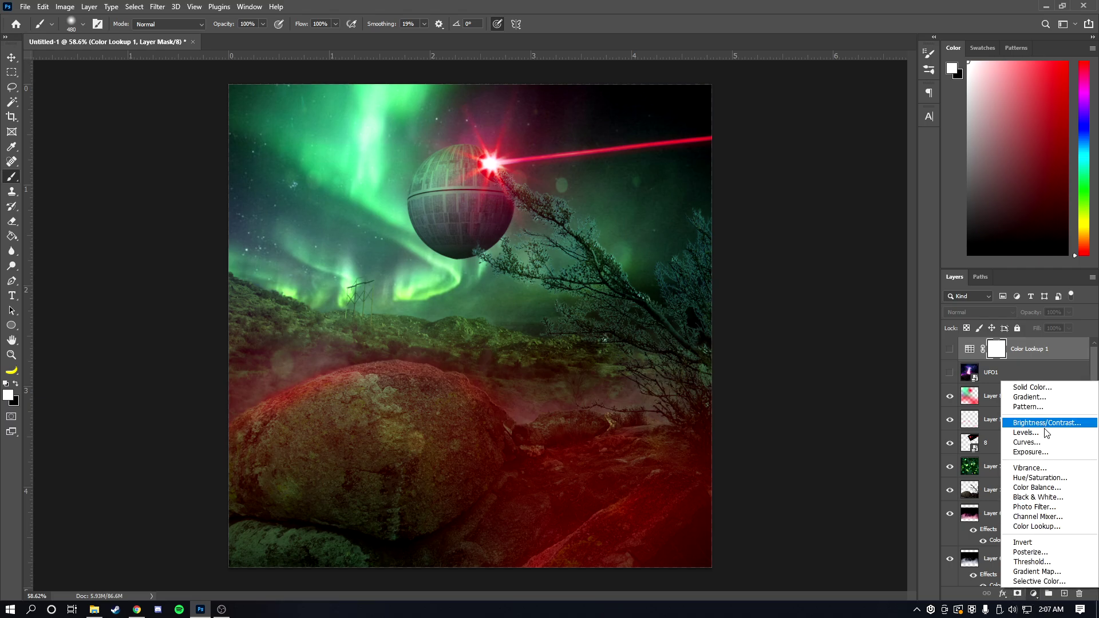
click(1042, 442)
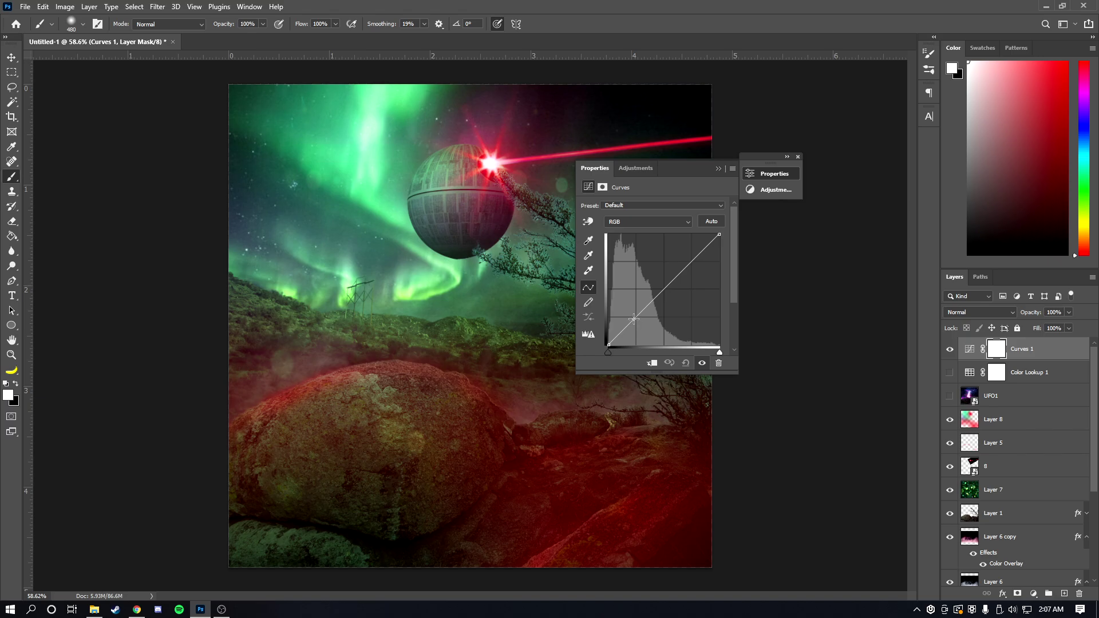
drag(636, 317, 626, 334)
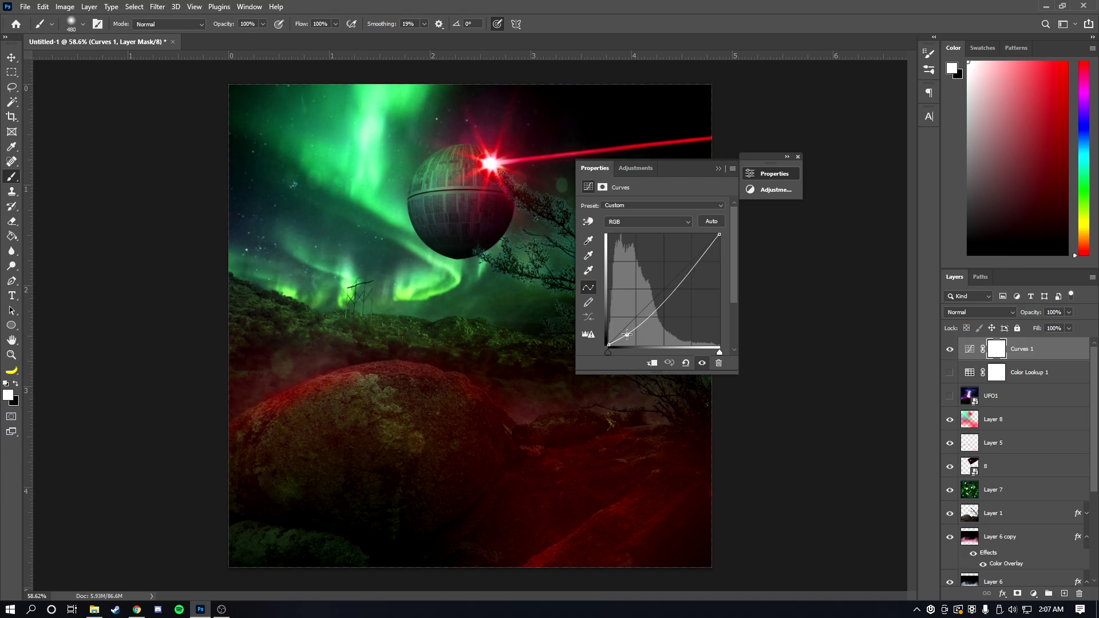
drag(686, 274, 683, 261)
drag(625, 332, 627, 333)
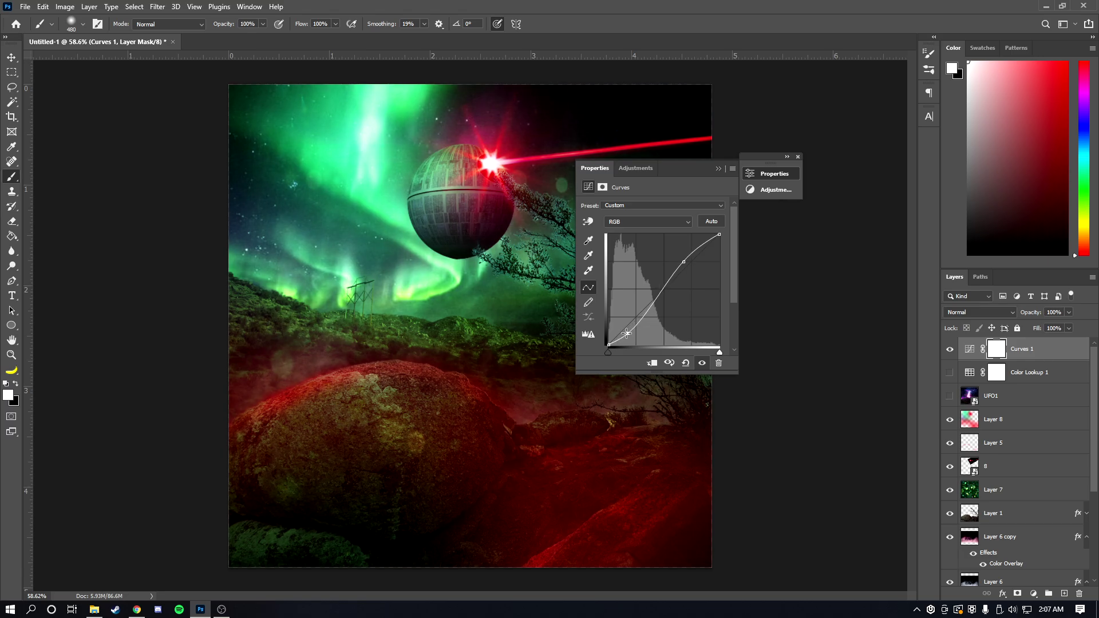
Step: Adjust the Curves layer's red channel by pulling its midtones down slightly and reworking its highlight end point
click(649, 221)
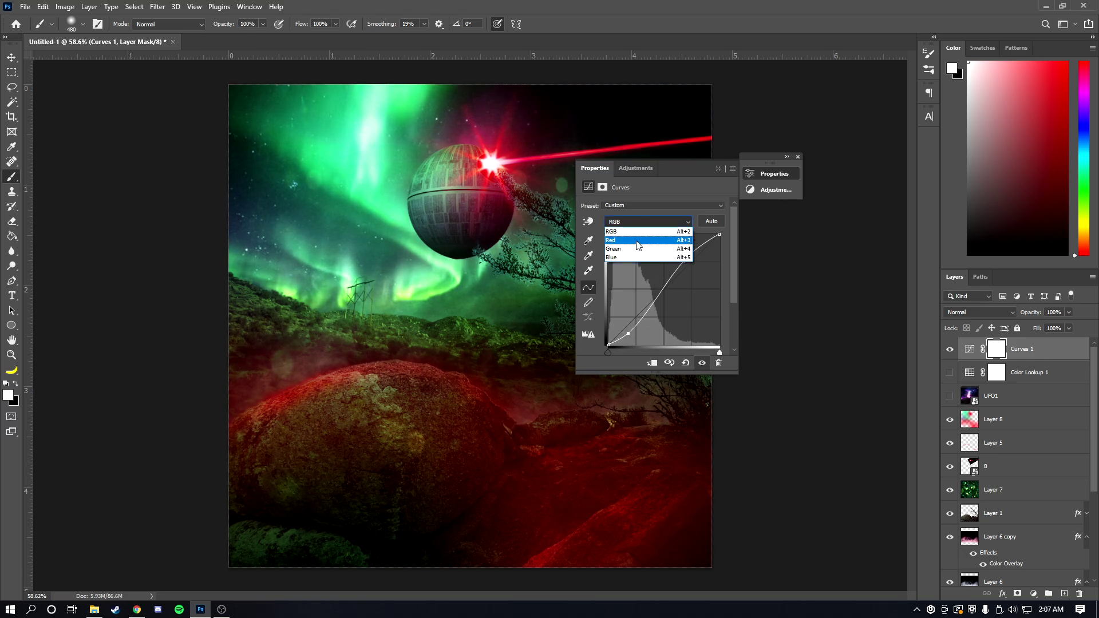
click(640, 233)
mouse_move(670, 282)
mouse_down()
mouse_move(659, 269)
mouse_move(671, 291)
mouse_up()
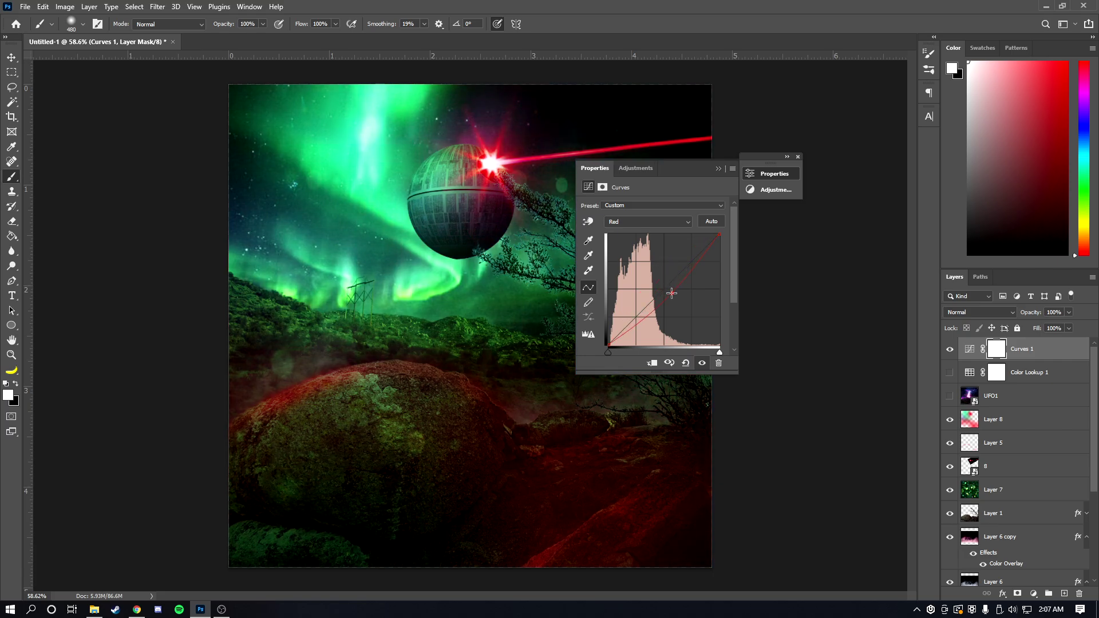
drag(717, 236, 721, 245)
Step: Lower the midtones of the Curves layer's green channel
click(644, 224)
click(642, 260)
mouse_move(660, 290)
mouse_down()
mouse_move(641, 252)
mouse_move(645, 312)
mouse_move(679, 303)
mouse_move(669, 296)
mouse_up()
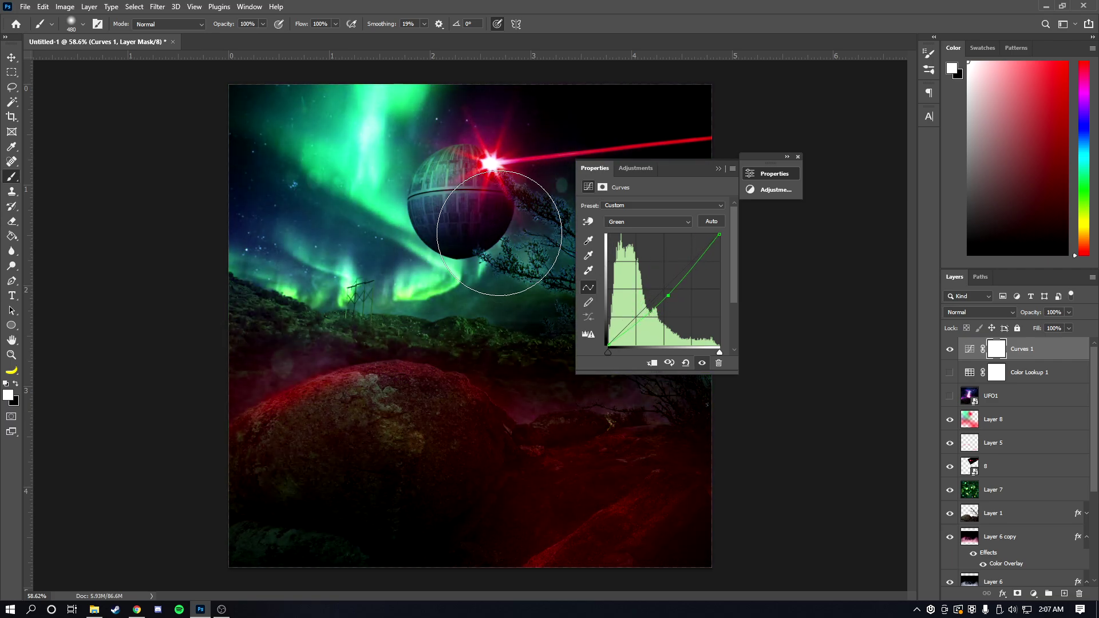
Step: Raise the midtones of the Curves layer's blue channel slightly and collapse the curve settings
click(649, 225)
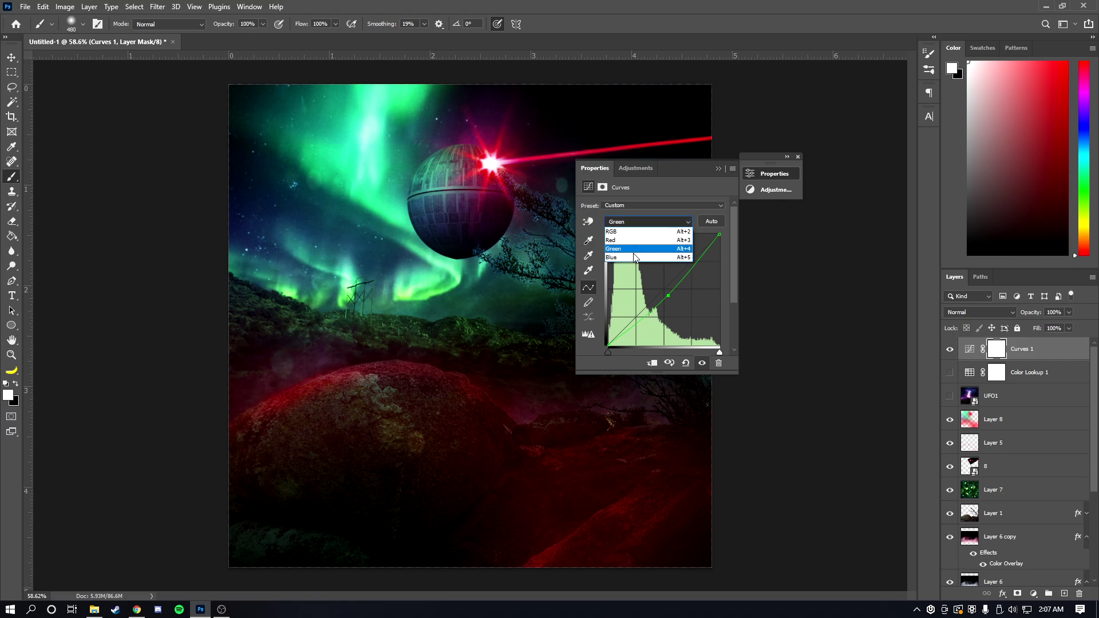
click(674, 259)
drag(663, 290, 653, 296)
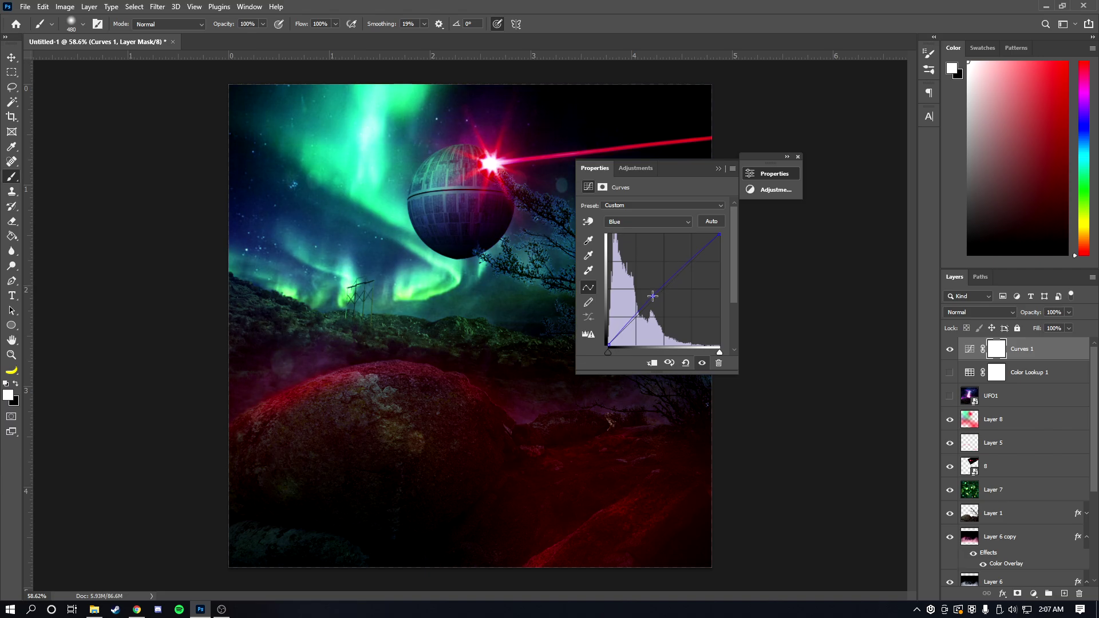
click(750, 173)
click(787, 156)
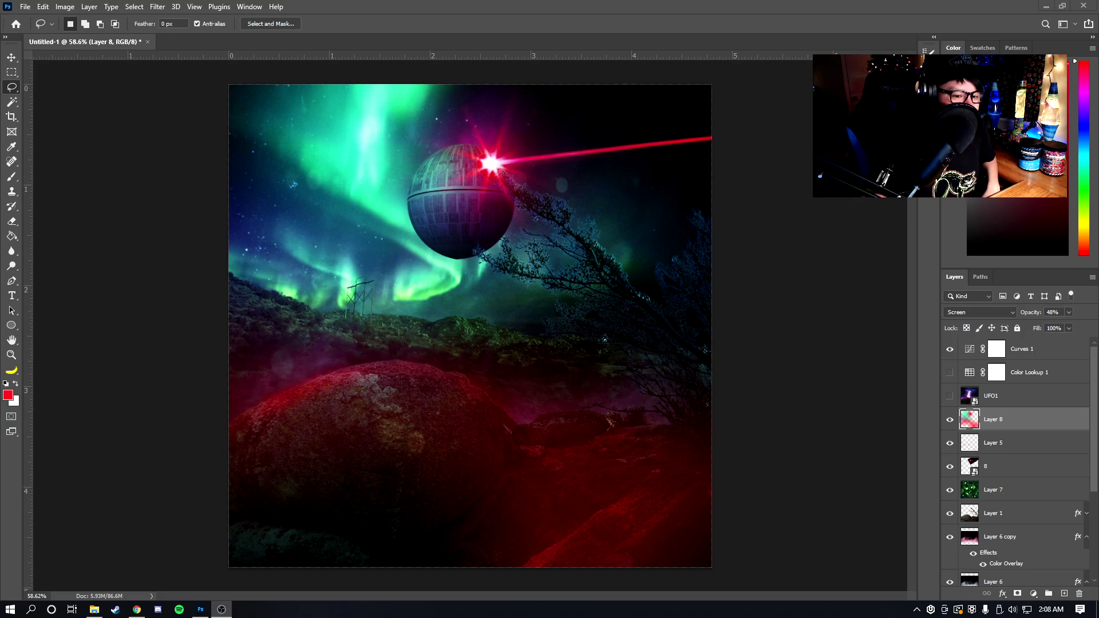
Step: Show the UFO1 layer with Curves 1 hidden to view the UFO composite without the curve adjustment
click(949, 395)
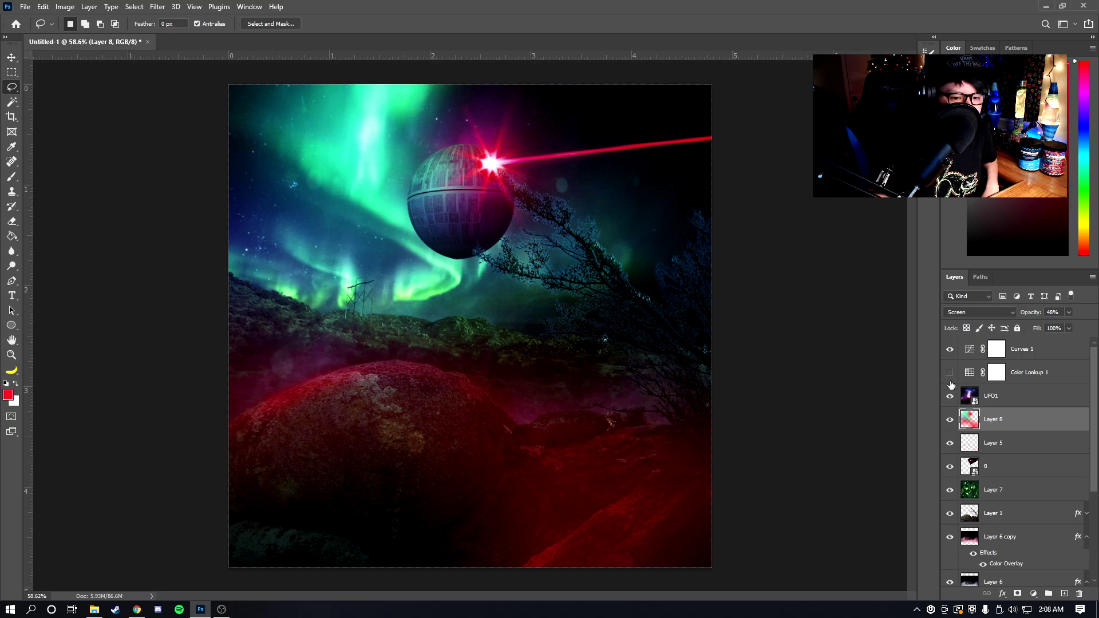
click(950, 349)
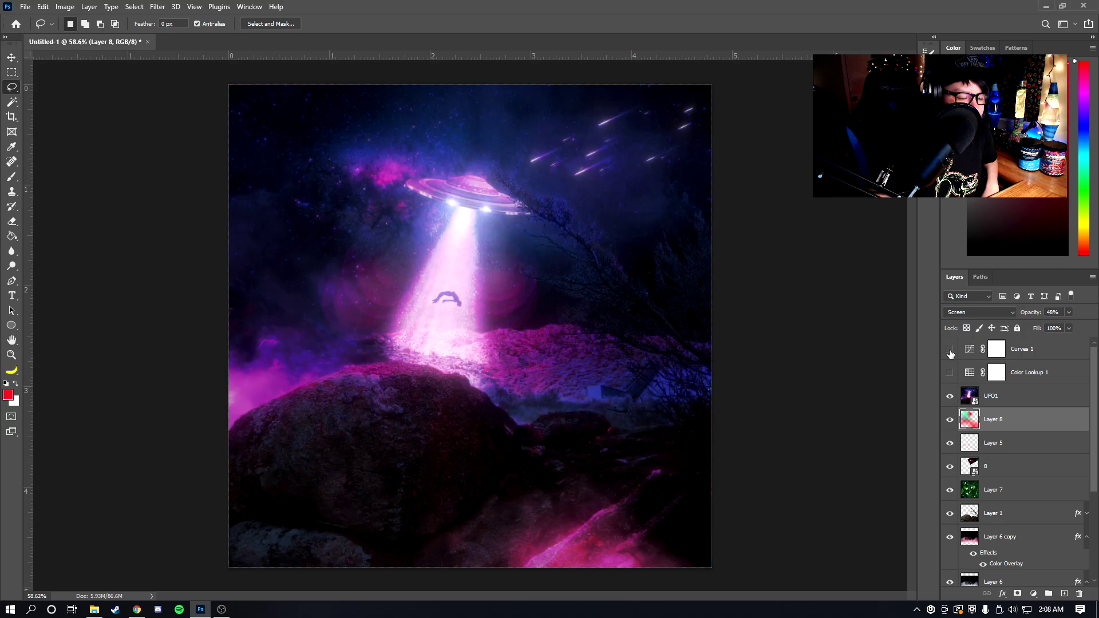
click(963, 395)
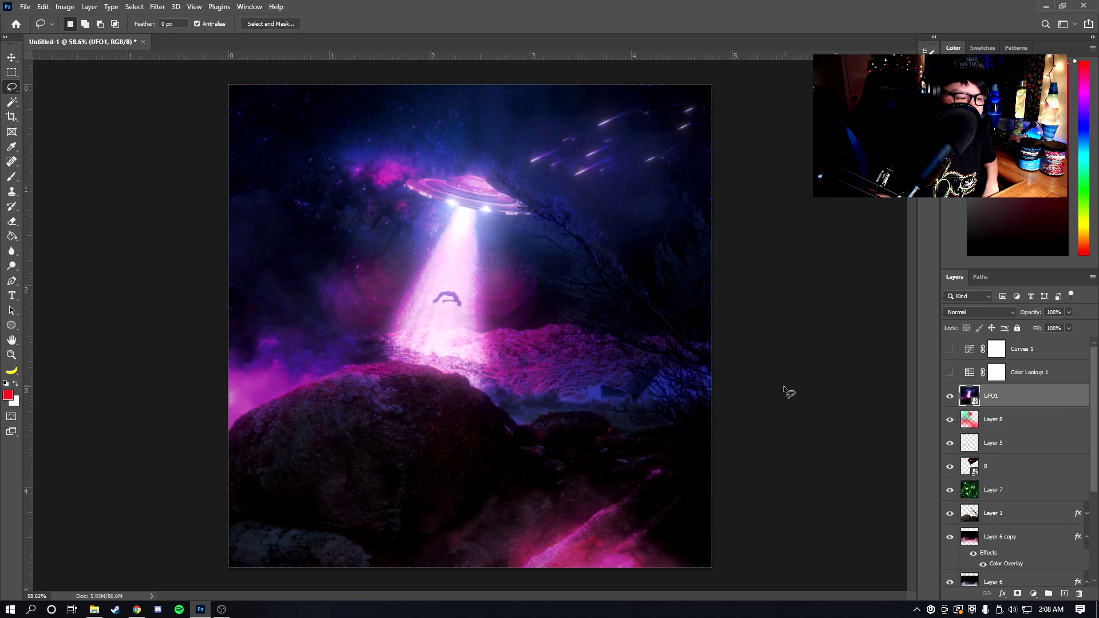
Step: Hide the UFO1 layer and show both Color Lookup 1 and Curves 1 over the Death Star composite
click(949, 396)
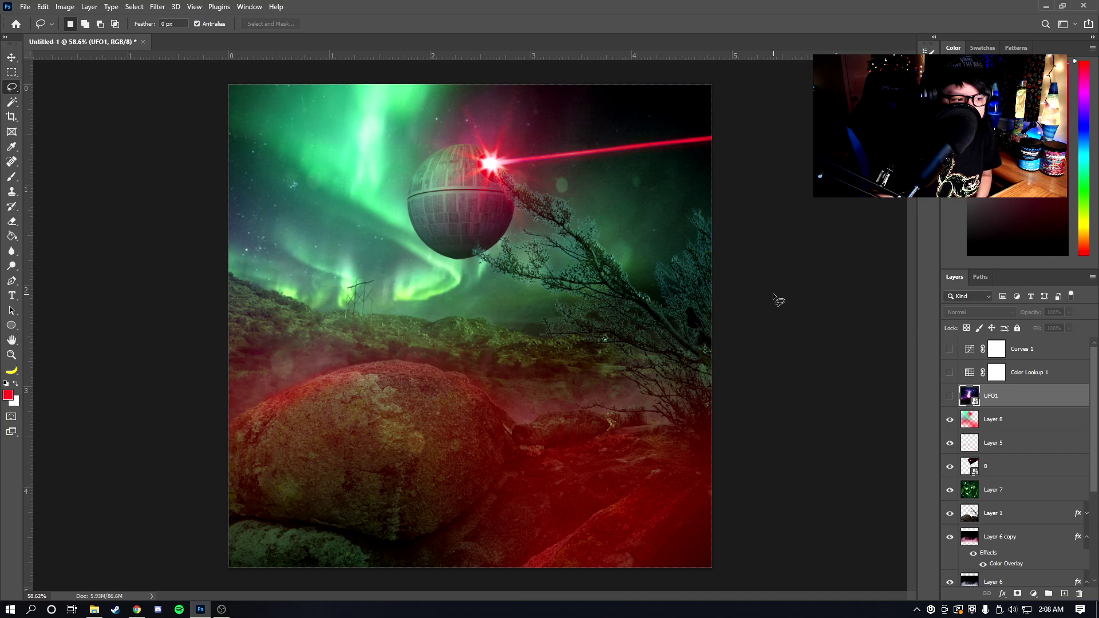
click(950, 373)
click(950, 349)
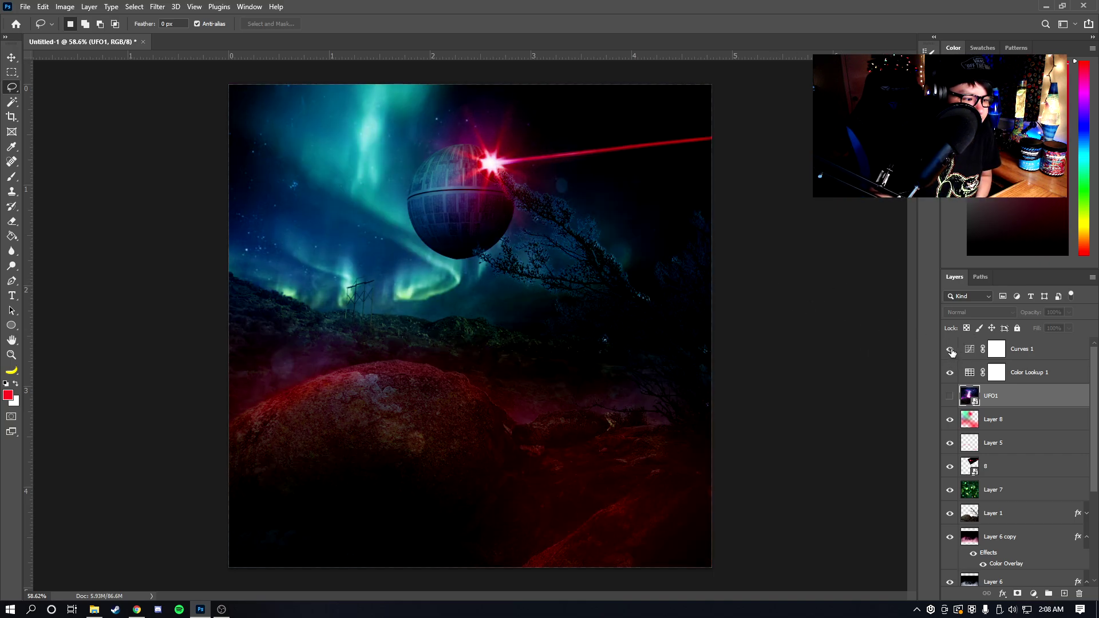